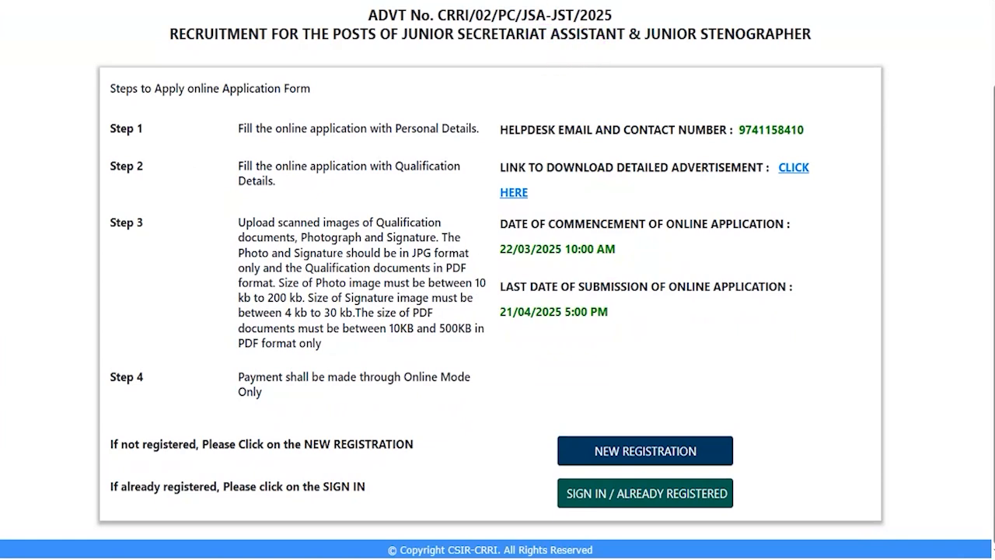
Start a new registration for the Junior Secretariat Assistant and Junior Stenographer recruitment.
{"action": "left_click_drag", "start_coordinate": [539, 415], "coordinate": [744, 469]}
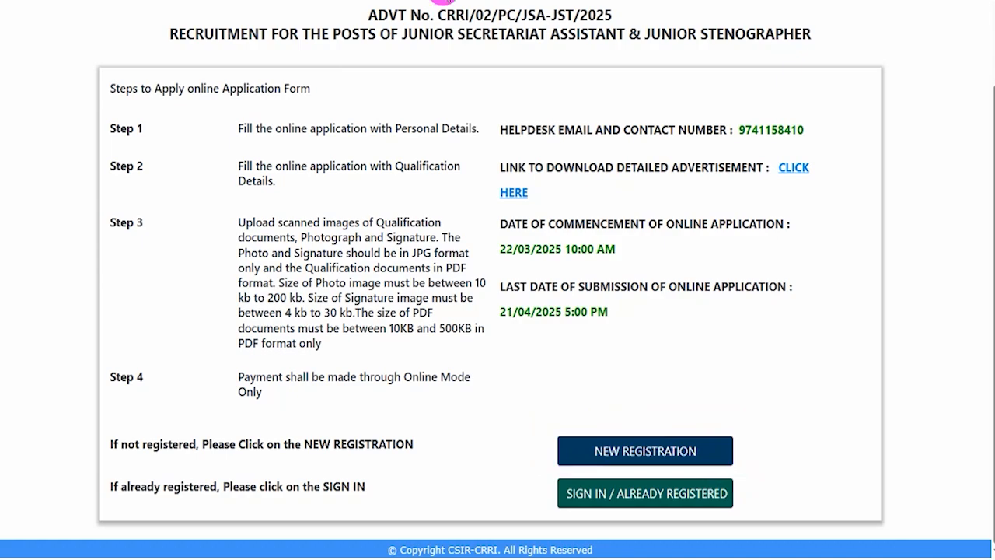
{"action": "left_click", "coordinate": [633, 452]}
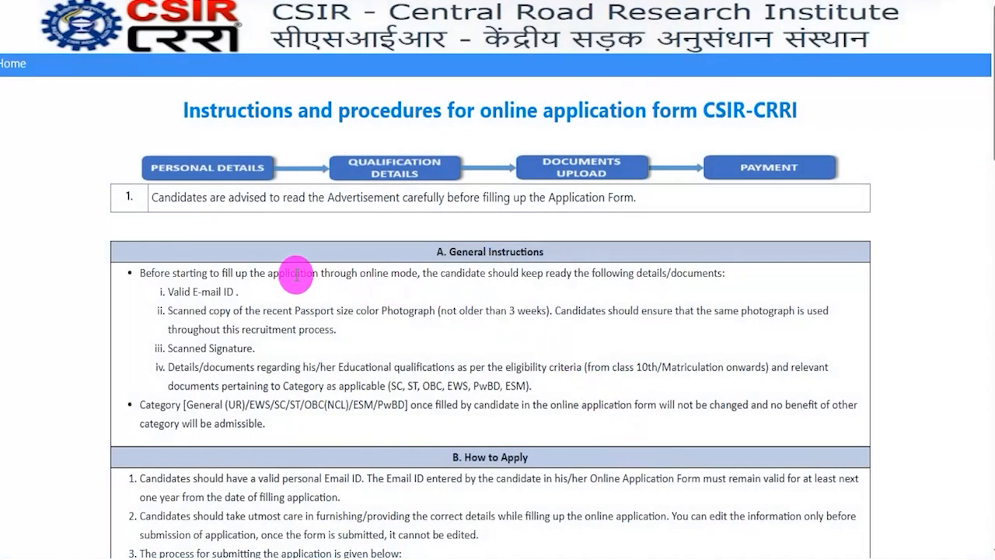
Read the application instructions, including the document upload sizes, the application fee and the closing declaration.
{"action": "left_click_drag", "start_coordinate": [295, 274], "coordinate": [139, 273]}
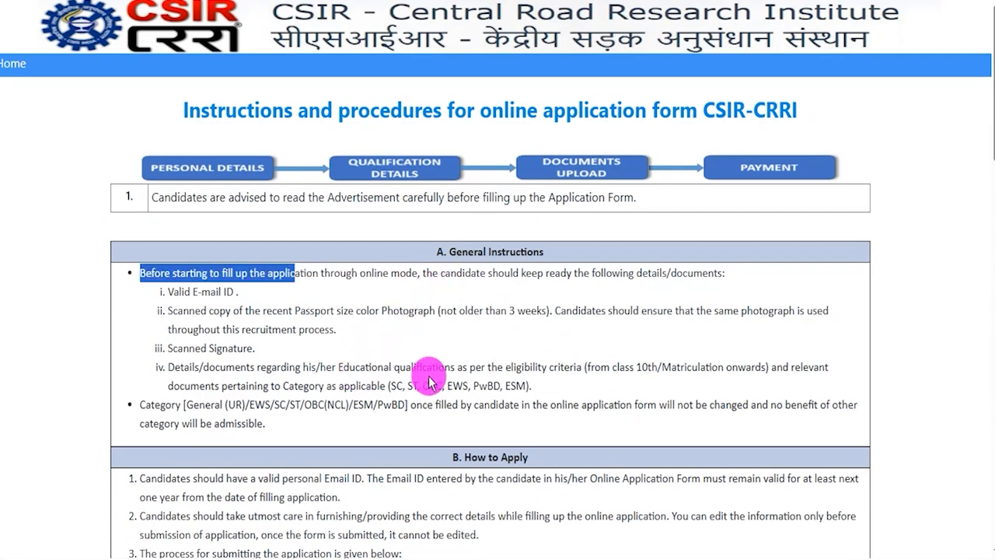
{"action": "scroll", "coordinate": [435, 350], "scroll_direction": "down", "scroll_amount": 3}
{"action": "scroll", "coordinate": [445, 305], "scroll_direction": "down", "scroll_amount": 8}
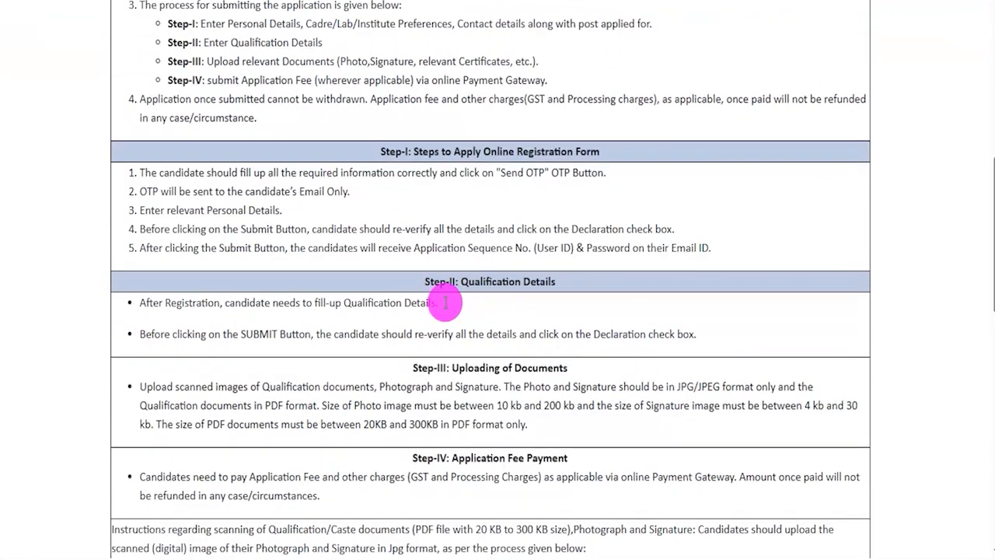
{"action": "scroll", "coordinate": [445, 307], "scroll_direction": "up", "scroll_amount": 6}
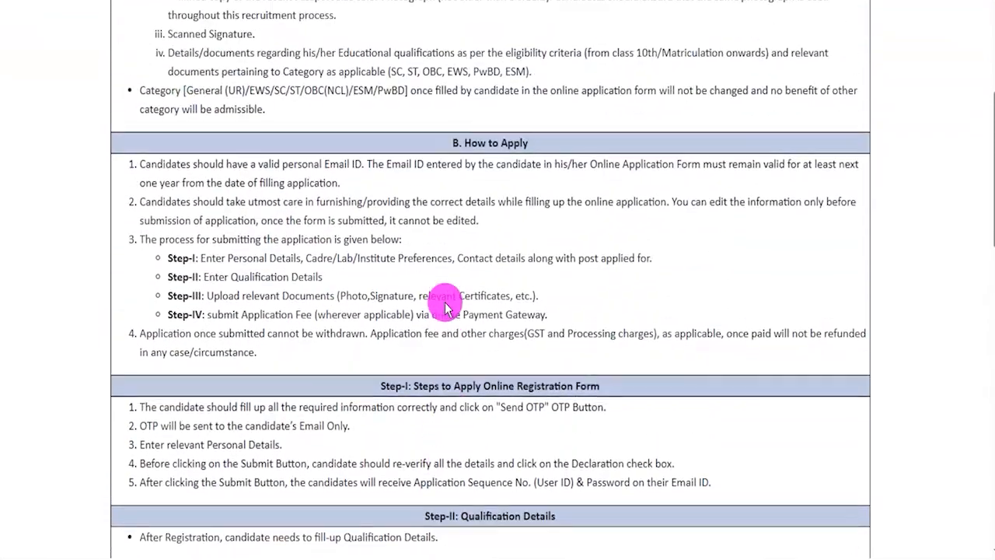
{"action": "scroll", "coordinate": [444, 289], "scroll_direction": "down", "scroll_amount": 2}
{"action": "scroll", "coordinate": [445, 292], "scroll_direction": "down", "scroll_amount": 5}
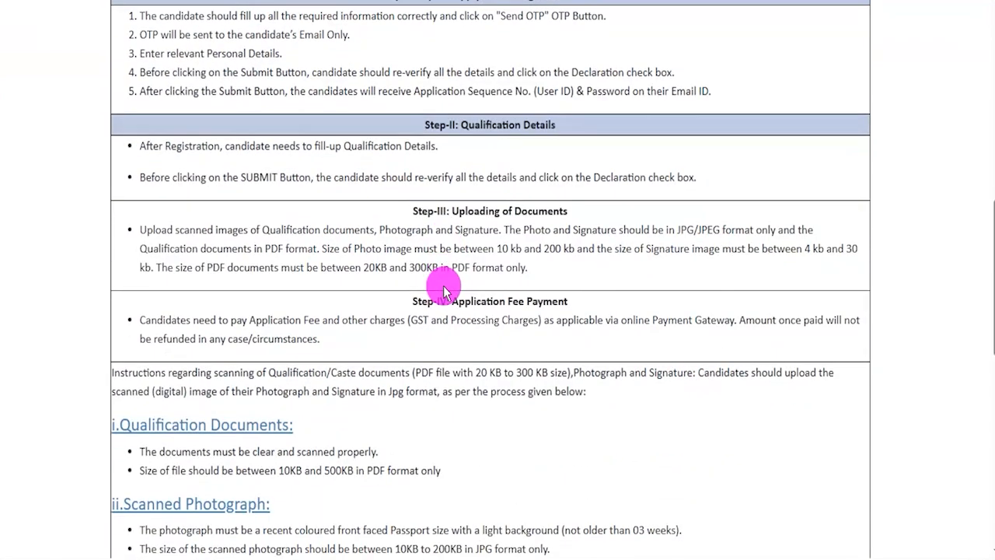
{"action": "scroll", "coordinate": [444, 291], "scroll_direction": "down", "scroll_amount": 2}
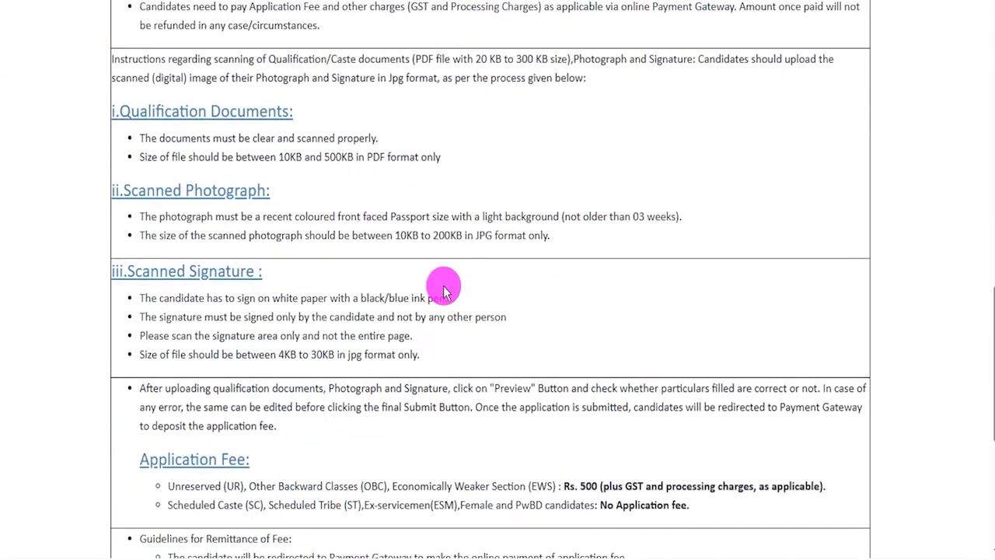
{"action": "left_click_drag", "start_coordinate": [305, 156], "coordinate": [382, 156]}
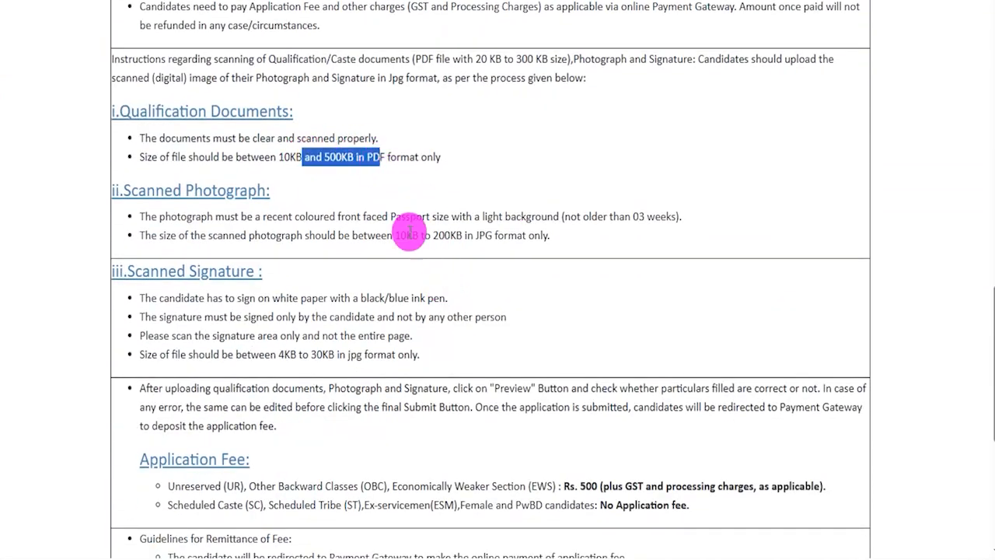
{"action": "scroll", "coordinate": [429, 299], "scroll_direction": "down", "scroll_amount": 3}
{"action": "scroll", "coordinate": [429, 299], "scroll_direction": "down", "scroll_amount": 3}
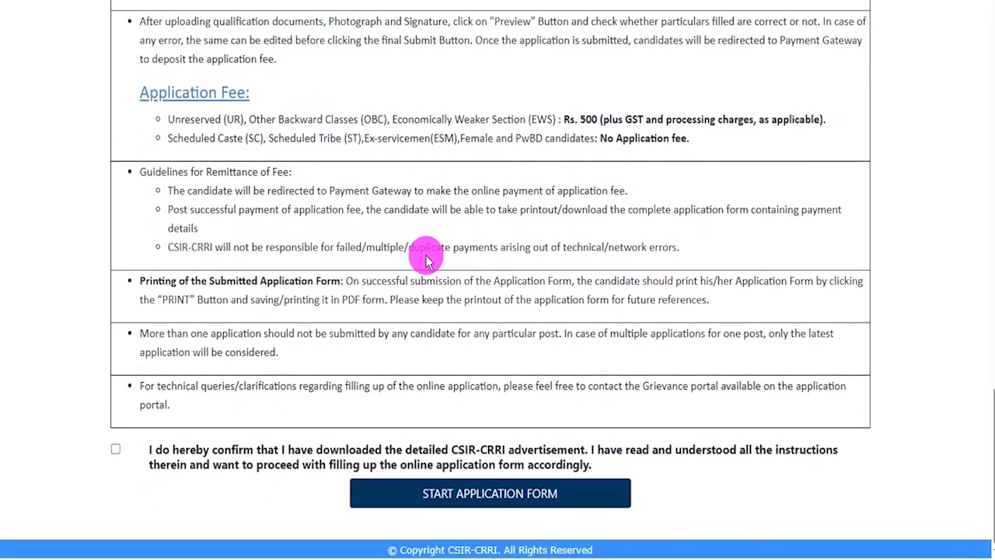
Accept the declaration of having read the advertisement and instructions, and proceed to the contact verification page.
{"action": "left_click", "coordinate": [115, 448]}
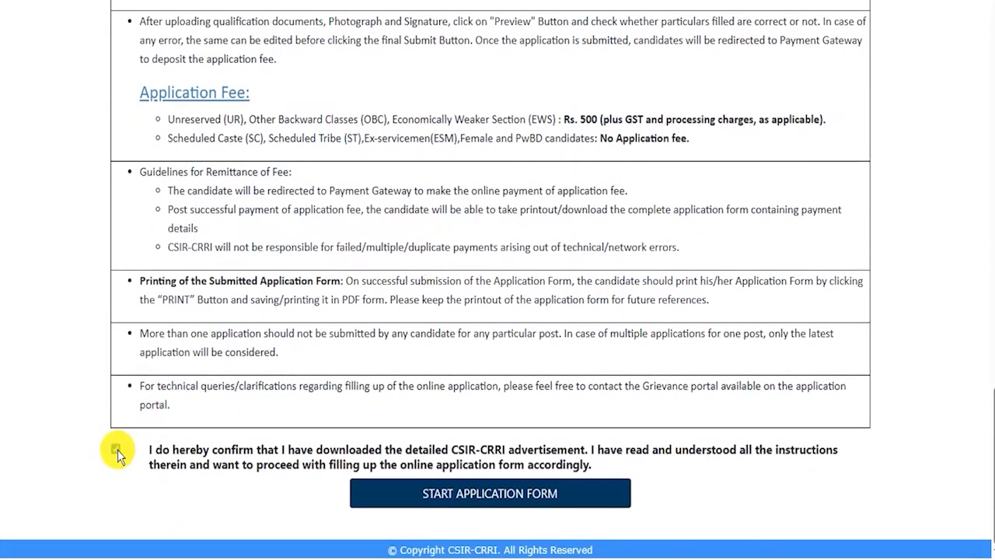
{"action": "left_click_drag", "start_coordinate": [722, 295], "coordinate": [582, 495]}
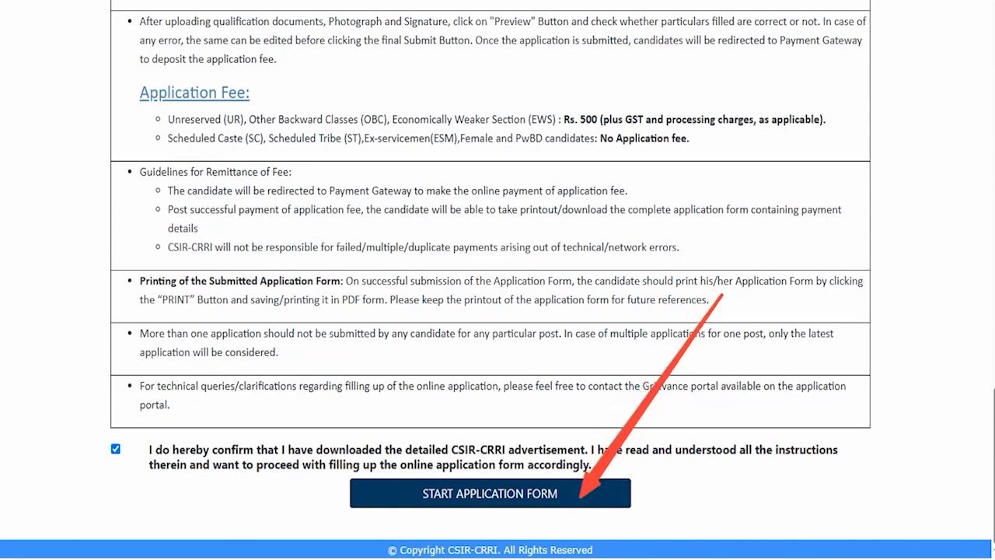
{"action": "left_click", "coordinate": [514, 492]}
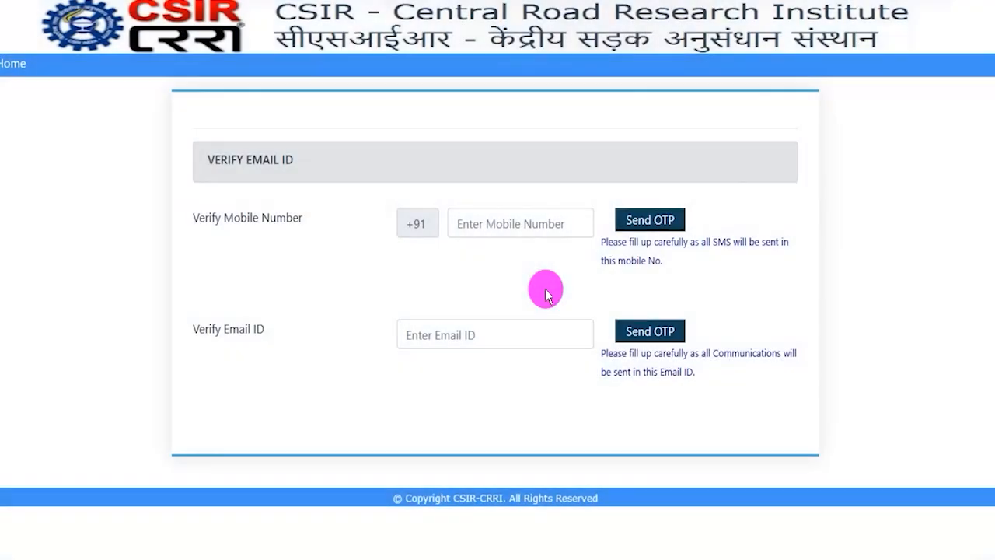
{"action": "left_click_drag", "start_coordinate": [210, 216], "coordinate": [378, 231]}
{"action": "left_click", "coordinate": [497, 224]}
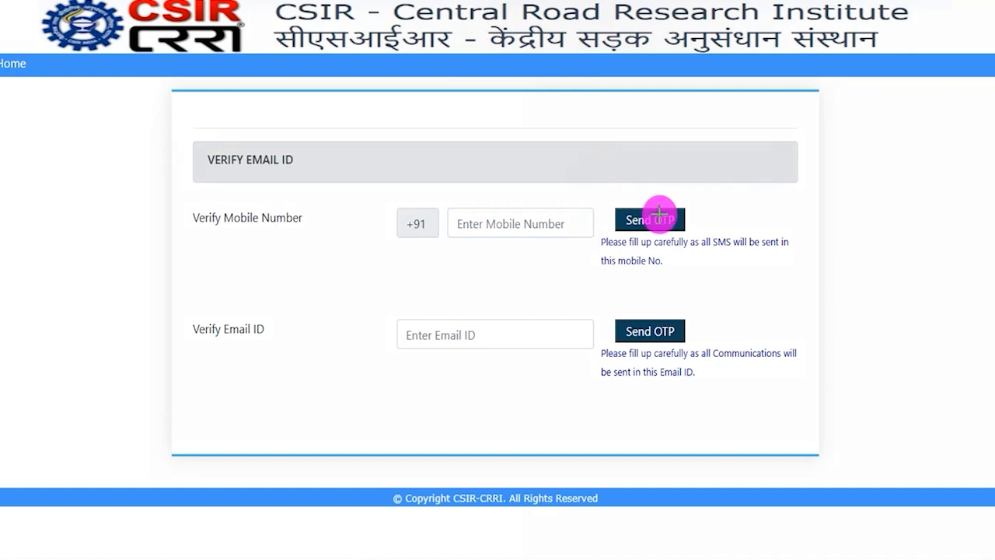
{"action": "left_click_drag", "start_coordinate": [686, 219], "coordinate": [781, 173]}
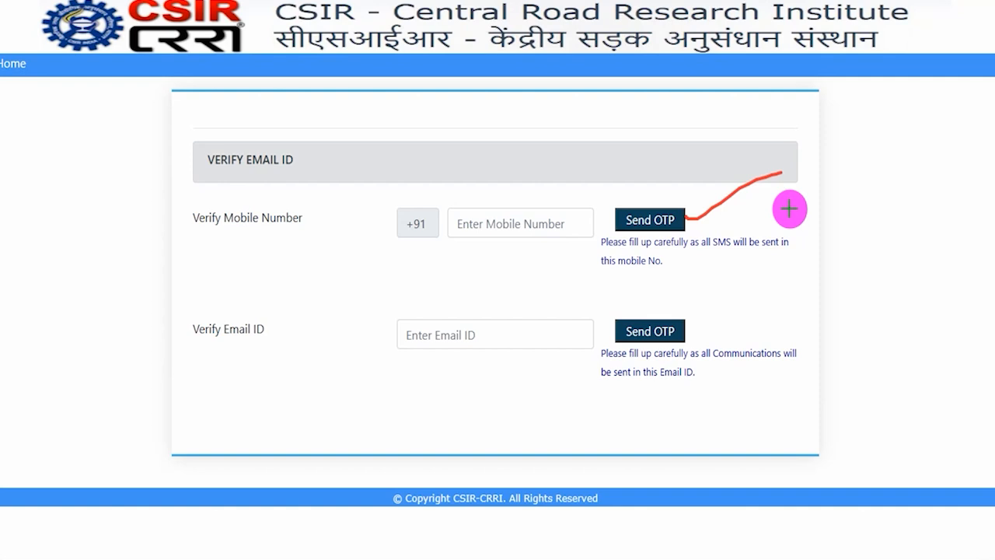
{"action": "left_click_drag", "start_coordinate": [541, 334], "coordinate": [595, 296]}
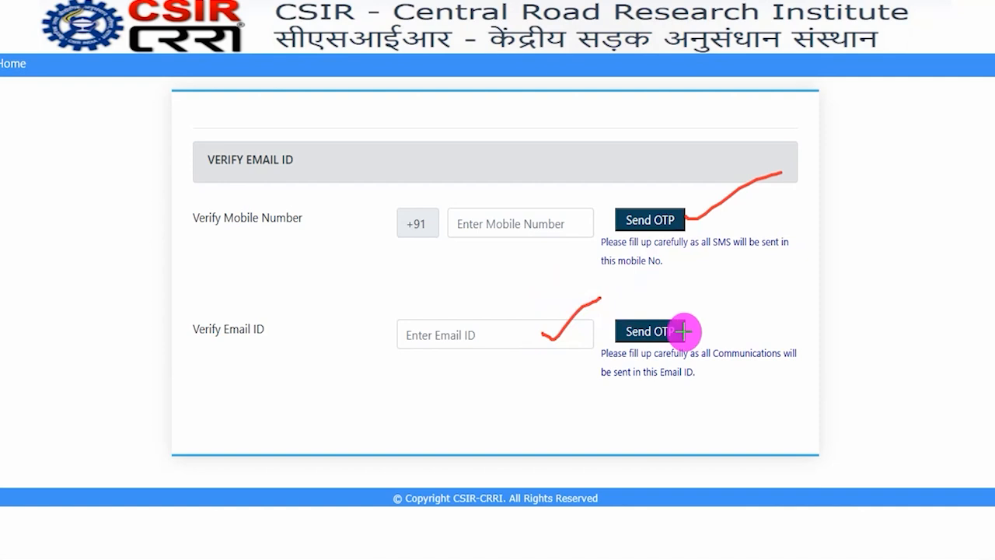
{"action": "left_click_drag", "start_coordinate": [683, 332], "coordinate": [777, 296]}
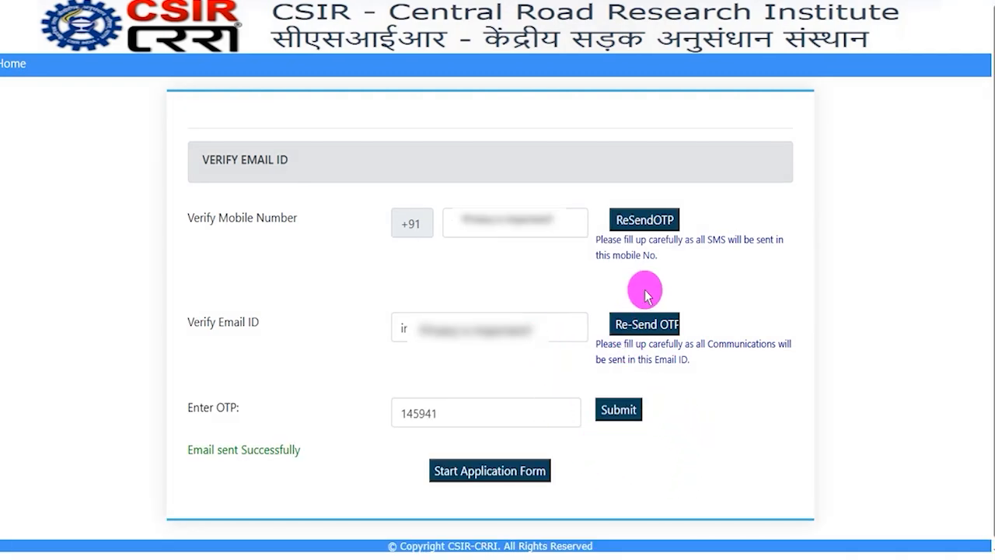
Submit the verification code for the email ID and start the registration form.
{"action": "left_click", "coordinate": [626, 409]}
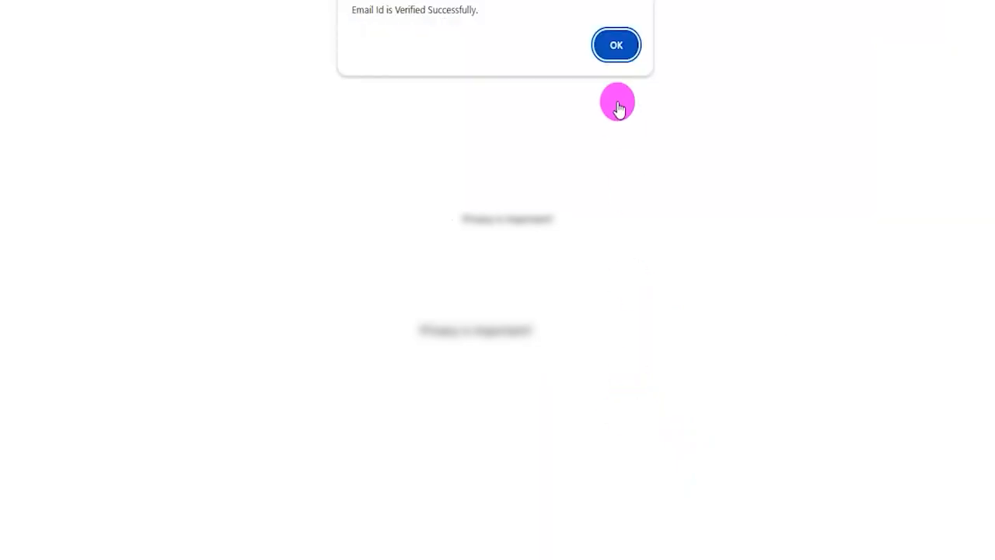
{"action": "left_click", "coordinate": [606, 46]}
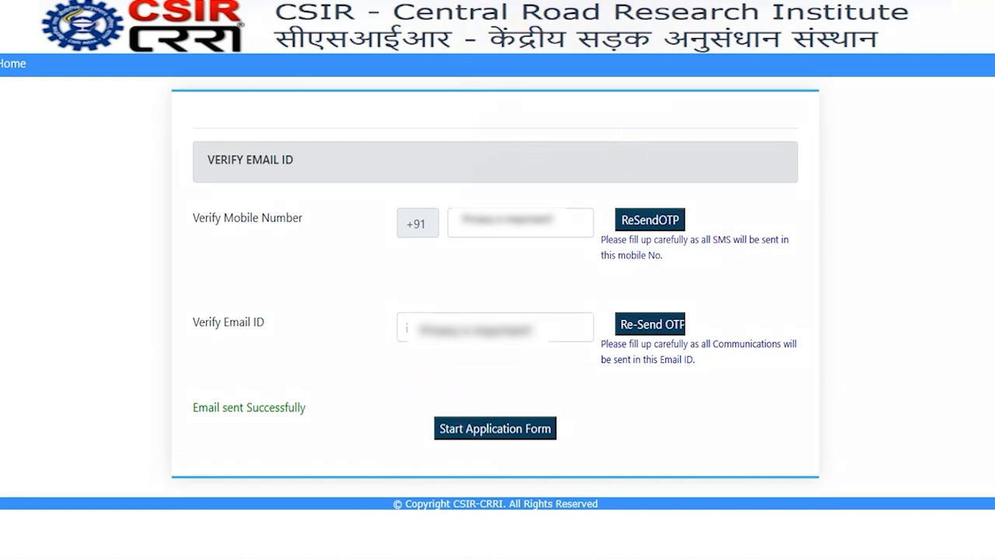
{"action": "left_click", "coordinate": [474, 434]}
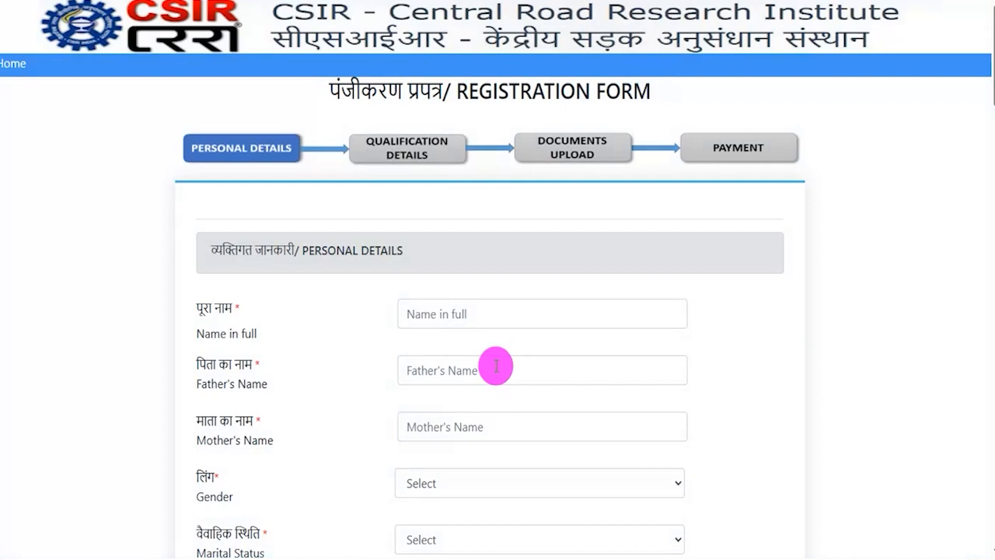
{"action": "left_click", "coordinate": [465, 310]}
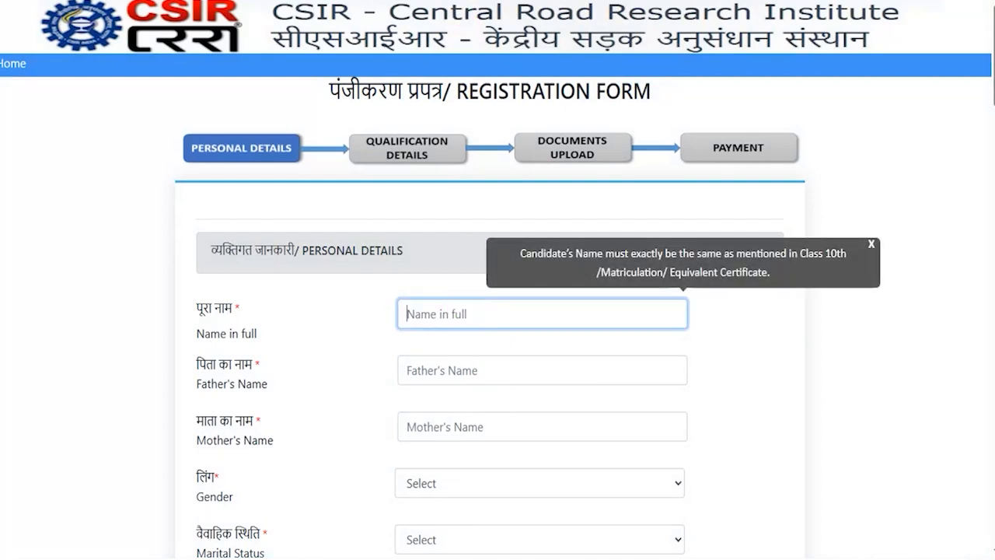
{"action": "left_click_drag", "start_coordinate": [508, 312], "coordinate": [588, 272]}
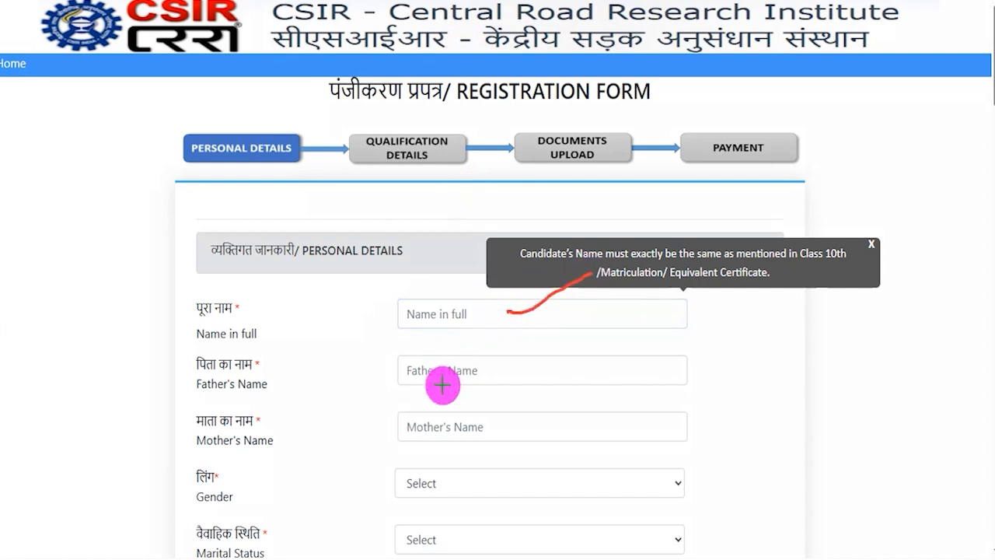
{"action": "left_click_drag", "start_coordinate": [506, 370], "coordinate": [617, 336]}
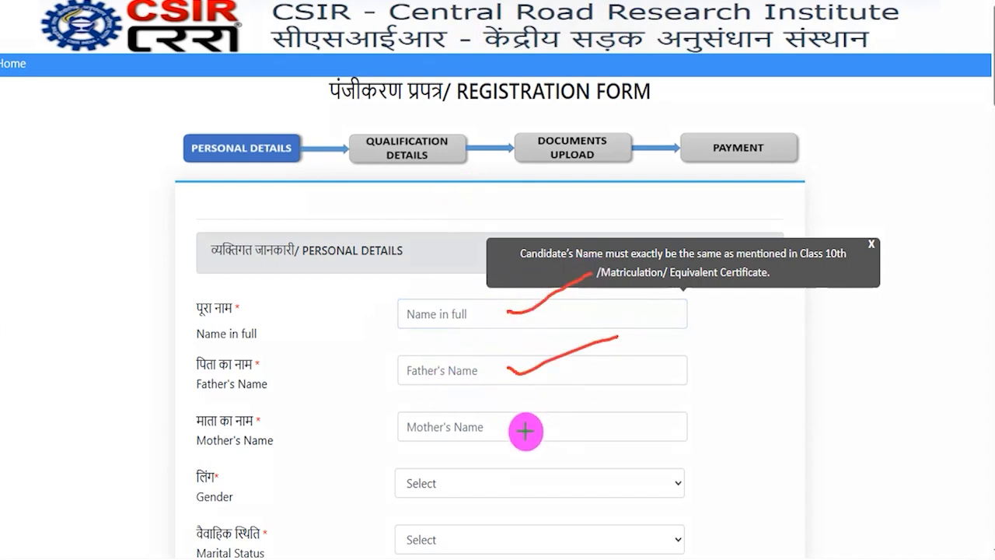
{"action": "left_click_drag", "start_coordinate": [525, 424], "coordinate": [633, 386]}
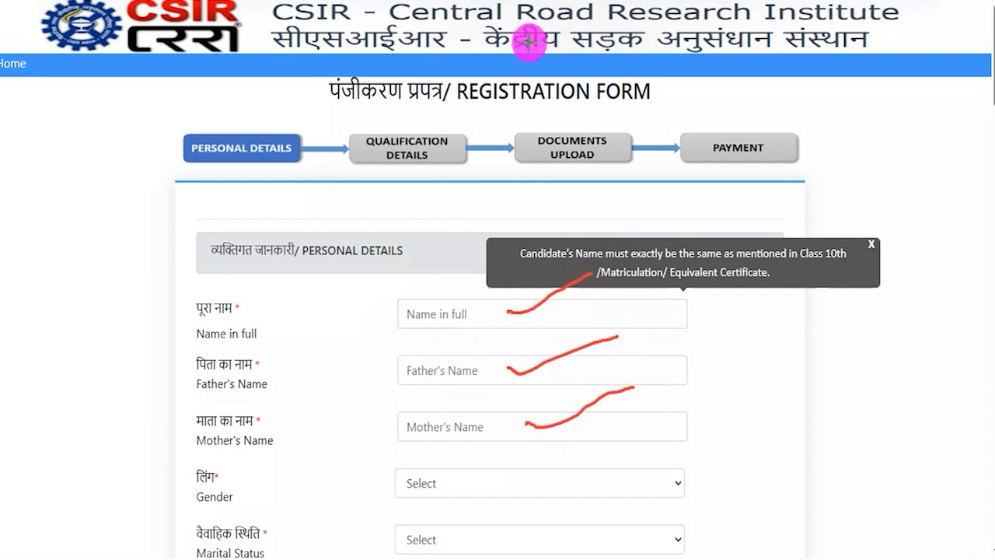
{"action": "key", "text": "Escape"}
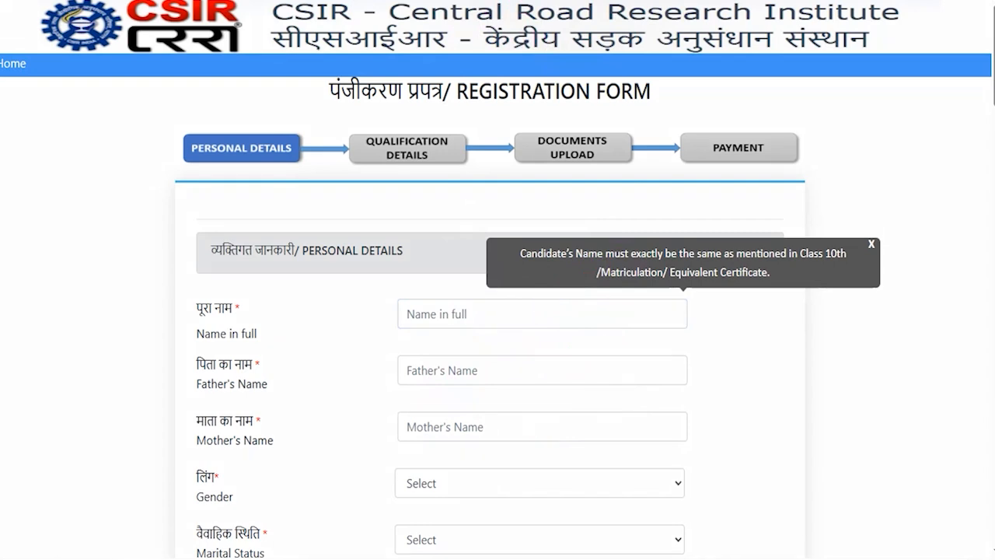
Set the gender to Male and the marital status to Single in the personal details.
{"action": "left_click", "coordinate": [467, 483]}
{"action": "left_click", "coordinate": [427, 410]}
{"action": "scroll", "coordinate": [426, 410], "scroll_direction": "down", "scroll_amount": 5}
{"action": "left_click", "coordinate": [472, 155]}
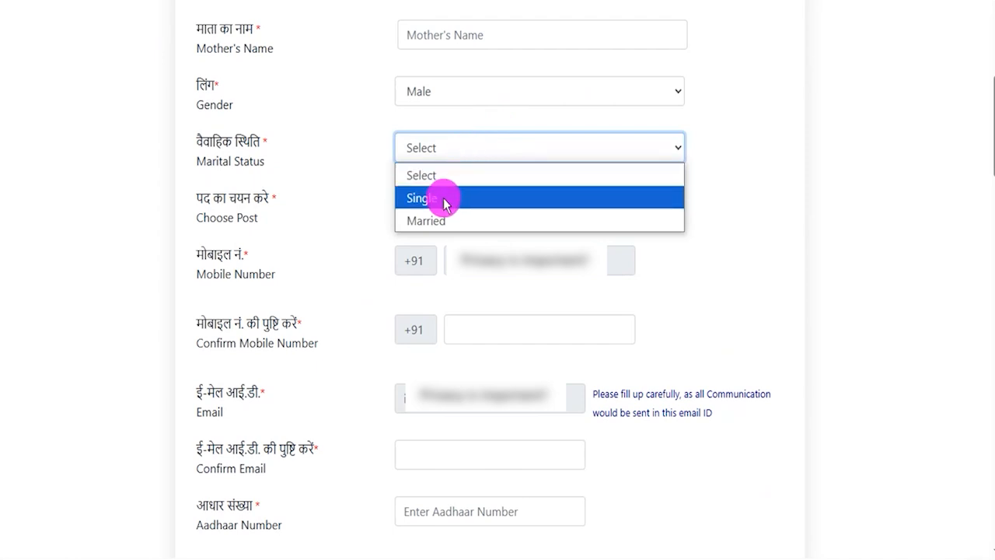
{"action": "left_click", "coordinate": [412, 197]}
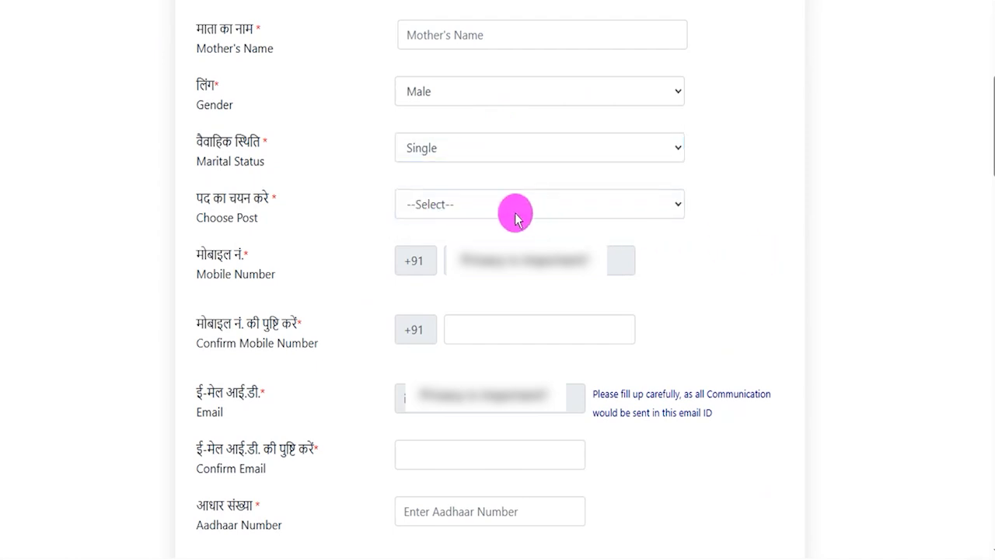
Choose Junior Stenographer as the post applied for.
{"action": "left_click", "coordinate": [510, 213]}
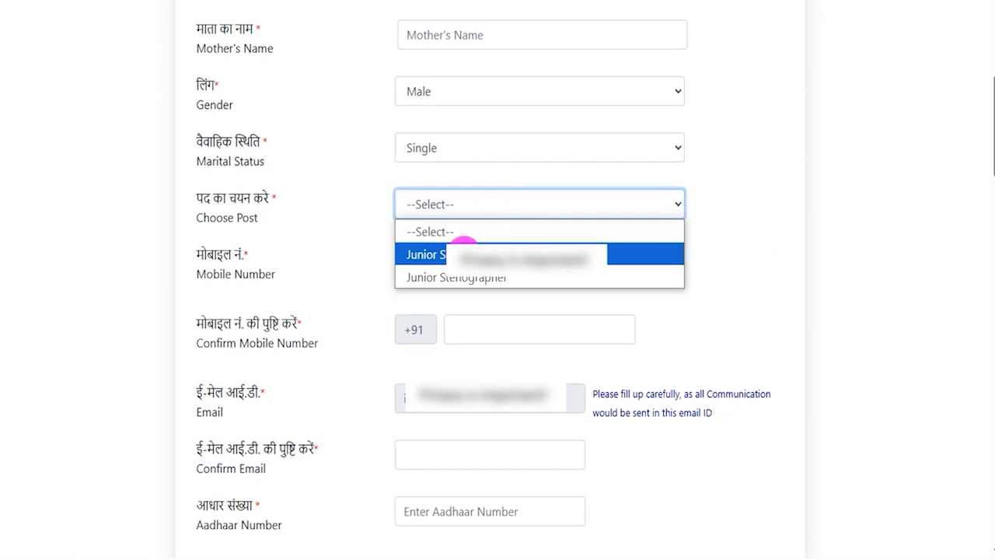
{"action": "left_click", "coordinate": [458, 277]}
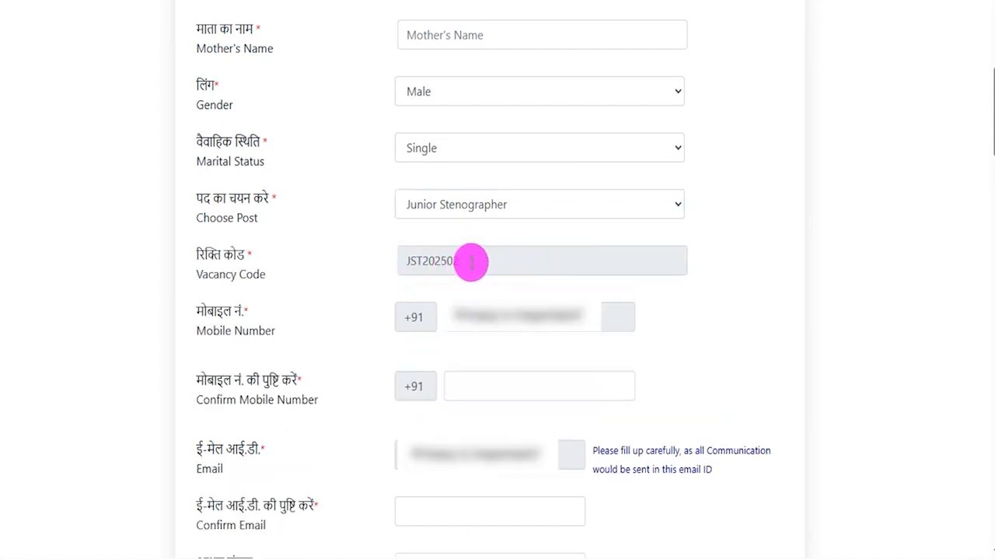
{"action": "left_click_drag", "start_coordinate": [248, 380], "coordinate": [278, 381]}
{"action": "left_click", "coordinate": [497, 389]}
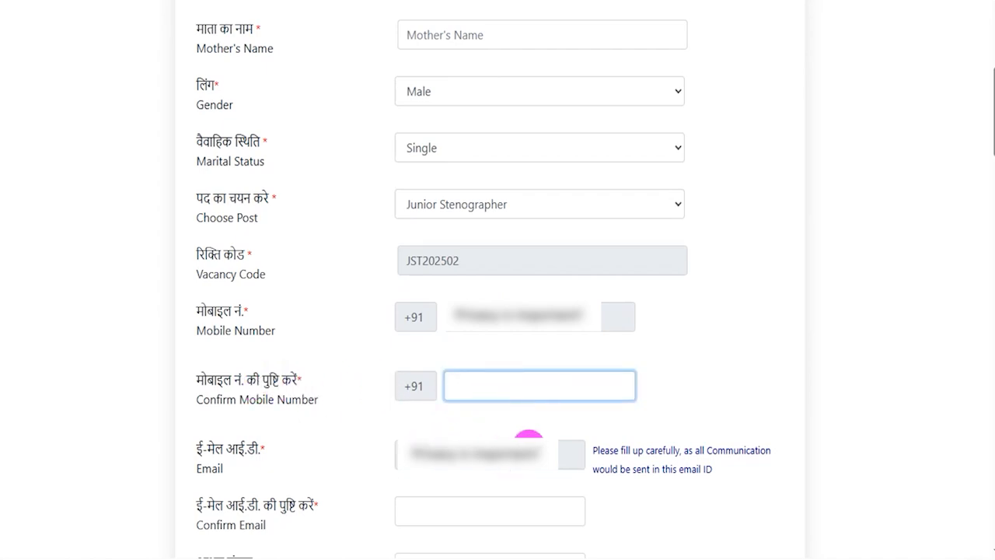
{"action": "left_click", "coordinate": [445, 511]}
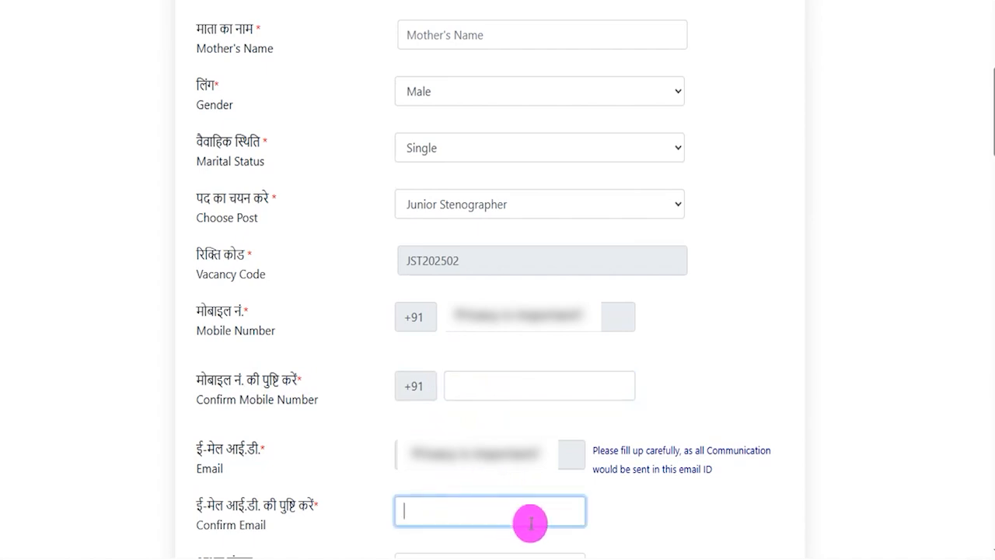
{"action": "left_click", "coordinate": [769, 505]}
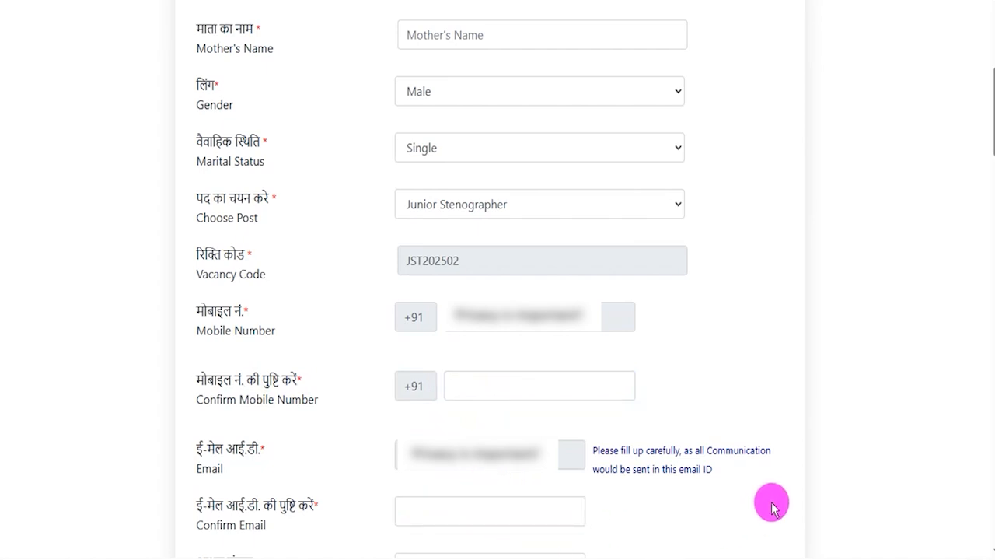
{"action": "scroll", "coordinate": [771, 544], "scroll_direction": "down", "scroll_amount": 6}
{"action": "left_click_drag", "start_coordinate": [502, 100], "coordinate": [645, 53]}
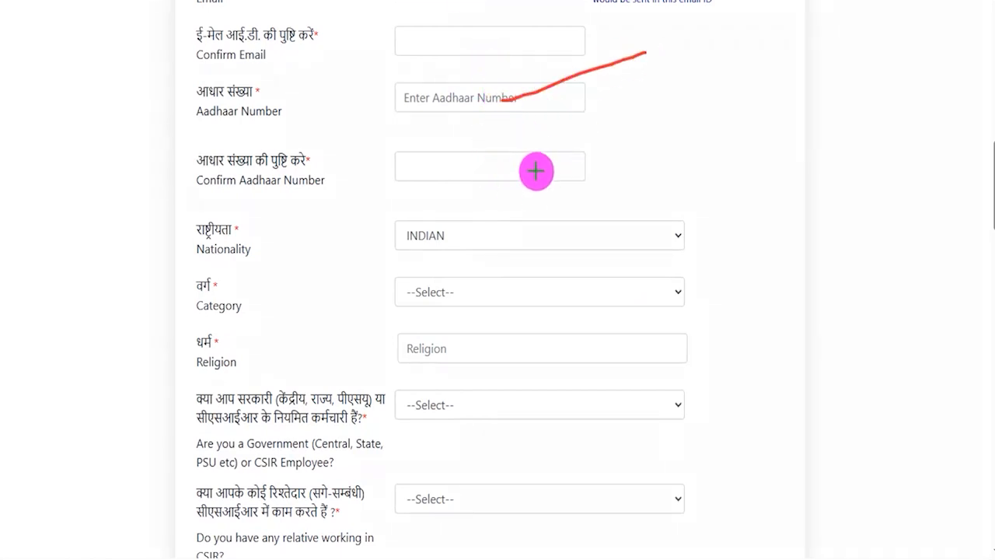
{"action": "left_click_drag", "start_coordinate": [534, 168], "coordinate": [666, 129]}
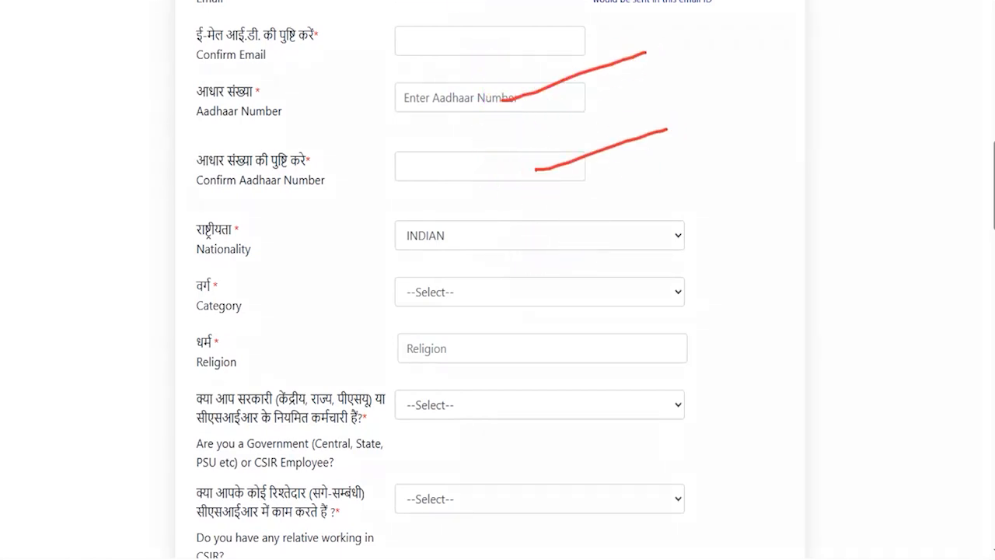
Set the nationality to INDIAN and the category to SC in the personal details.
{"action": "left_click", "coordinate": [473, 242]}
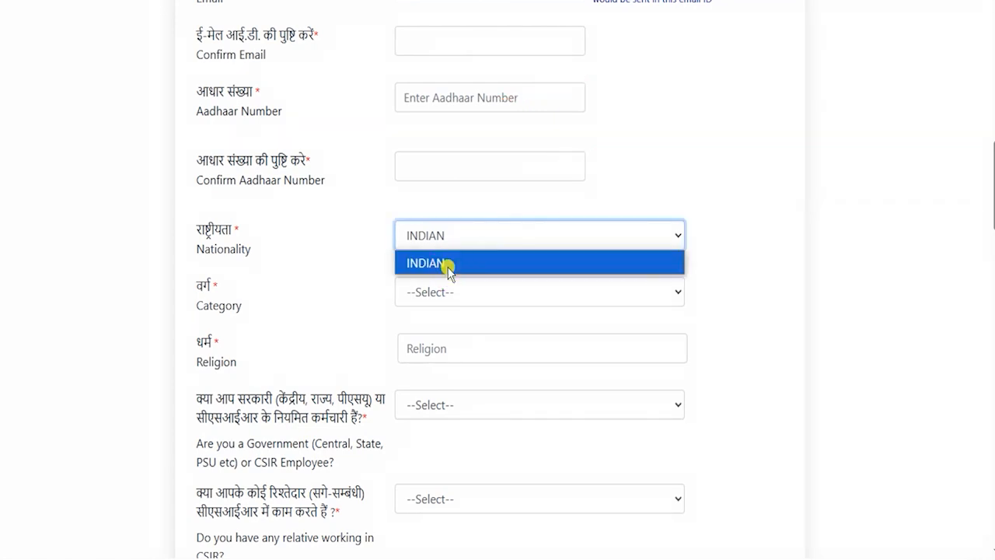
{"action": "left_click", "coordinate": [444, 261]}
{"action": "left_click", "coordinate": [456, 293]}
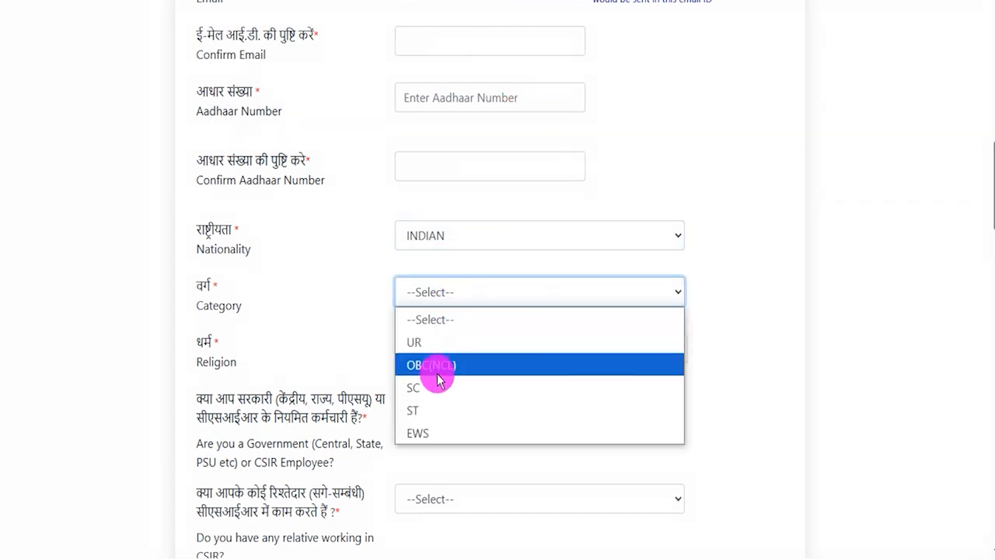
{"action": "left_click", "coordinate": [435, 396]}
{"action": "left_click", "coordinate": [443, 352]}
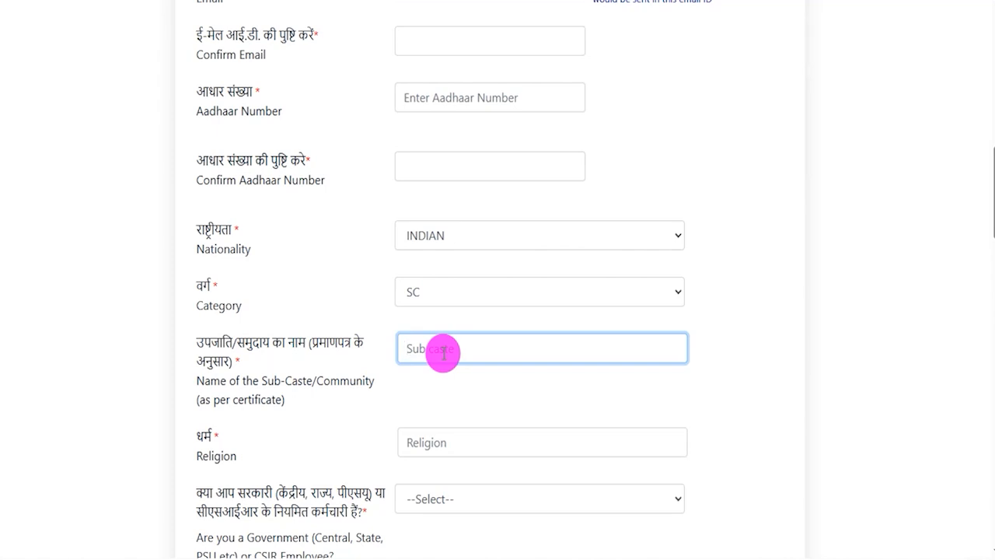
{"action": "left_click", "coordinate": [481, 444]}
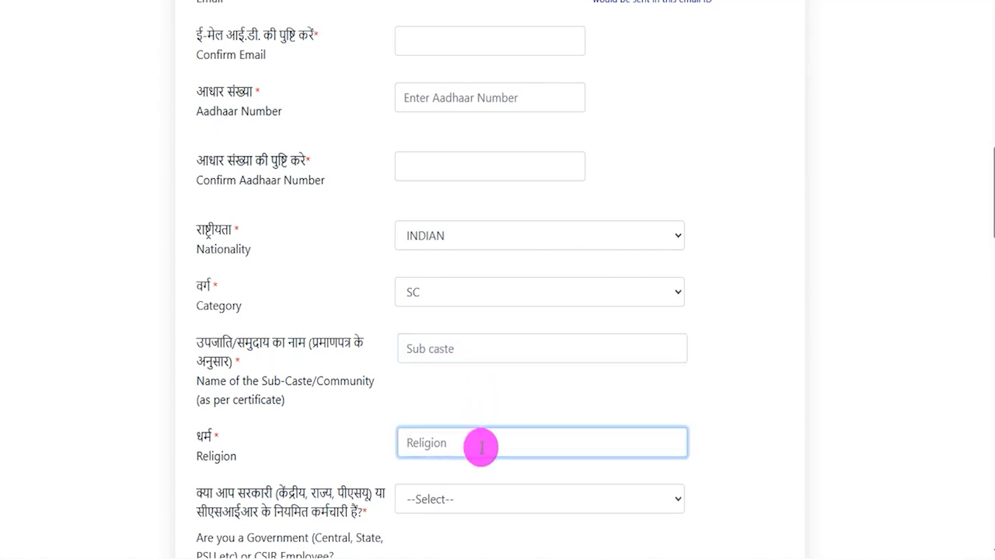
{"action": "left_click", "coordinate": [775, 388]}
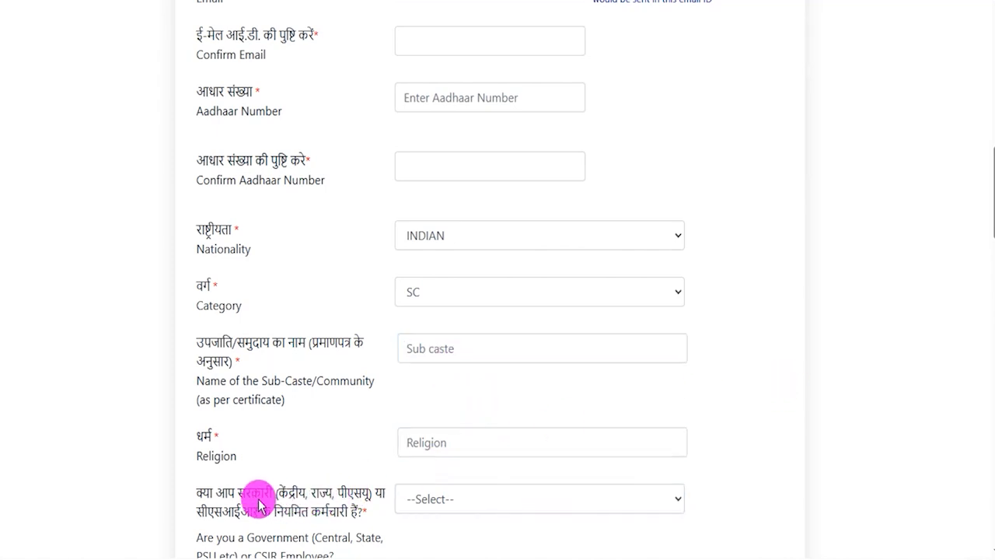
Answer NO to the question about being a Government, PSU or CSIR employee.
{"action": "left_click_drag", "start_coordinate": [218, 497], "coordinate": [301, 512]}
{"action": "left_click", "coordinate": [437, 498]}
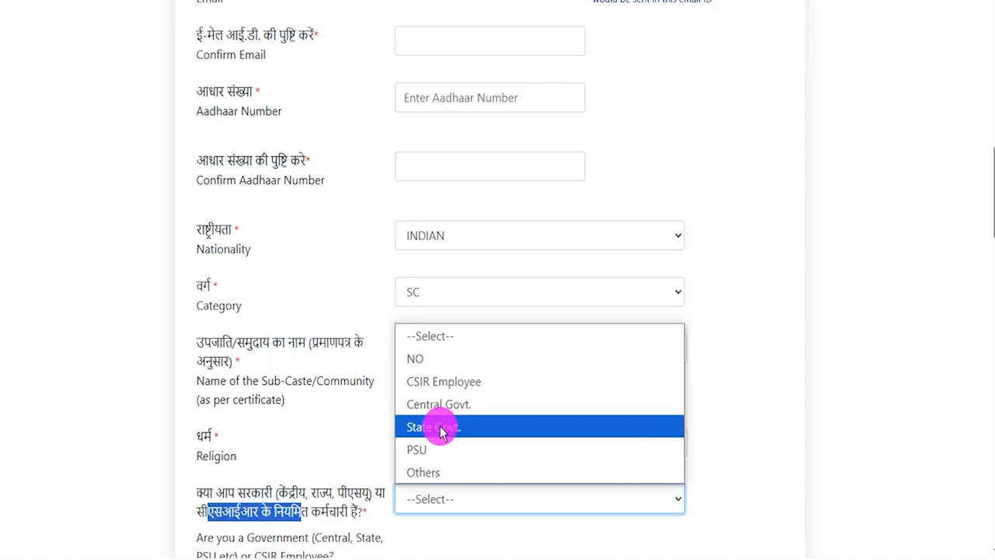
{"action": "left_click", "coordinate": [424, 358]}
{"action": "left_click", "coordinate": [768, 486]}
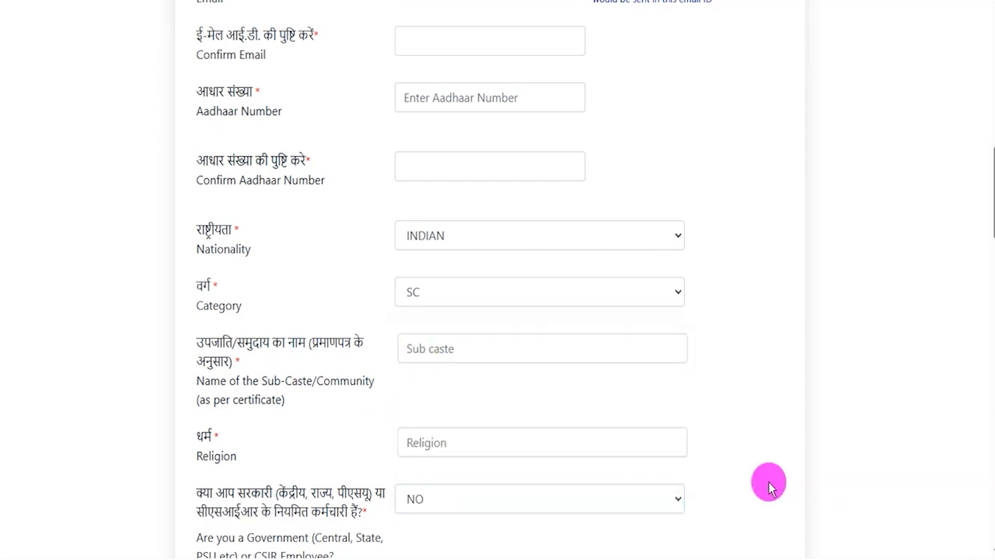
Try YES for having a relative working in CSIR and examine the extra fields about the related person.
{"action": "scroll", "coordinate": [767, 485], "scroll_direction": "down", "scroll_amount": 5}
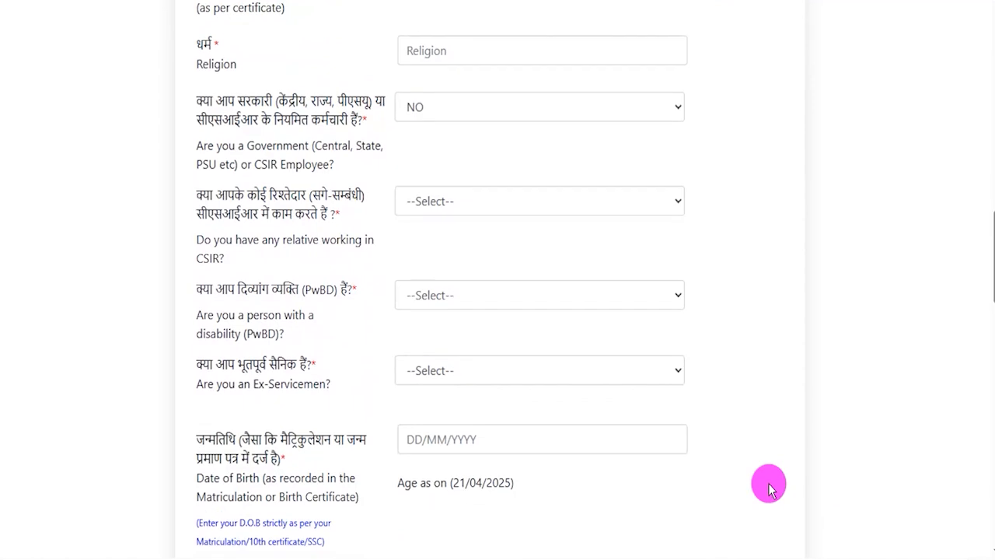
{"action": "scroll", "coordinate": [768, 486], "scroll_direction": "down", "scroll_amount": 1}
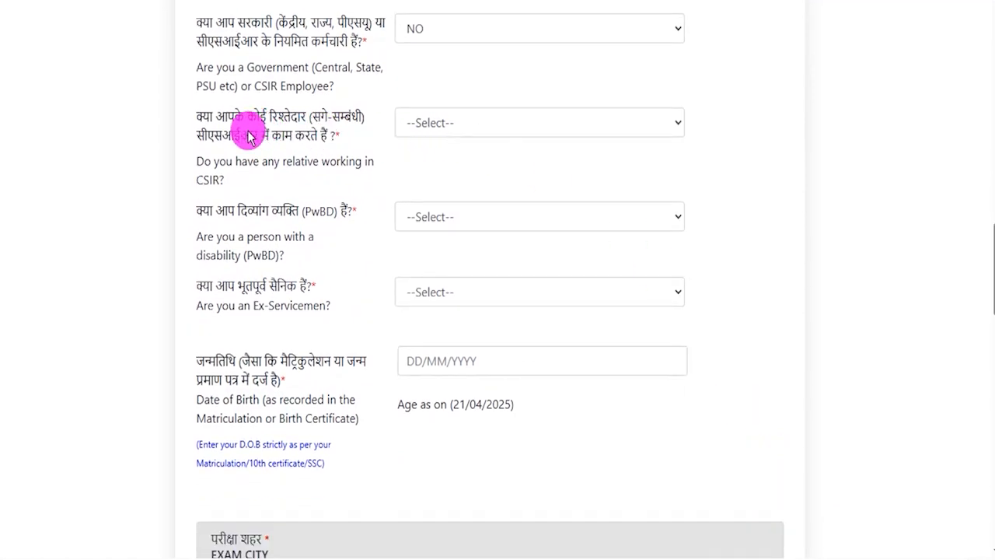
{"action": "left_click_drag", "start_coordinate": [222, 137], "coordinate": [270, 135]}
{"action": "left_click", "coordinate": [444, 117]}
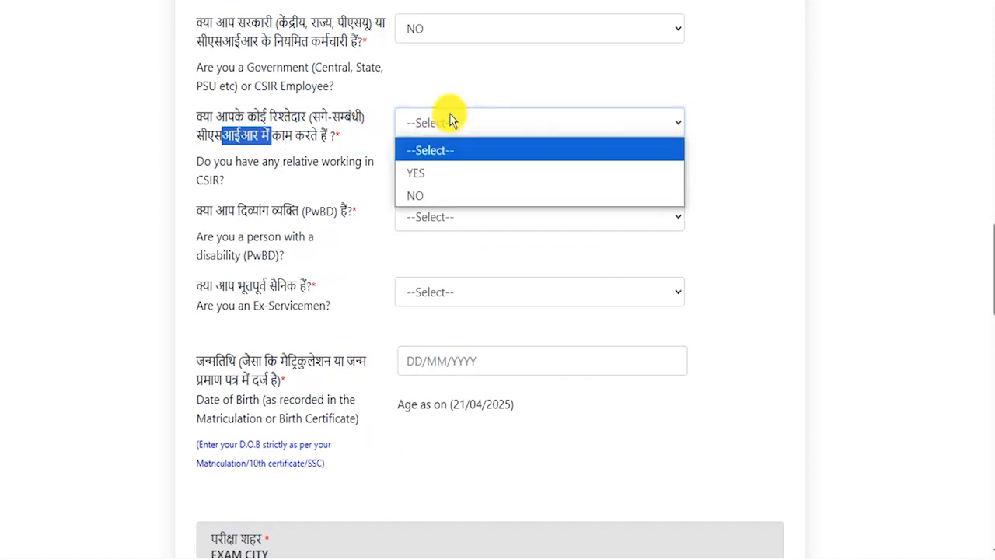
{"action": "left_click", "coordinate": [431, 171]}
{"action": "left_click", "coordinate": [433, 178]}
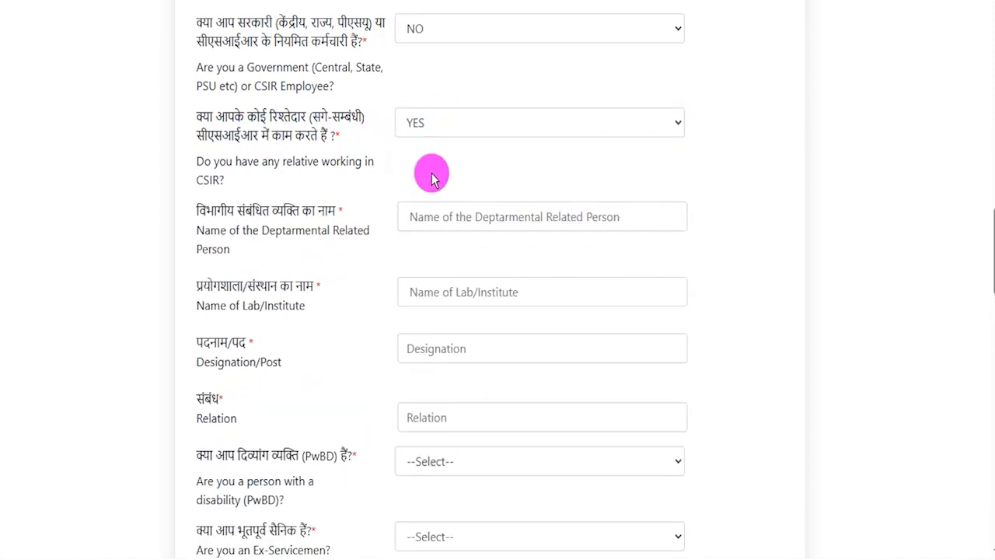
{"action": "left_click_drag", "start_coordinate": [206, 211], "coordinate": [316, 204]}
{"action": "left_click_drag", "start_coordinate": [212, 286], "coordinate": [291, 283]}
{"action": "left_click_drag", "start_coordinate": [223, 340], "coordinate": [243, 340]}
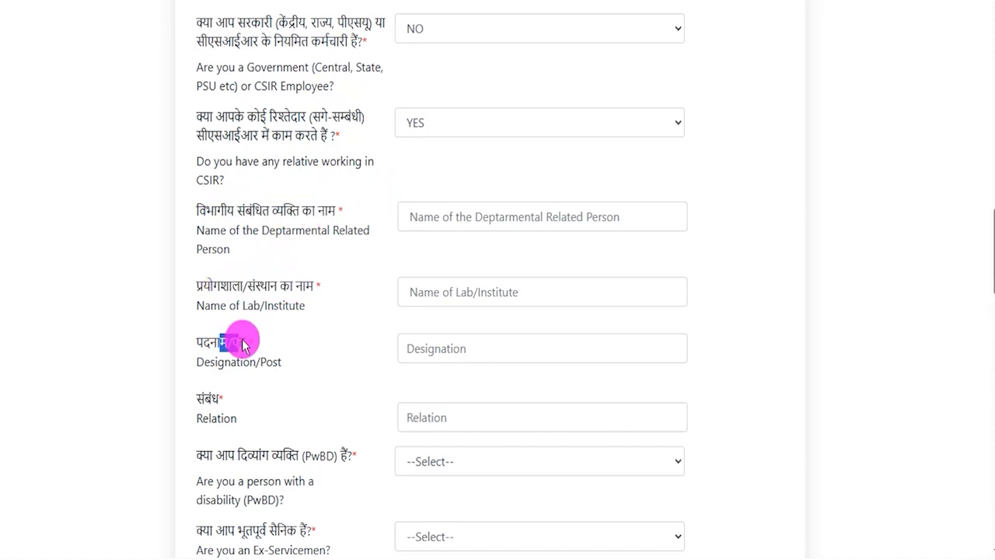
{"action": "left_click_drag", "start_coordinate": [208, 404], "coordinate": [435, 426]}
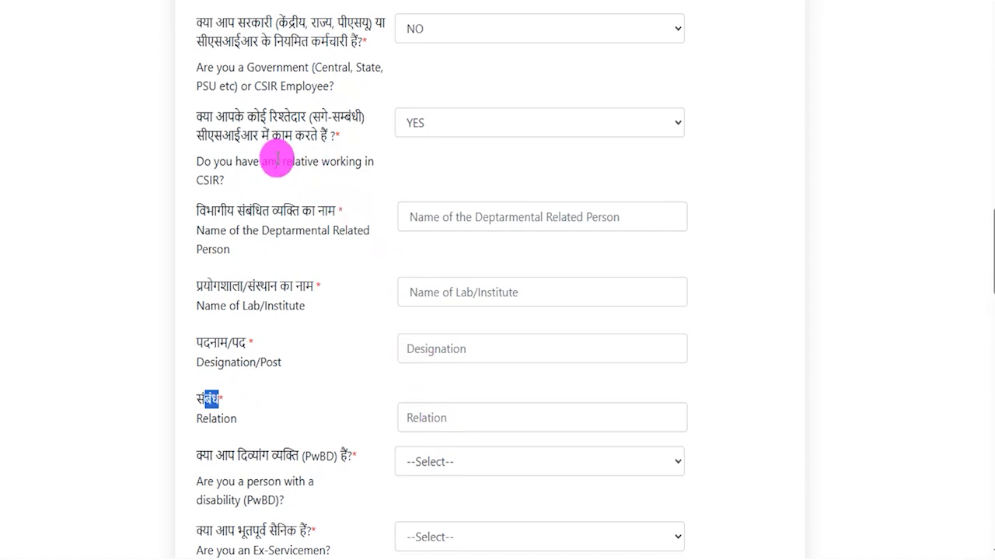
Set the answer about having a relative working in CSIR to NO.
{"action": "left_click", "coordinate": [411, 124]}
{"action": "left_click", "coordinate": [436, 195]}
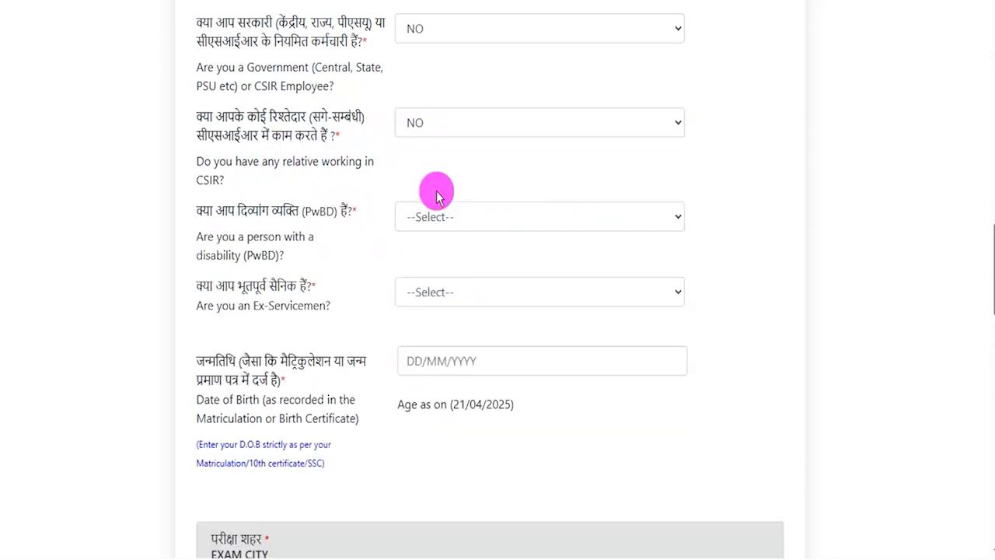
Try YES for person with a disability (PwBD) and examine the disability category and scribe fields.
{"action": "left_click_drag", "start_coordinate": [227, 210], "coordinate": [330, 216]}
{"action": "left_click", "coordinate": [437, 220]}
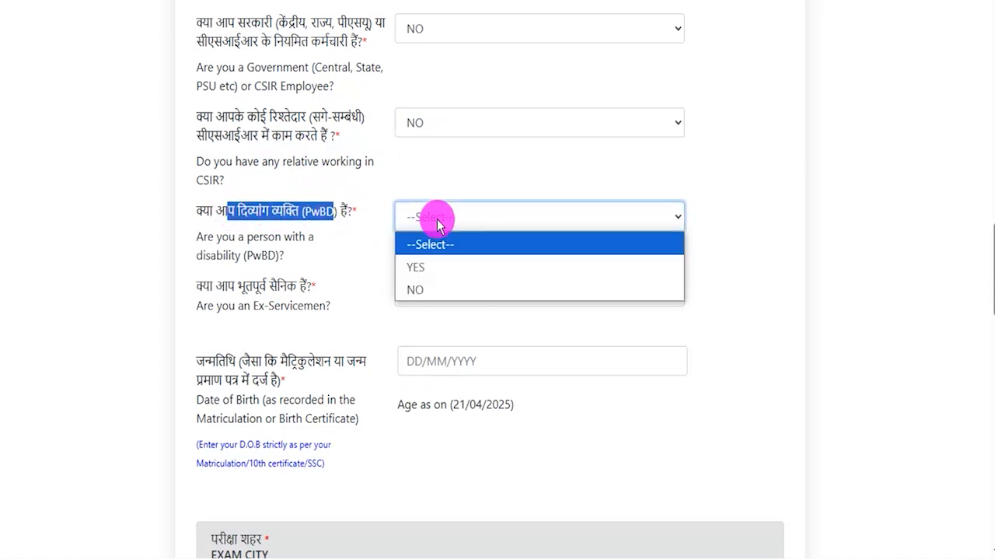
{"action": "left_click", "coordinate": [430, 265]}
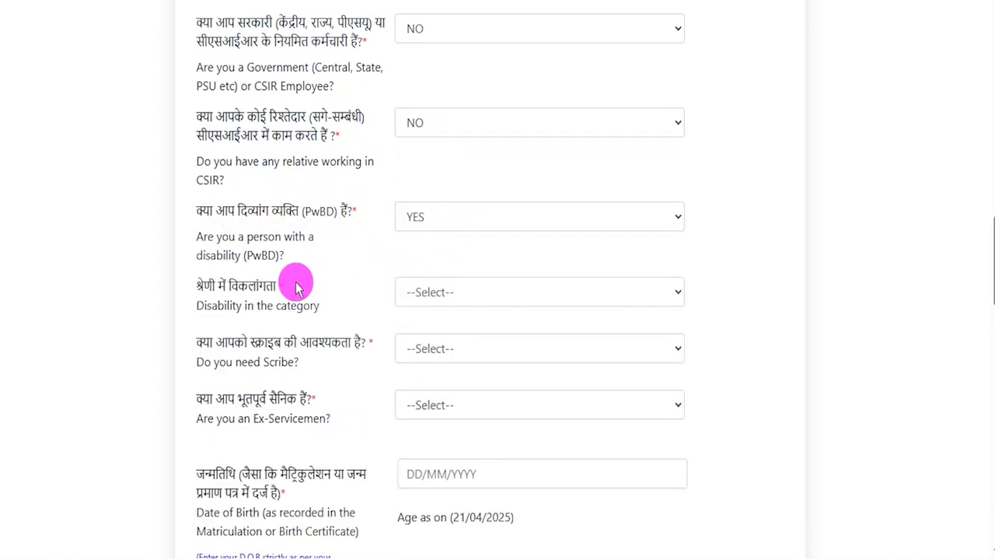
{"action": "double_click", "coordinate": [225, 290]}
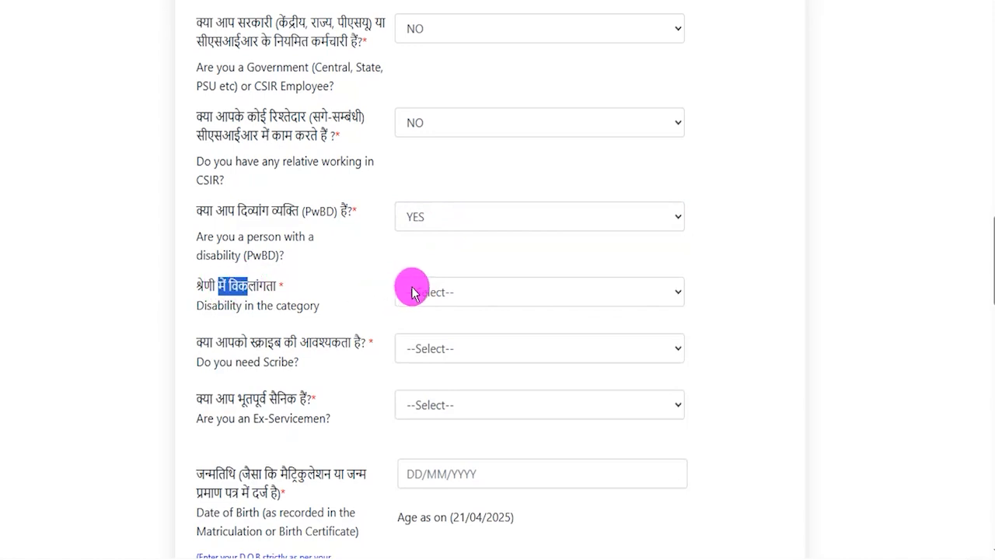
{"action": "left_click", "coordinate": [413, 285]}
{"action": "left_click", "coordinate": [233, 344]}
{"action": "left_click_drag", "start_coordinate": [233, 344], "coordinate": [300, 345]}
{"action": "left_click", "coordinate": [423, 347]}
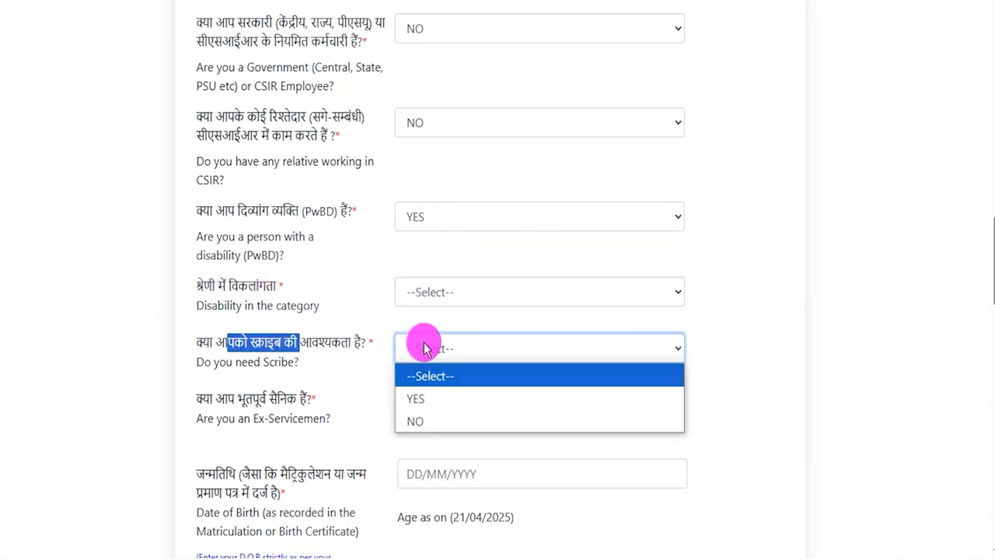
Set the person with a disability (PwBD) answer to NO.
{"action": "left_click", "coordinate": [411, 216]}
{"action": "left_click", "coordinate": [423, 286]}
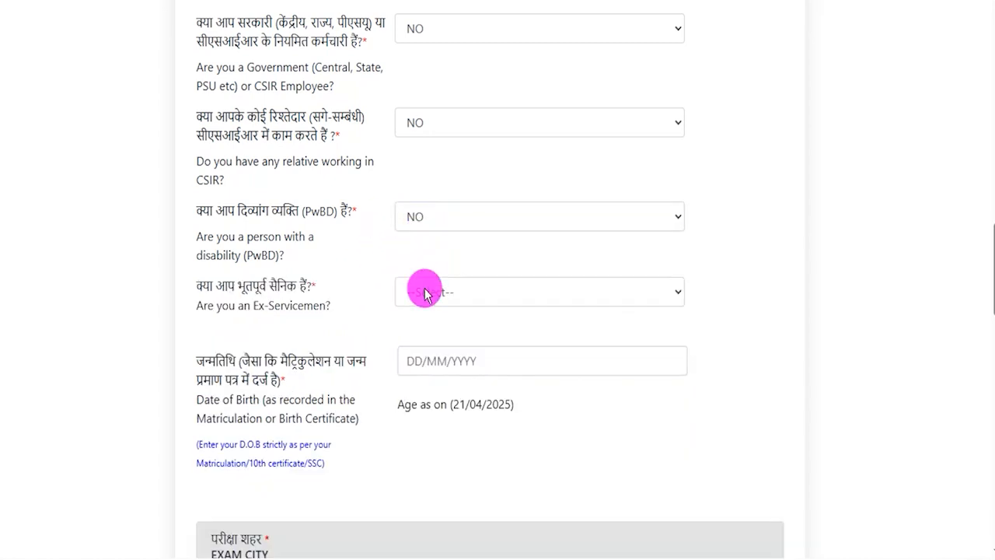
Try YES for Ex-Servicemen and examine the date of joining and date of discharge fields.
{"action": "left_click_drag", "start_coordinate": [214, 286], "coordinate": [286, 286]}
{"action": "left_click", "coordinate": [432, 295]}
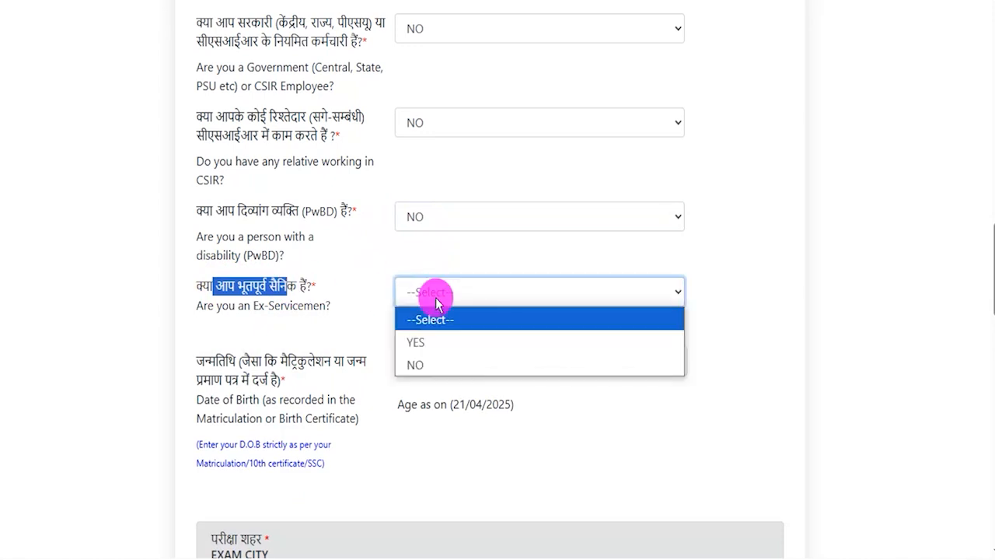
{"action": "left_click", "coordinate": [416, 343]}
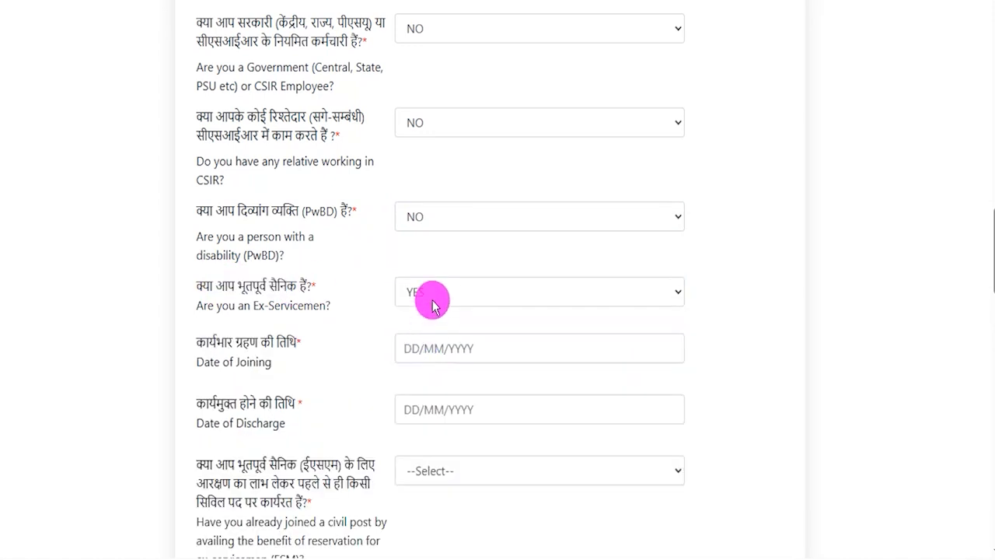
{"action": "left_click_drag", "start_coordinate": [217, 342], "coordinate": [284, 337]}
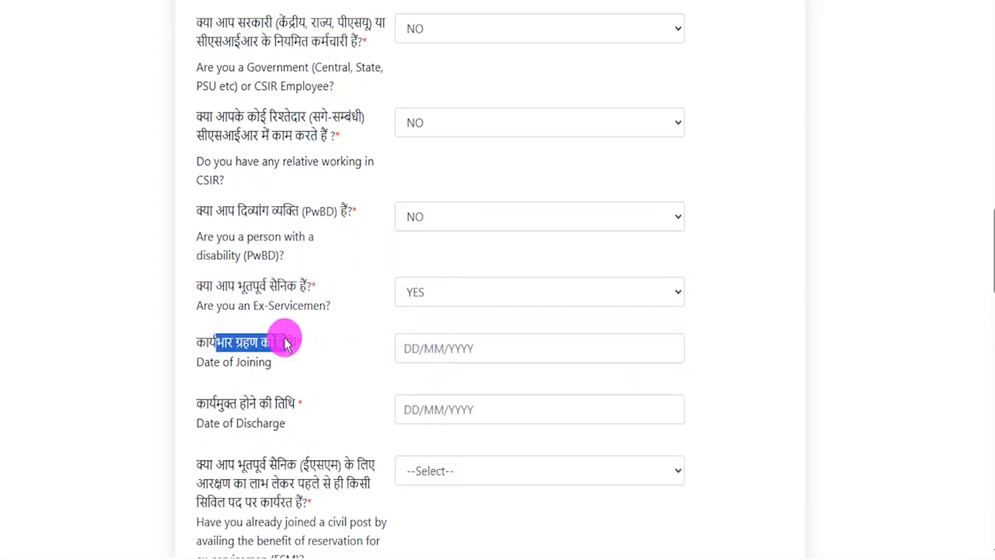
{"action": "left_click", "coordinate": [411, 347]}
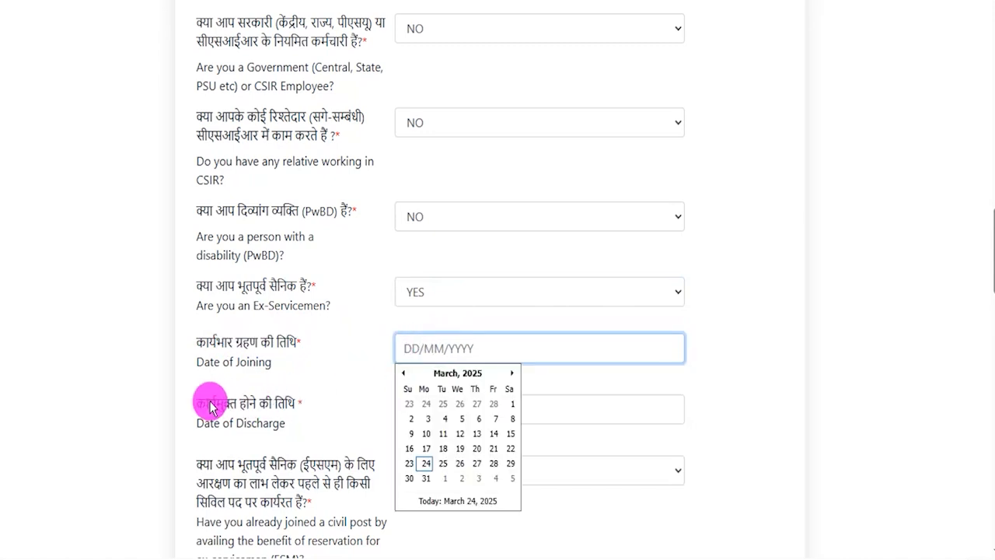
{"action": "left_click_drag", "start_coordinate": [209, 402], "coordinate": [259, 402]}
{"action": "left_click", "coordinate": [412, 410]}
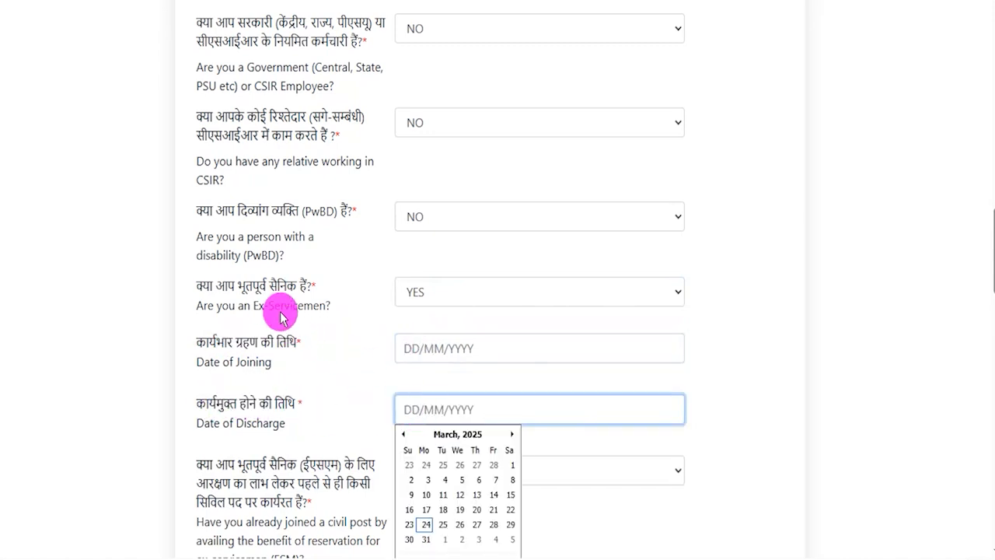
Set the Ex-Servicemen answer to NO and fill in the candidate's date of birth.
{"action": "left_click", "coordinate": [404, 293]}
{"action": "left_click", "coordinate": [423, 366]}
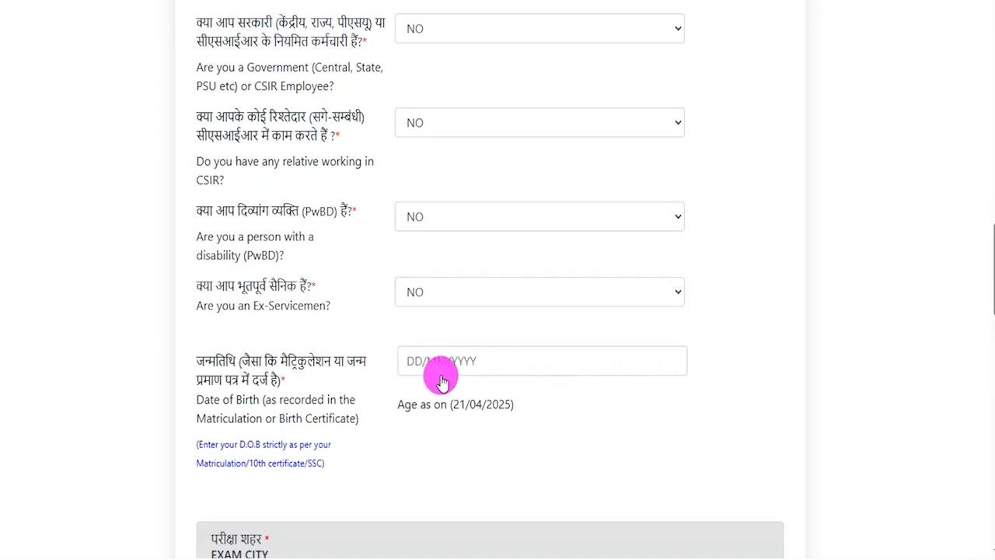
{"action": "left_click", "coordinate": [436, 360]}
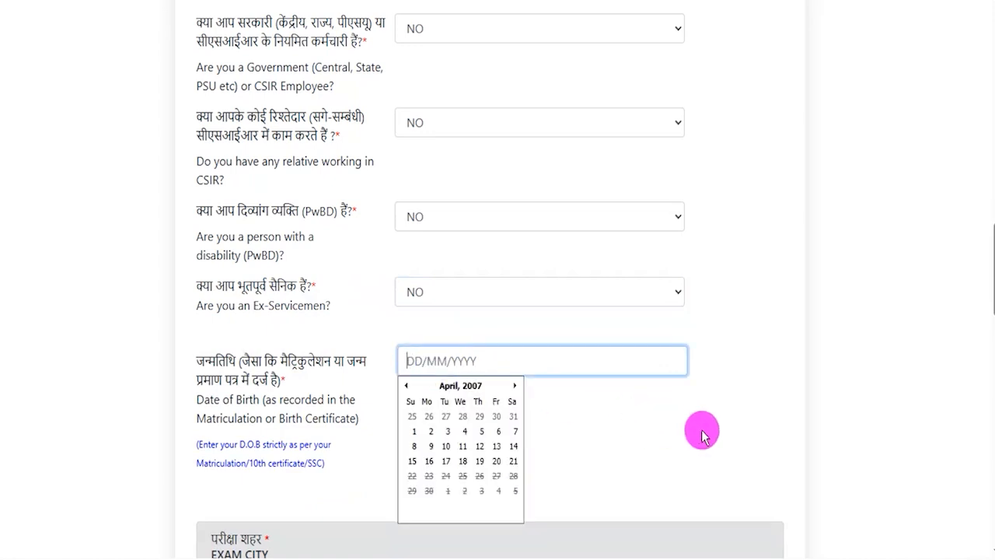
{"action": "left_click", "coordinate": [702, 435]}
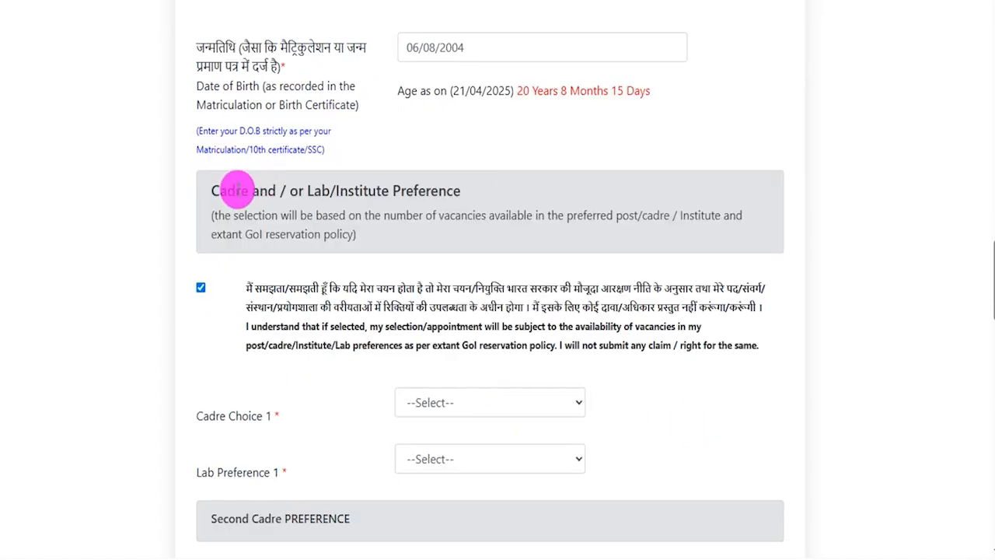
Set Cadre Choice 1 to JSA(G) and Lab Preference 1 to CSIR-CRRI.
{"action": "left_click_drag", "start_coordinate": [213, 190], "coordinate": [427, 189]}
{"action": "left_click", "coordinate": [311, 189]}
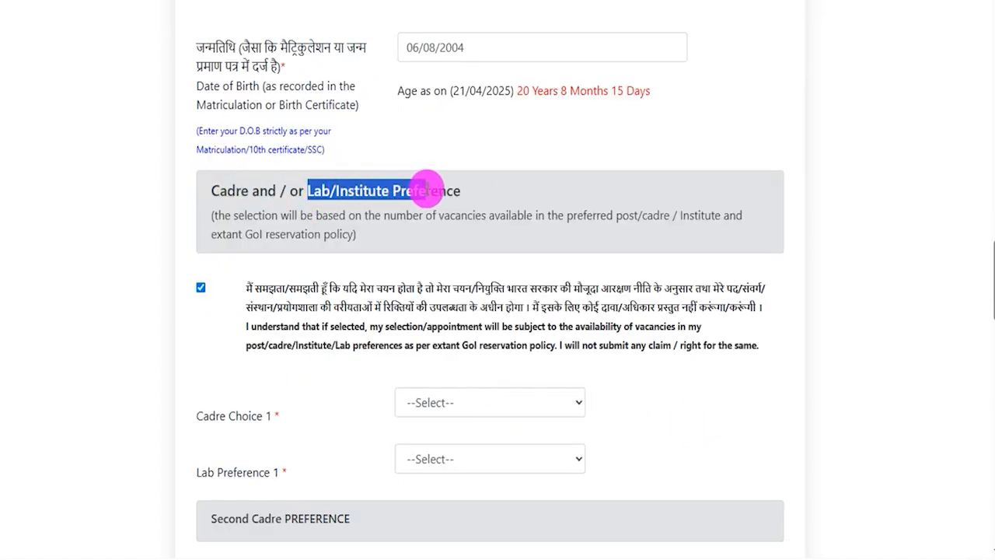
{"action": "left_click", "coordinate": [209, 420]}
{"action": "left_click_drag", "start_coordinate": [208, 420], "coordinate": [251, 415]}
{"action": "left_click", "coordinate": [452, 403]}
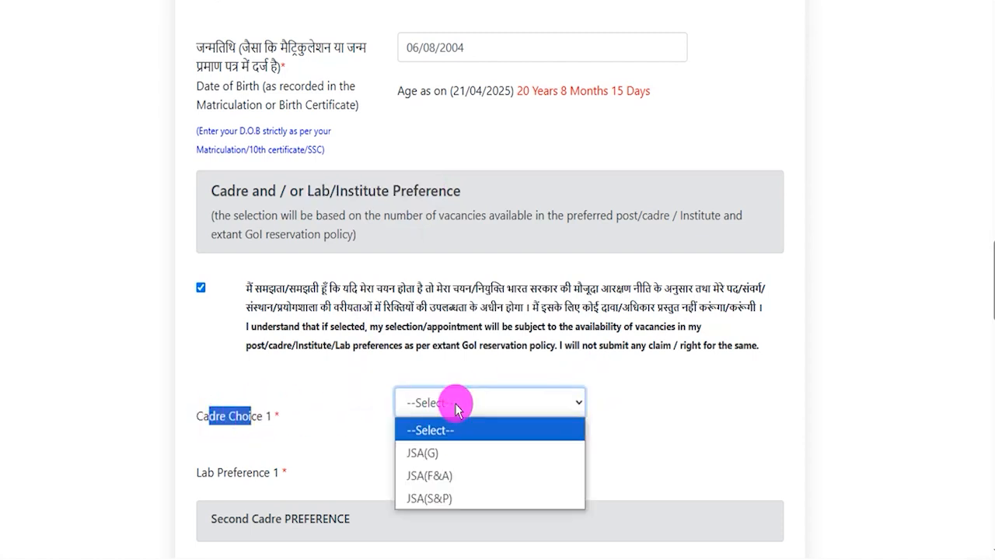
{"action": "left_click", "coordinate": [440, 454]}
{"action": "left_click", "coordinate": [439, 459]}
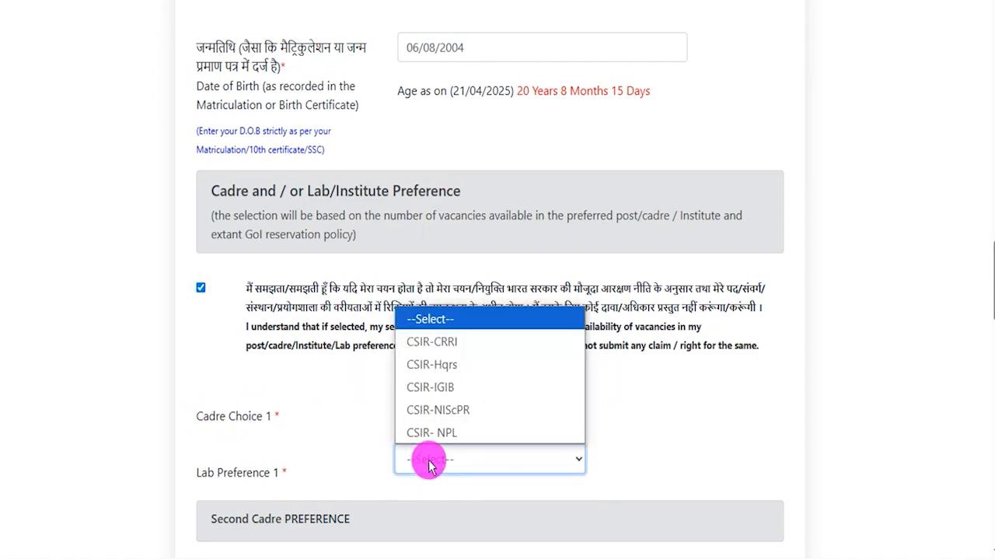
{"action": "left_click", "coordinate": [443, 342]}
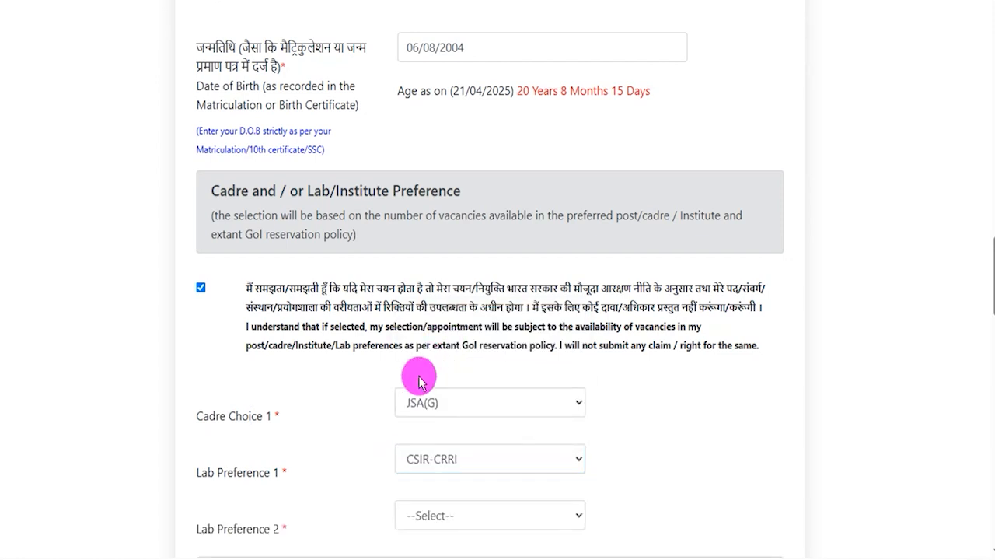
For Cadre Choice 1, set Lab Preference 2 to CSIR-IGIB and Lab Preference 3 to CSIR- NPL.
{"action": "scroll", "coordinate": [644, 432], "scroll_direction": "down", "scroll_amount": 1}
{"action": "scroll", "coordinate": [643, 432], "scroll_direction": "down", "scroll_amount": 3}
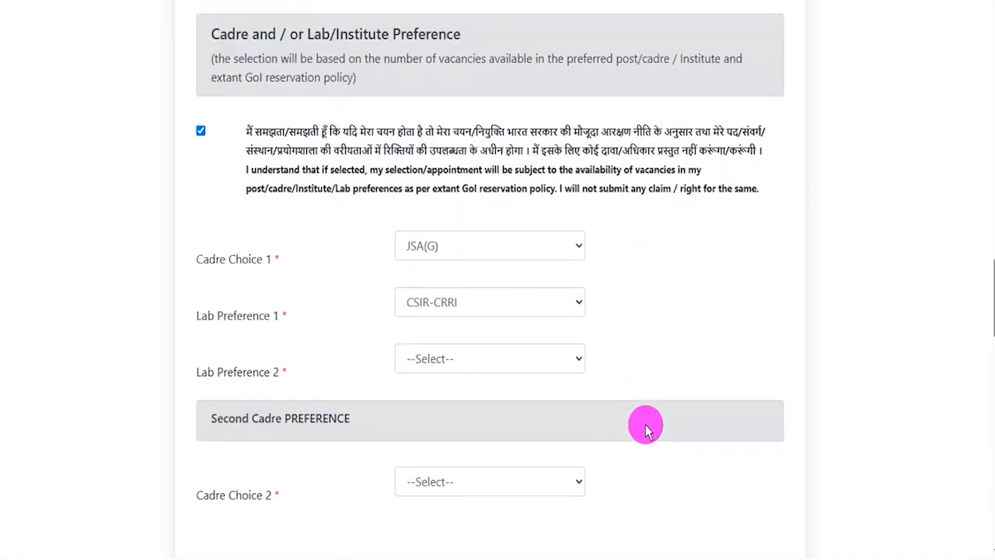
{"action": "left_click", "coordinate": [442, 362]}
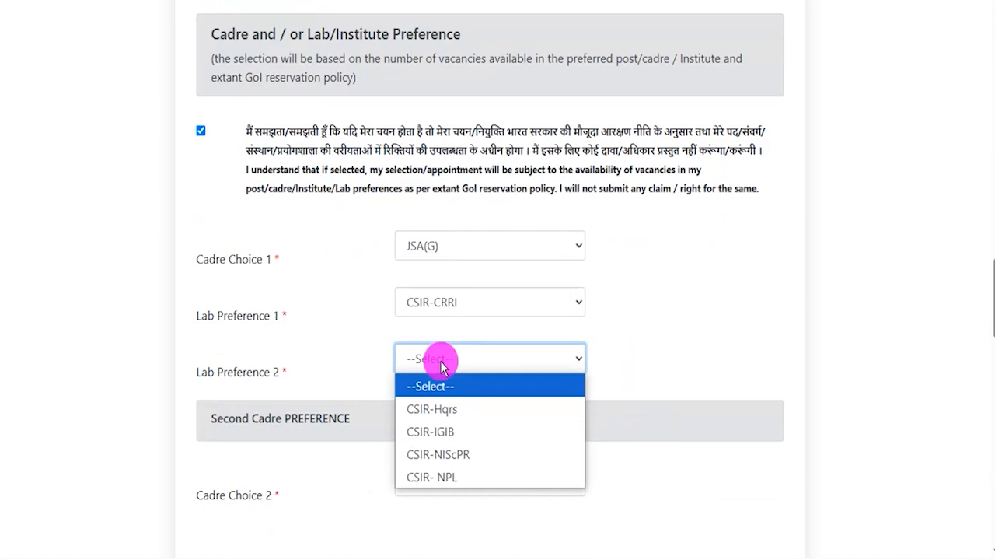
{"action": "left_click", "coordinate": [456, 431]}
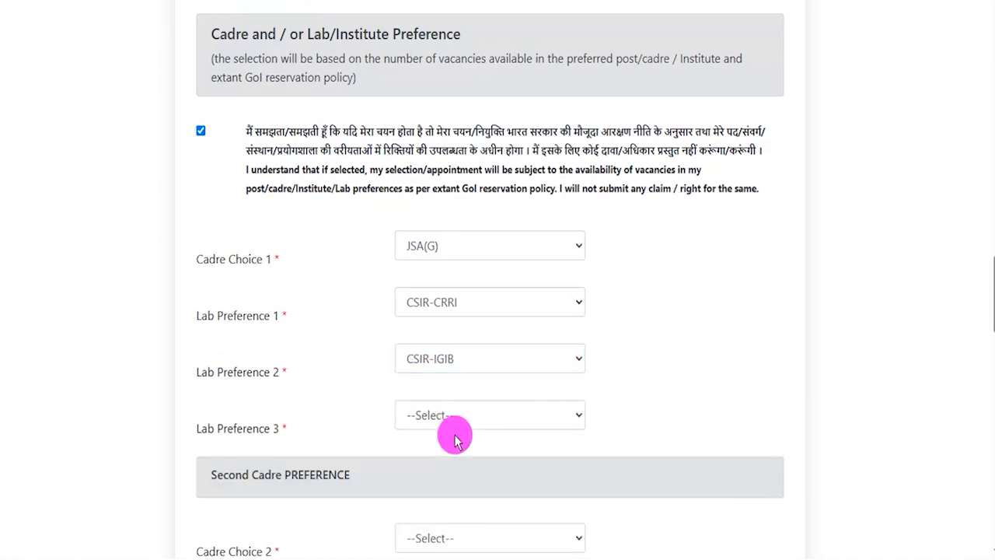
{"action": "left_click", "coordinate": [456, 417]}
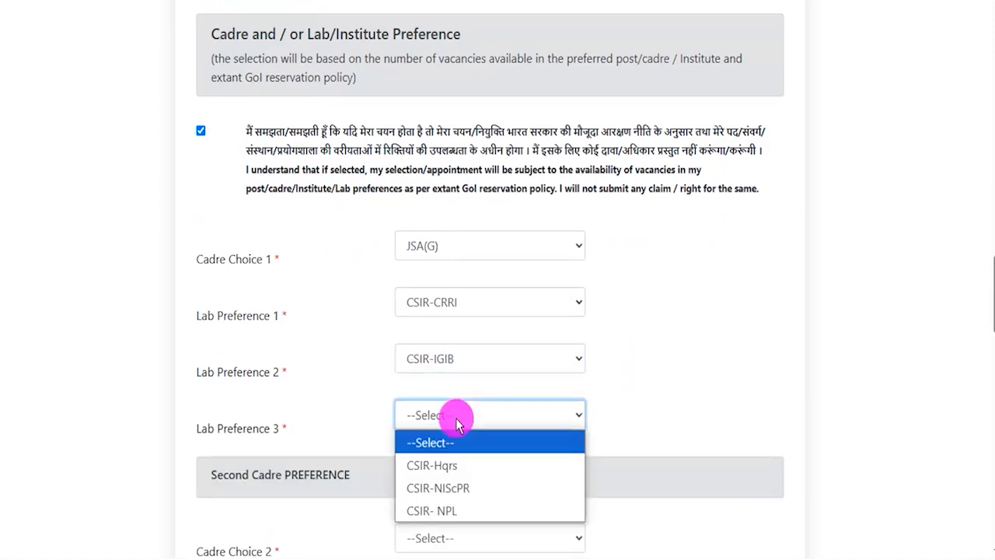
{"action": "left_click", "coordinate": [448, 506]}
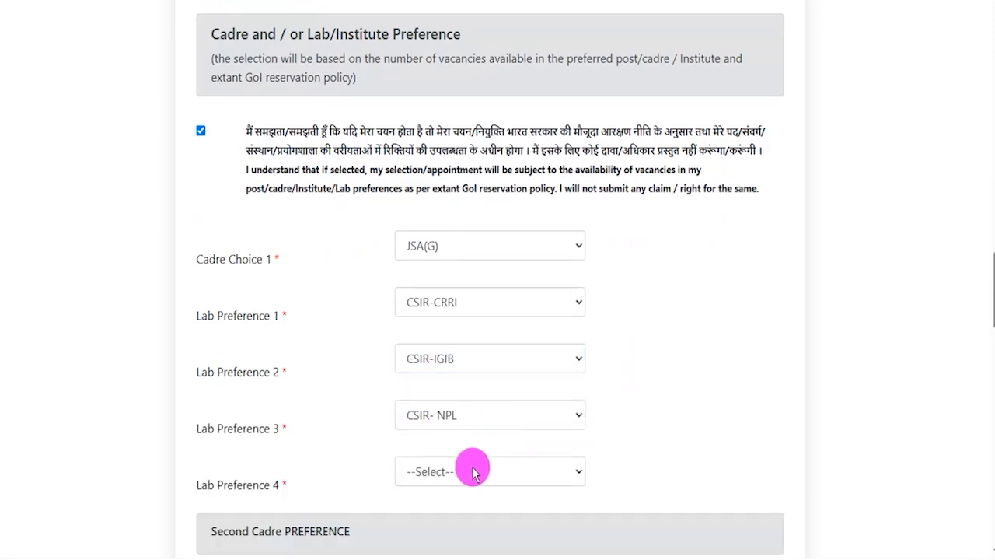
For Cadre Choice 1, set Lab Preference 4 to CSIR-Hqrs and Lab Preference 5 to CSIR-NIScPR.
{"action": "left_click", "coordinate": [471, 467]}
{"action": "left_click", "coordinate": [449, 519]}
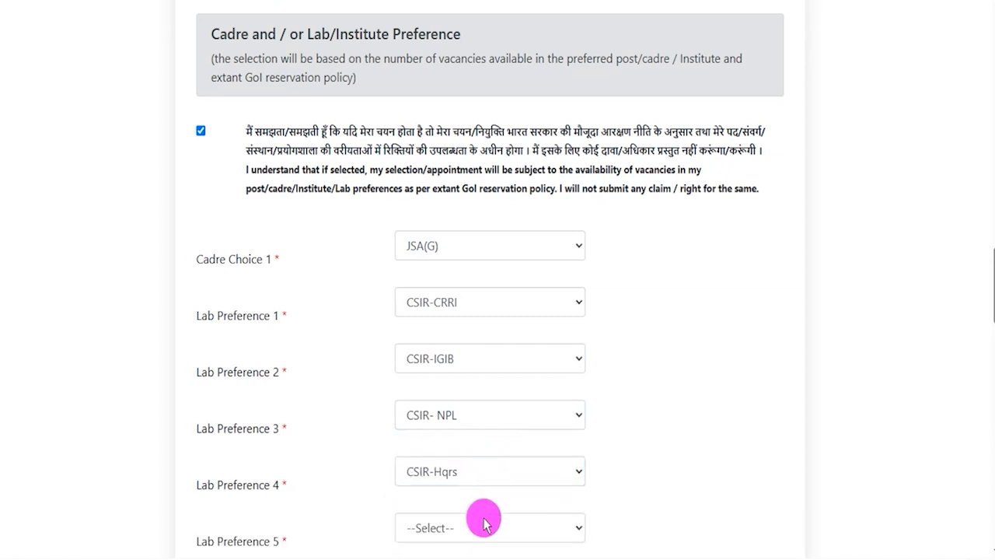
{"action": "left_click", "coordinate": [481, 517]}
{"action": "left_click", "coordinate": [479, 502]}
{"action": "scroll", "coordinate": [606, 480], "scroll_direction": "down", "scroll_amount": 2}
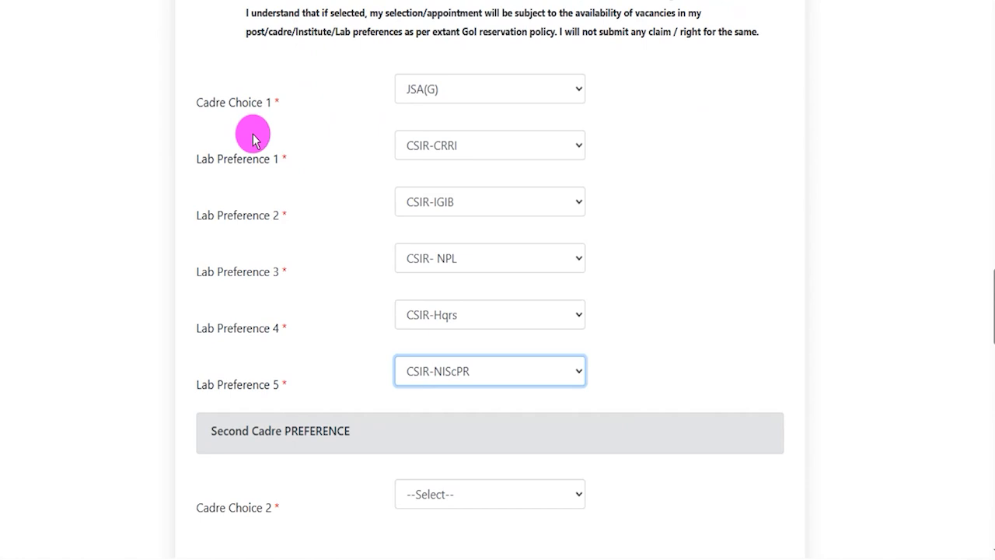
{"action": "left_click_drag", "start_coordinate": [214, 161], "coordinate": [238, 168]}
Set Cadre Choice 2 to JSA(F&A) and its Lab Preference 1 to CSIR-CRRI.
{"action": "scroll", "coordinate": [368, 392], "scroll_direction": "down", "scroll_amount": 2}
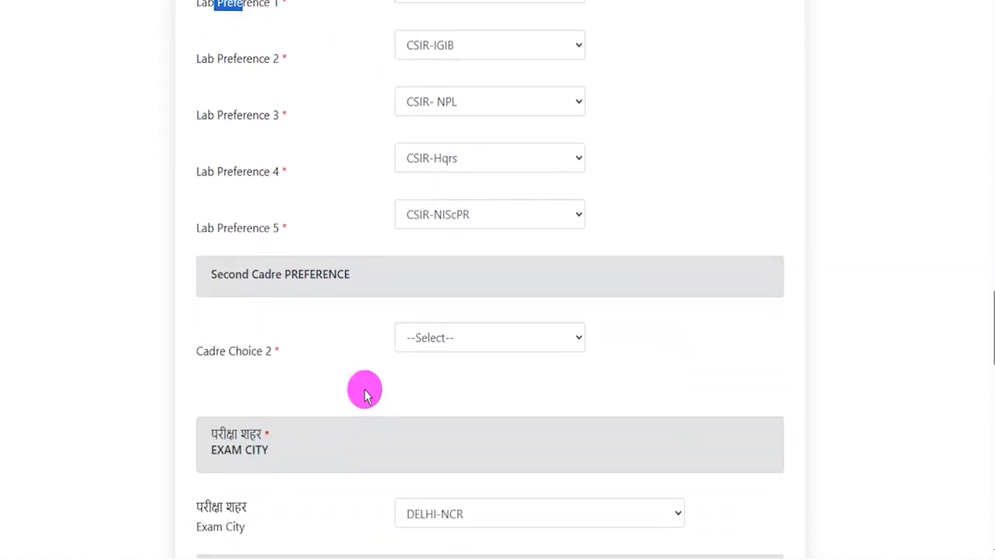
{"action": "left_click", "coordinate": [442, 339]}
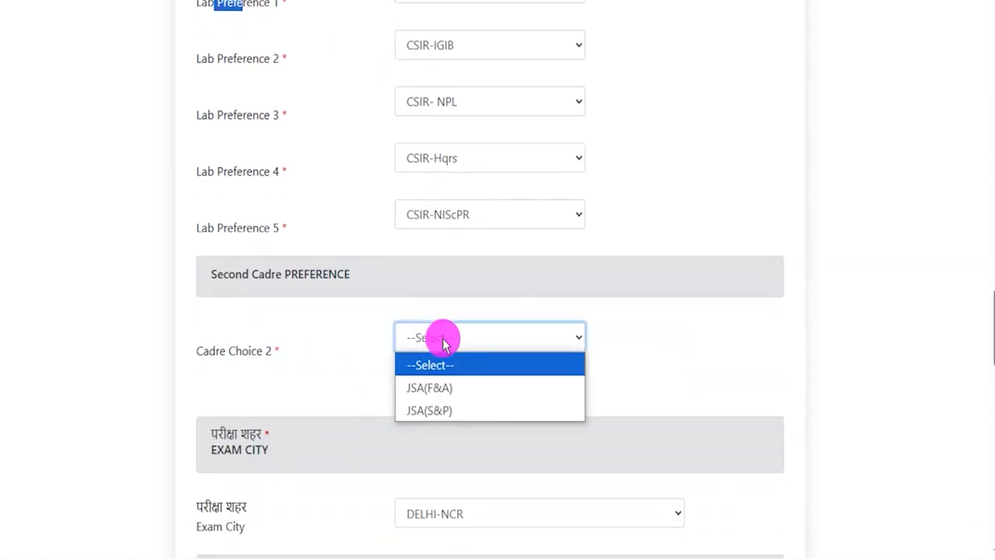
{"action": "left_click", "coordinate": [437, 388]}
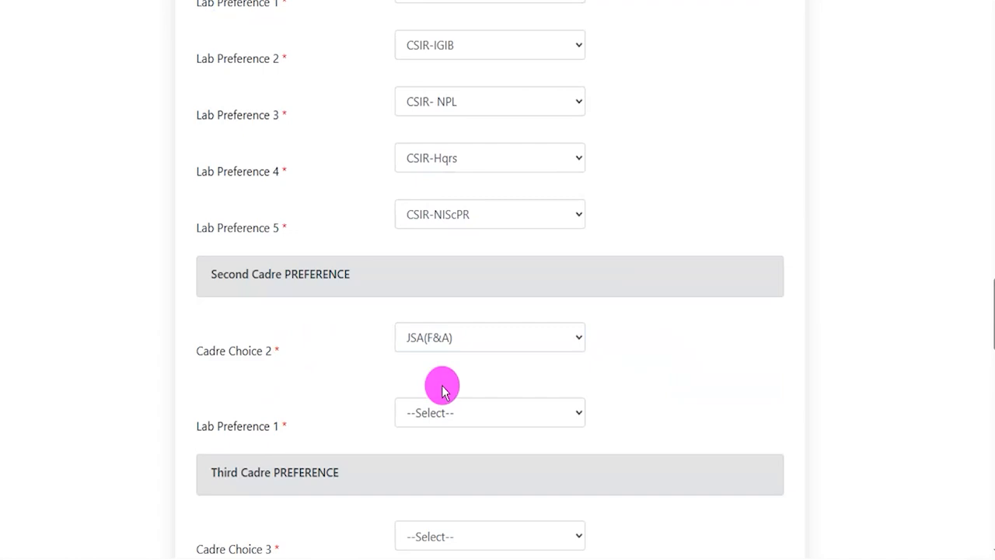
{"action": "left_click", "coordinate": [429, 419]}
{"action": "left_click", "coordinate": [433, 462]}
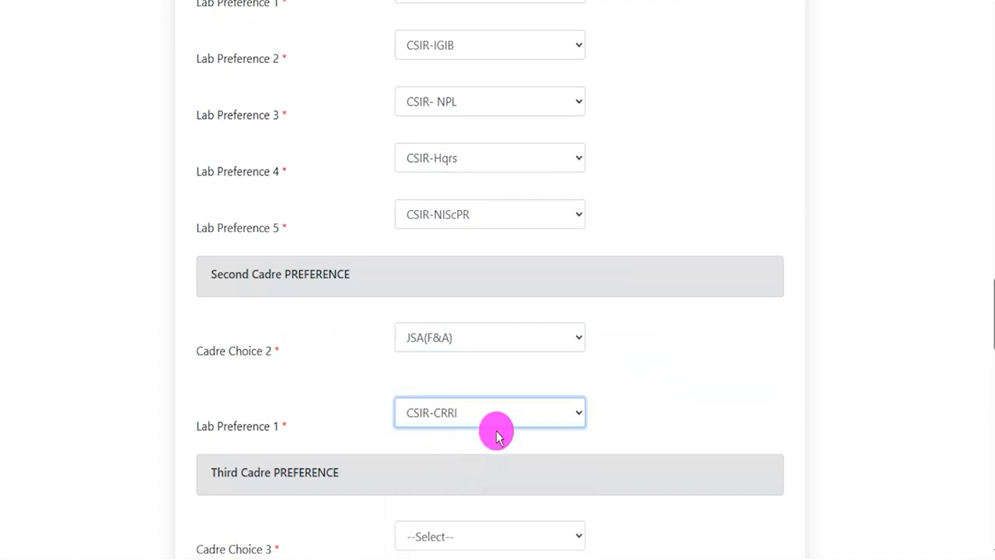
Set Cadre Choice 2's Lab Preferences 2 to 5 to CSIR- NPL, CSIR-IGIB, CSIR-Hqrs and CSIR-NIScPR, and Cadre Choice 3 to JSA(S&P).
{"action": "scroll", "coordinate": [500, 435], "scroll_direction": "down", "scroll_amount": 1}
{"action": "scroll", "coordinate": [489, 388], "scroll_direction": "down", "scroll_amount": 2}
{"action": "left_click", "coordinate": [479, 315]}
{"action": "left_click", "coordinate": [469, 384]}
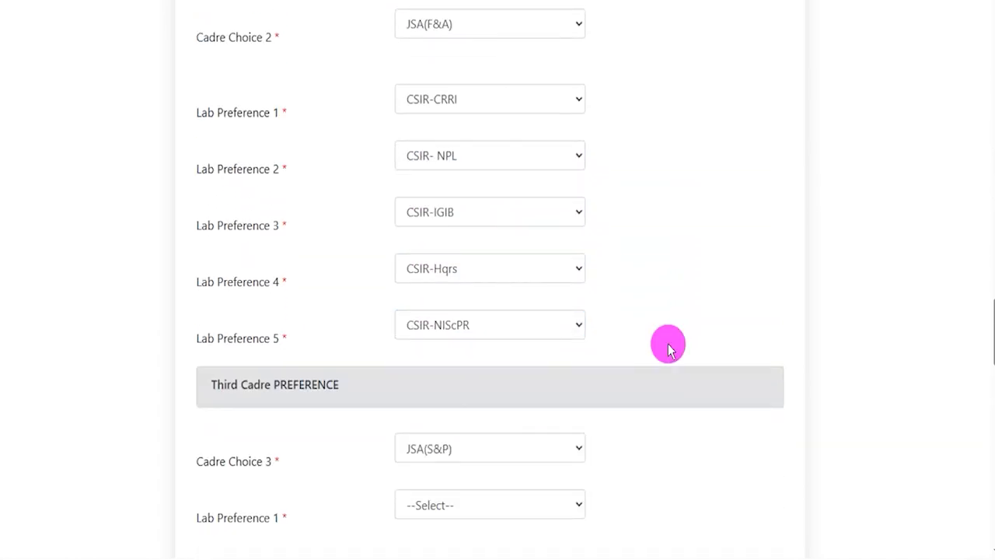
Set the exam city to DELHI-NCR.
{"action": "scroll", "coordinate": [668, 346], "scroll_direction": "down", "scroll_amount": 2}
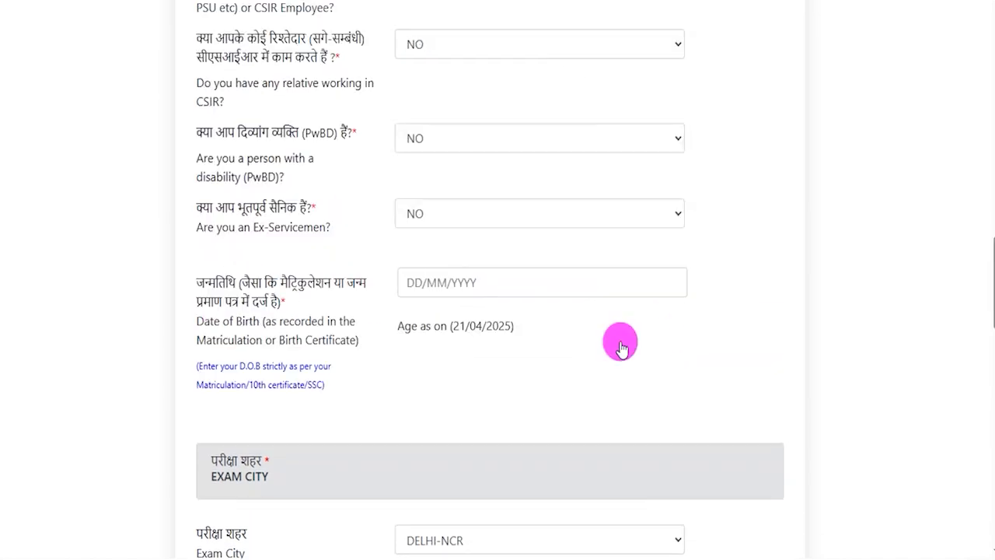
{"action": "scroll", "coordinate": [619, 345], "scroll_direction": "down", "scroll_amount": 4}
{"action": "left_click", "coordinate": [518, 232]}
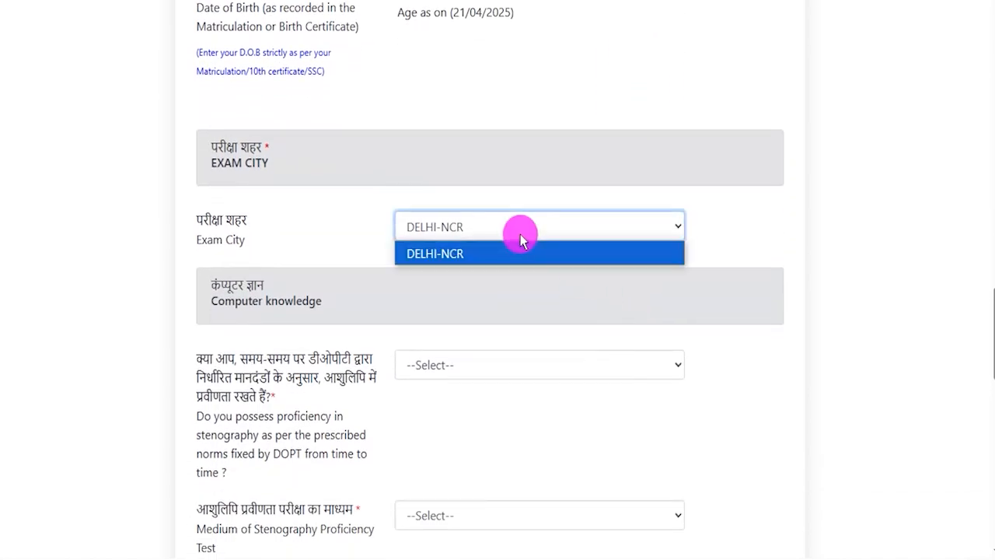
{"action": "left_click", "coordinate": [456, 255]}
In the computer knowledge section, answer YES to the stenography proficiency question.
{"action": "scroll", "coordinate": [451, 300], "scroll_direction": "down", "scroll_amount": 2}
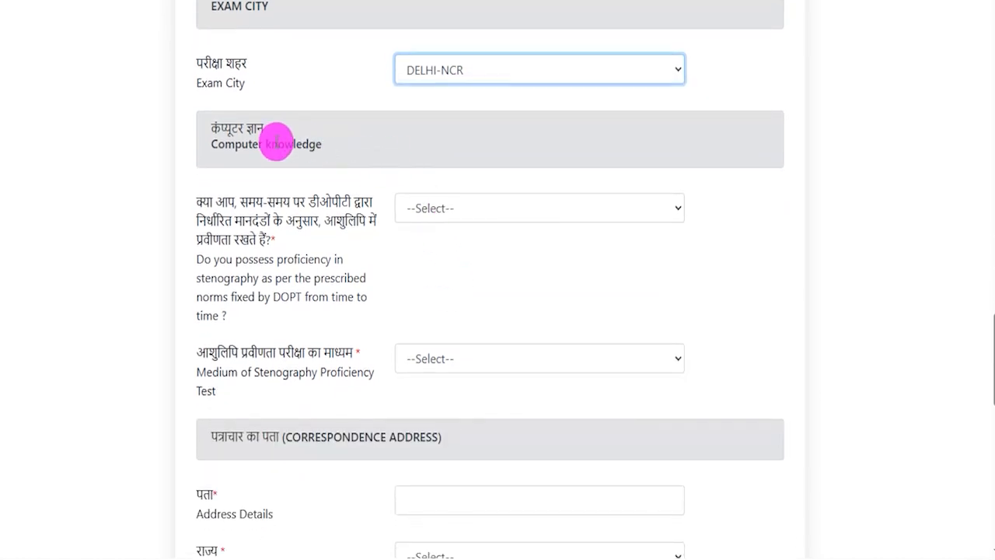
{"action": "left_click_drag", "start_coordinate": [235, 143], "coordinate": [287, 142]}
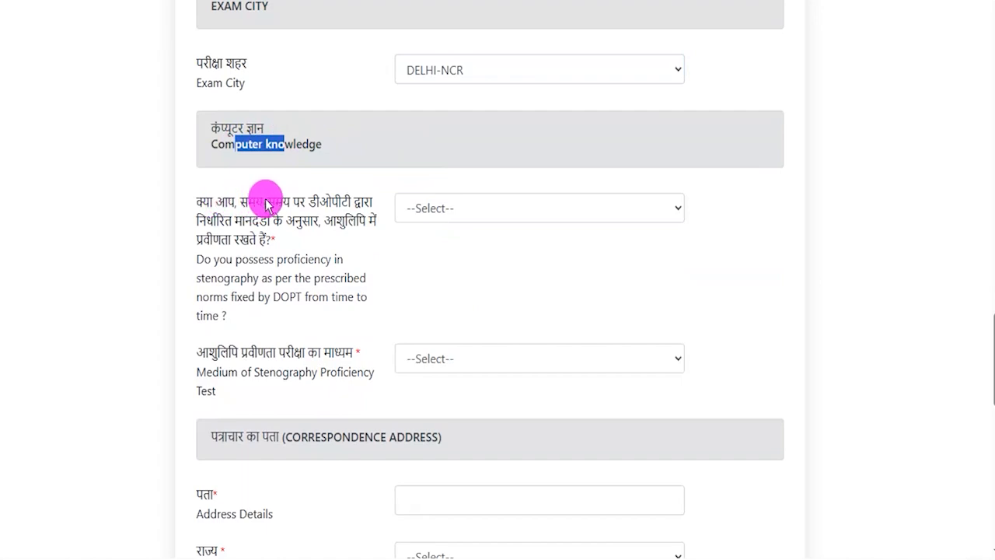
{"action": "left_click_drag", "start_coordinate": [220, 221], "coordinate": [239, 237]}
{"action": "left_click", "coordinate": [409, 210]}
{"action": "left_click", "coordinate": [425, 261]}
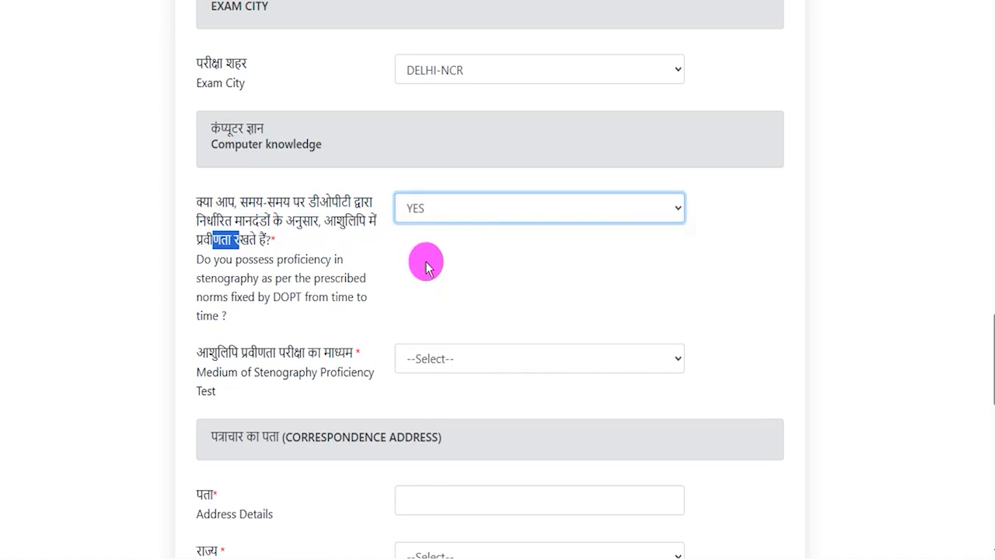
Try NO for the stenography proficiency question and set the answer back to YES.
{"action": "left_click", "coordinate": [422, 258]}
{"action": "left_click", "coordinate": [437, 211]}
{"action": "left_click", "coordinate": [419, 281]}
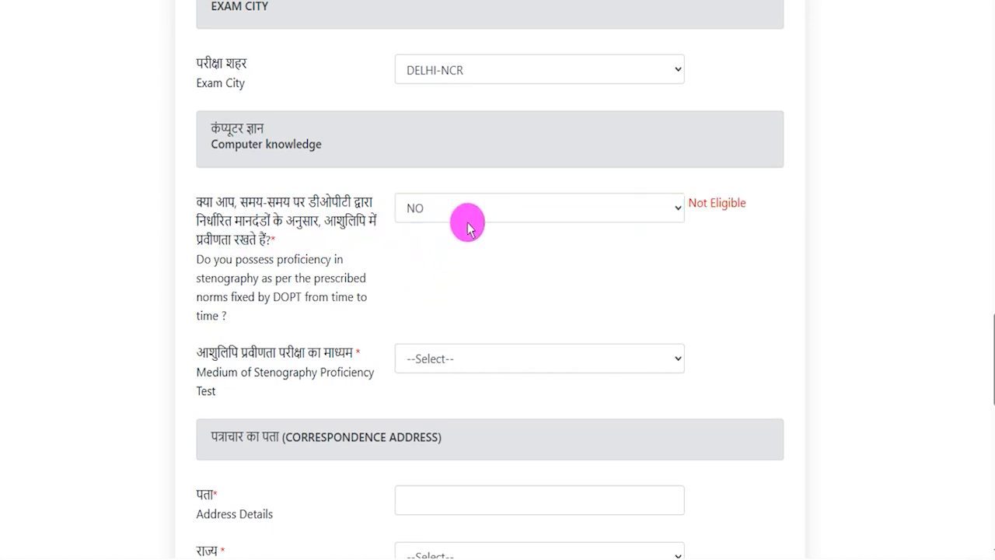
{"action": "left_click", "coordinate": [467, 223]}
{"action": "left_click", "coordinate": [422, 257]}
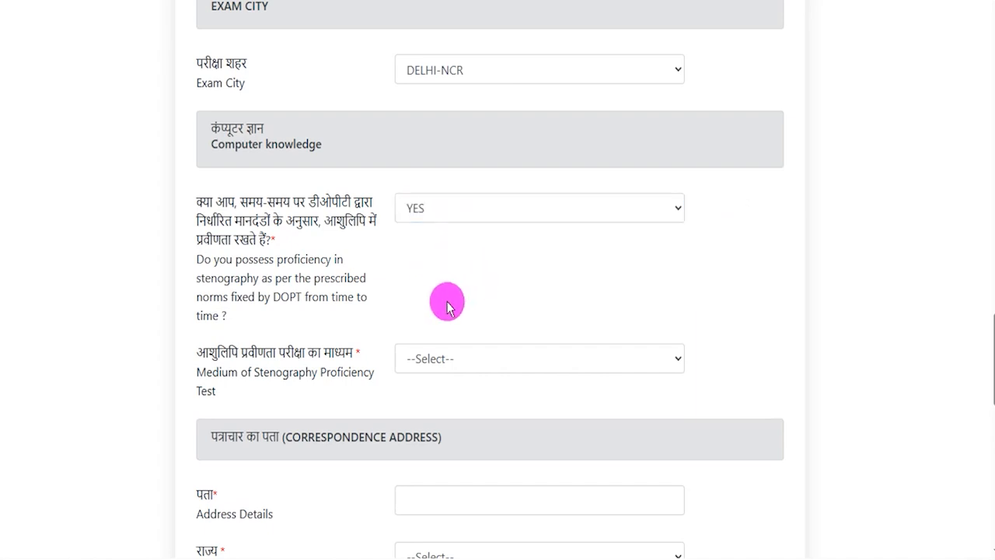
Set the medium of the stenography proficiency test to Hindi.
{"action": "left_click_drag", "start_coordinate": [203, 353], "coordinate": [342, 361]}
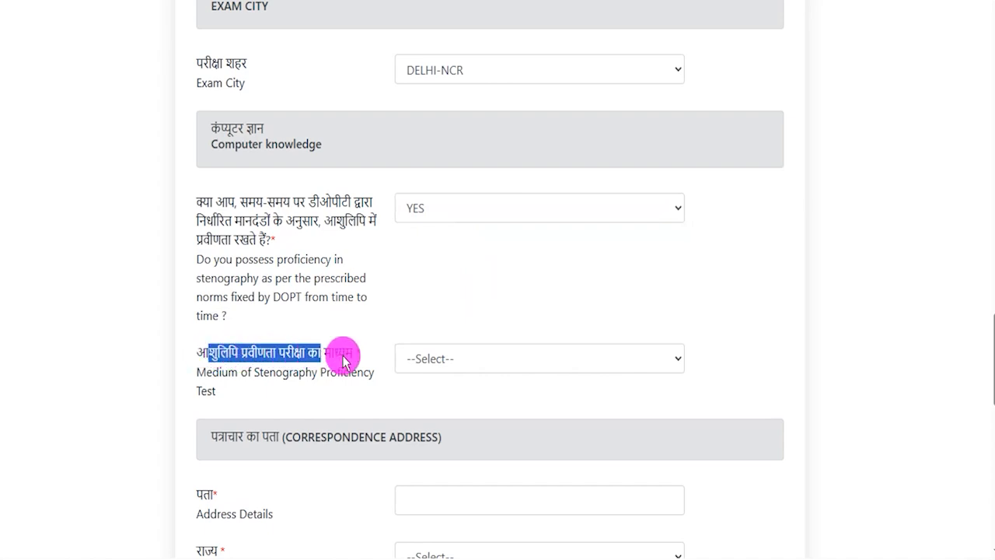
{"action": "left_click", "coordinate": [461, 358]}
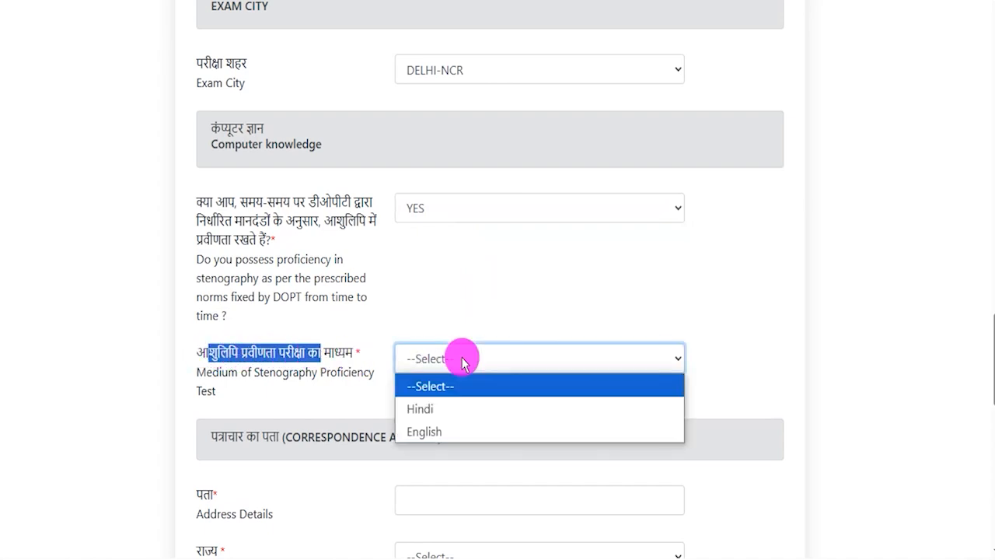
{"action": "left_click", "coordinate": [450, 408]}
{"action": "left_click", "coordinate": [775, 378]}
Examine the correspondence and permanent address fields and mark the permanent address as the same as the correspondence address.
{"action": "scroll", "coordinate": [772, 368], "scroll_direction": "down", "scroll_amount": 4}
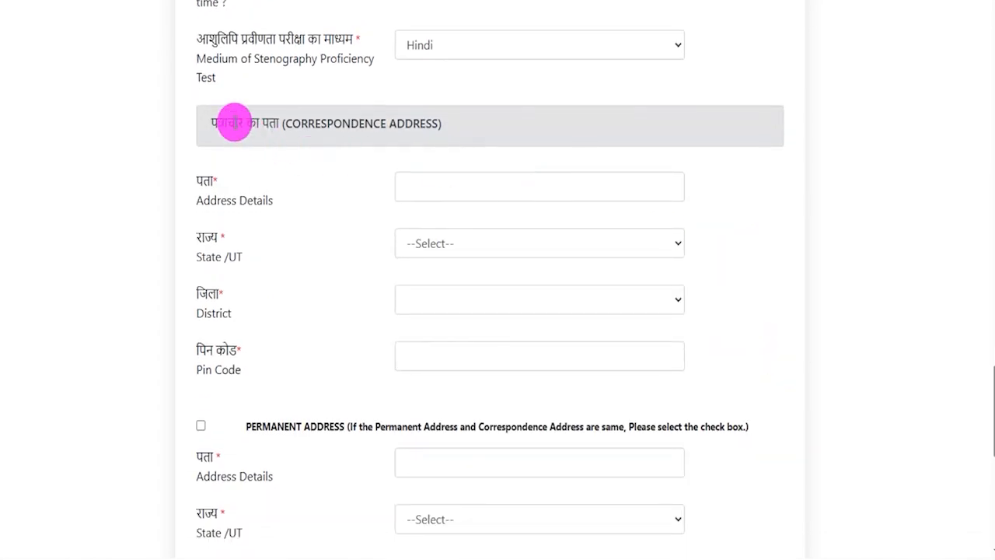
{"action": "left_click_drag", "start_coordinate": [233, 122], "coordinate": [375, 125]}
{"action": "scroll", "coordinate": [311, 326], "scroll_direction": "down", "scroll_amount": 1}
{"action": "left_click_drag", "start_coordinate": [261, 347], "coordinate": [330, 349]}
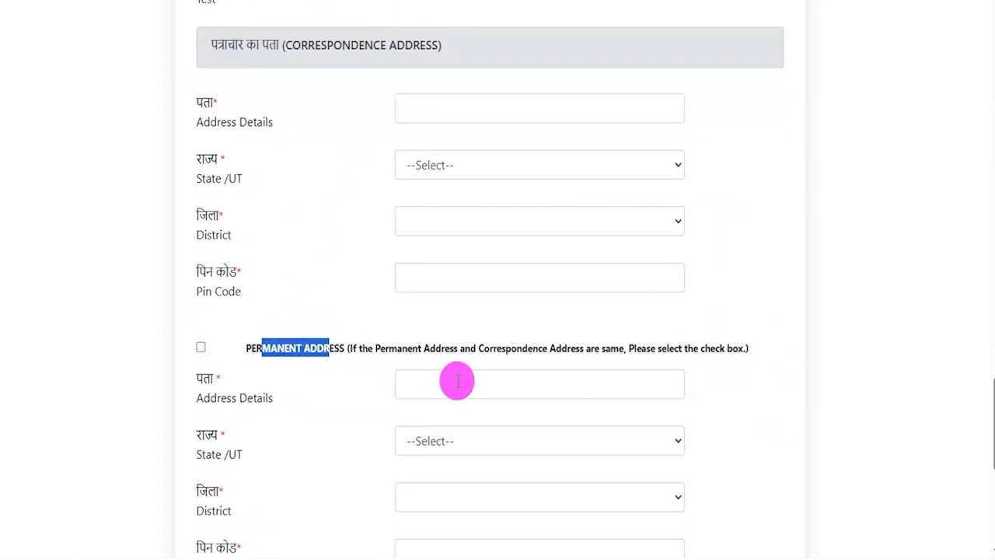
{"action": "left_click_drag", "start_coordinate": [268, 348], "coordinate": [316, 348]}
{"action": "left_click_drag", "start_coordinate": [313, 44], "coordinate": [398, 61]}
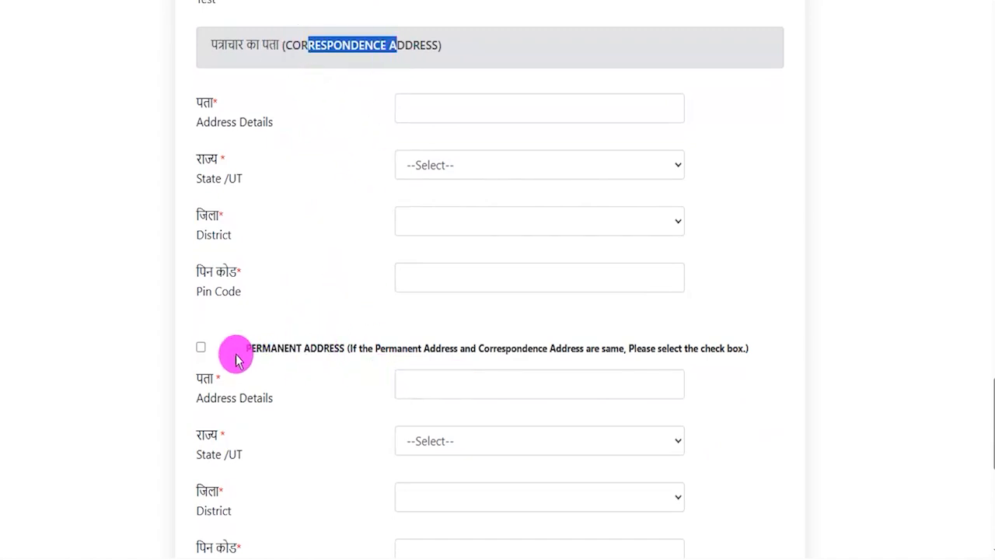
{"action": "left_click", "coordinate": [203, 351]}
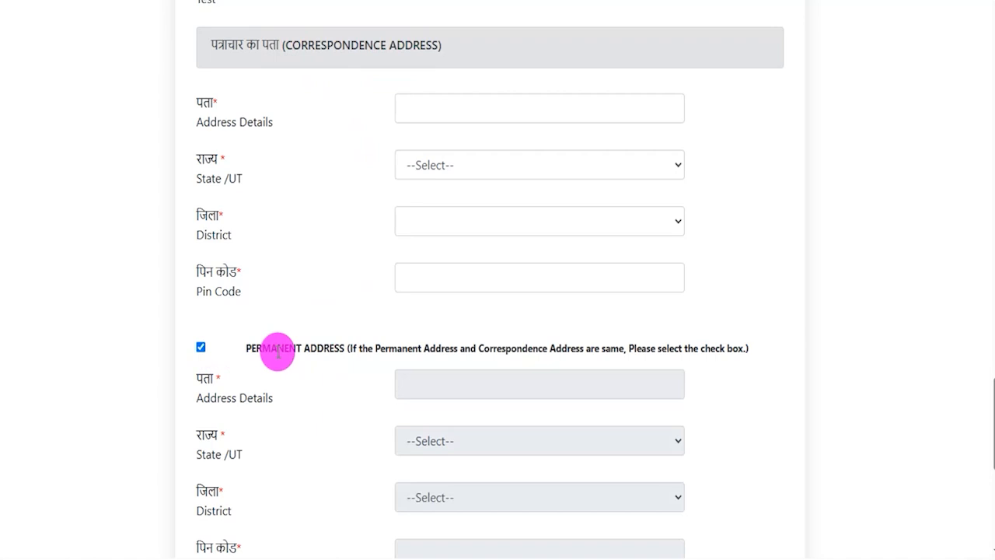
{"action": "left_click_drag", "start_coordinate": [266, 346], "coordinate": [402, 302]}
{"action": "left_click_drag", "start_coordinate": [316, 44], "coordinate": [393, 44]}
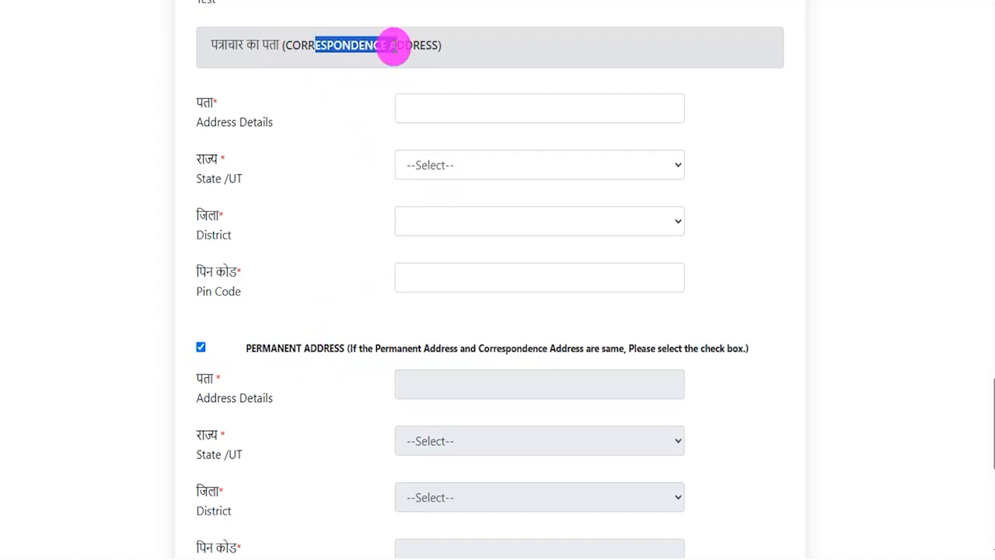
Accept the declaration below the captcha and submit the registration form.
{"action": "scroll", "coordinate": [382, 303], "scroll_direction": "down", "scroll_amount": 3}
{"action": "scroll", "coordinate": [382, 305], "scroll_direction": "down", "scroll_amount": 3}
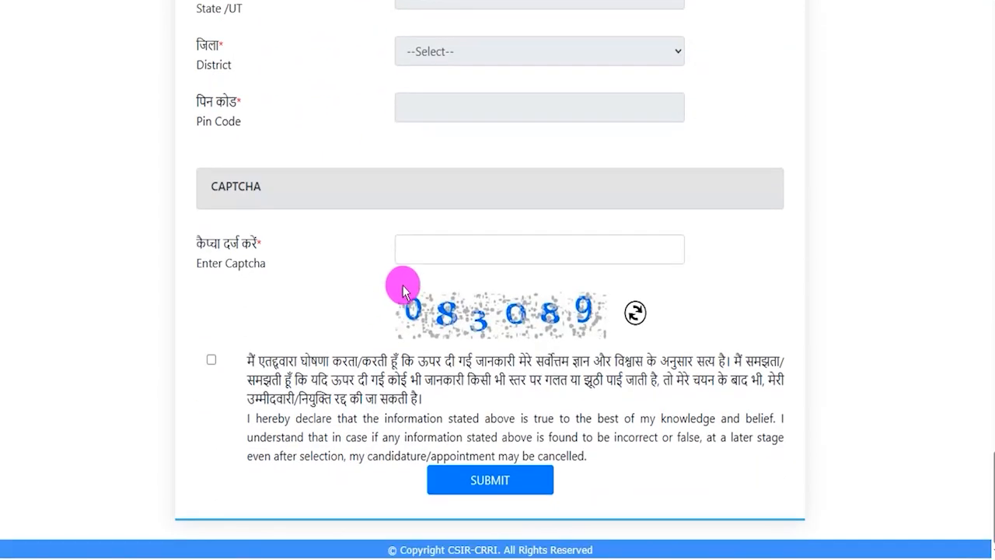
{"action": "left_click_drag", "start_coordinate": [468, 336], "coordinate": [517, 336]}
{"action": "left_click_drag", "start_coordinate": [533, 256], "coordinate": [651, 207]}
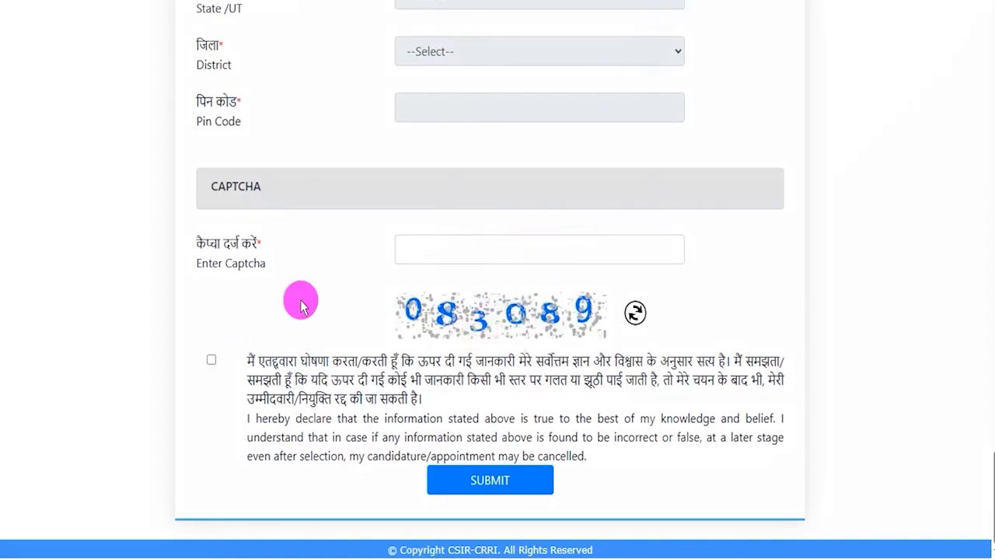
{"action": "left_click", "coordinate": [211, 359]}
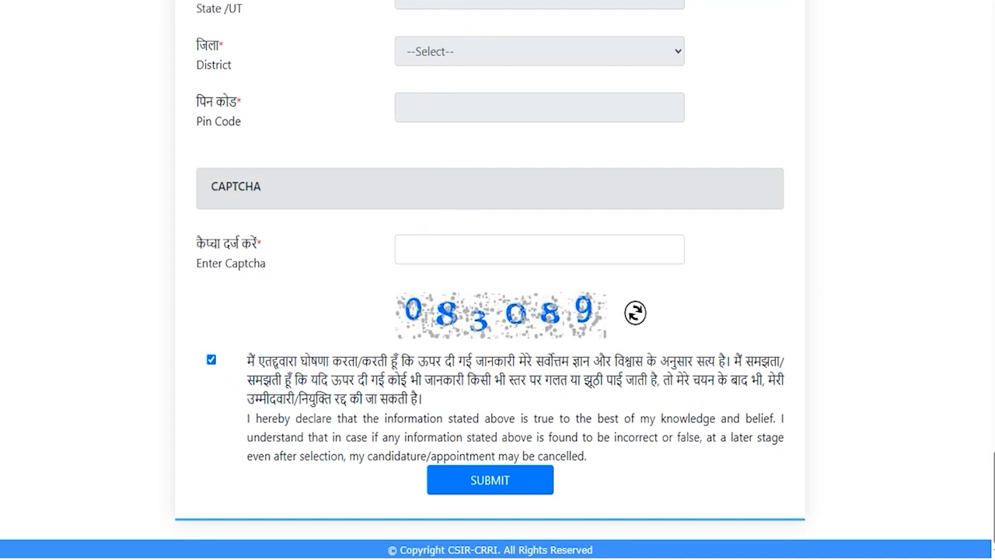
{"action": "left_click", "coordinate": [524, 474]}
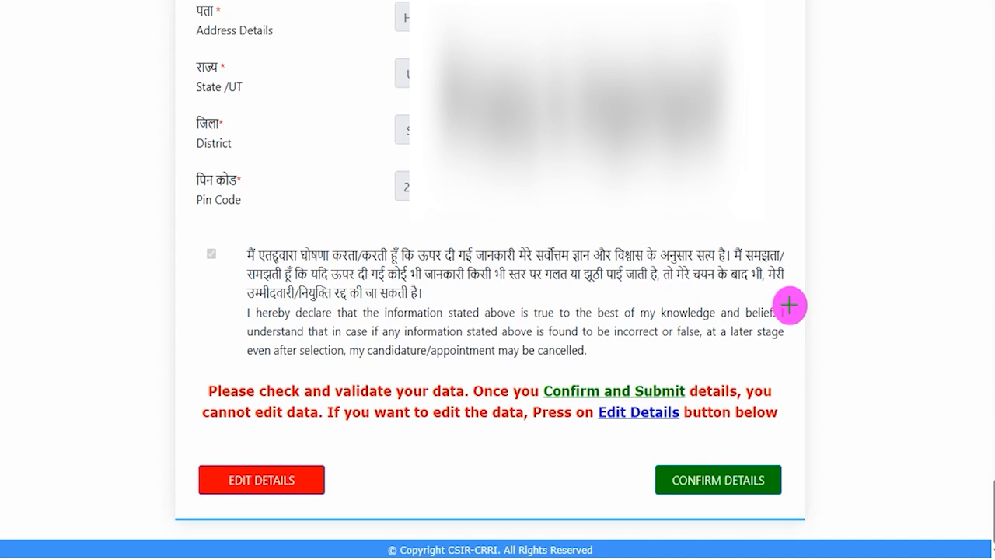
Confirm the submitted registration details and open the application form at its educational details section.
{"action": "mouse_move", "coordinate": [189, 443]}
{"action": "left_mouse_down"}
{"action": "mouse_move", "coordinate": [309, 480]}
{"action": "mouse_move", "coordinate": [332, 506]}
{"action": "left_mouse_up"}
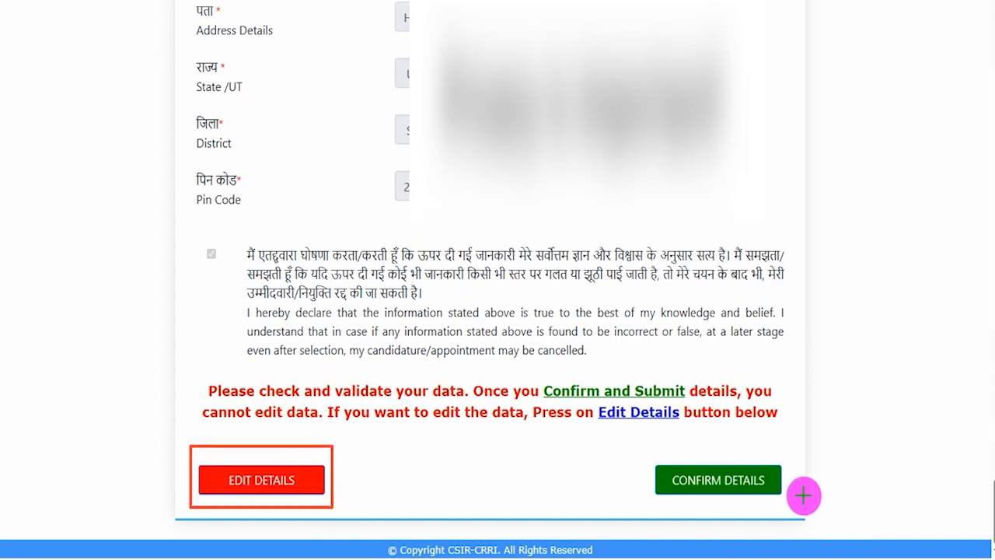
{"action": "mouse_move", "coordinate": [635, 444]}
{"action": "left_mouse_down"}
{"action": "mouse_move", "coordinate": [784, 484]}
{"action": "mouse_move", "coordinate": [796, 506]}
{"action": "left_mouse_up"}
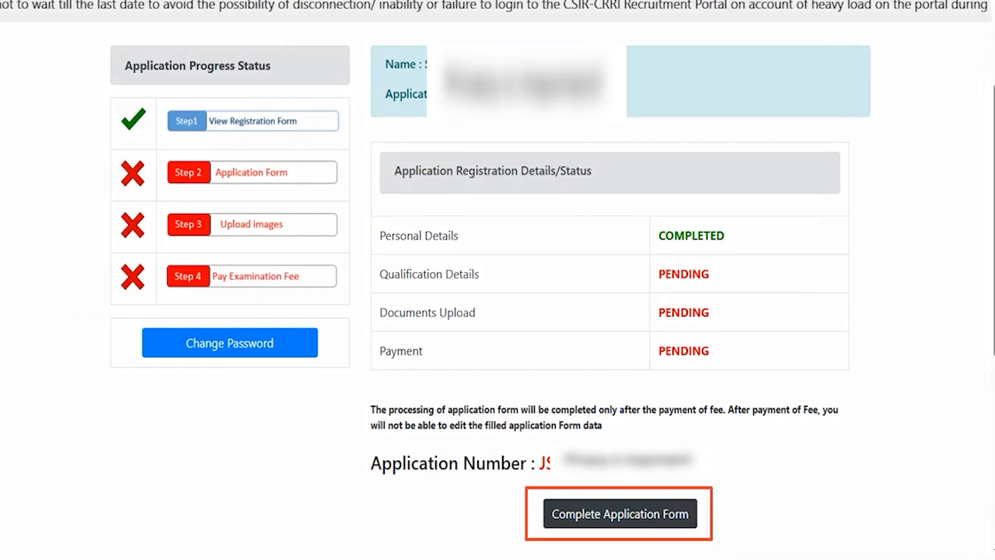
{"action": "left_click", "coordinate": [583, 517]}
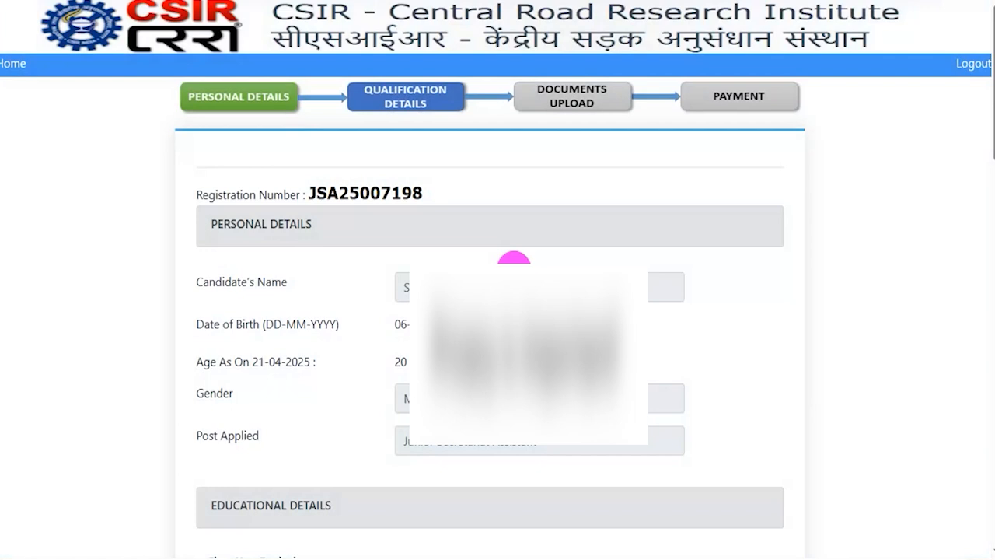
{"action": "left_click", "coordinate": [762, 440]}
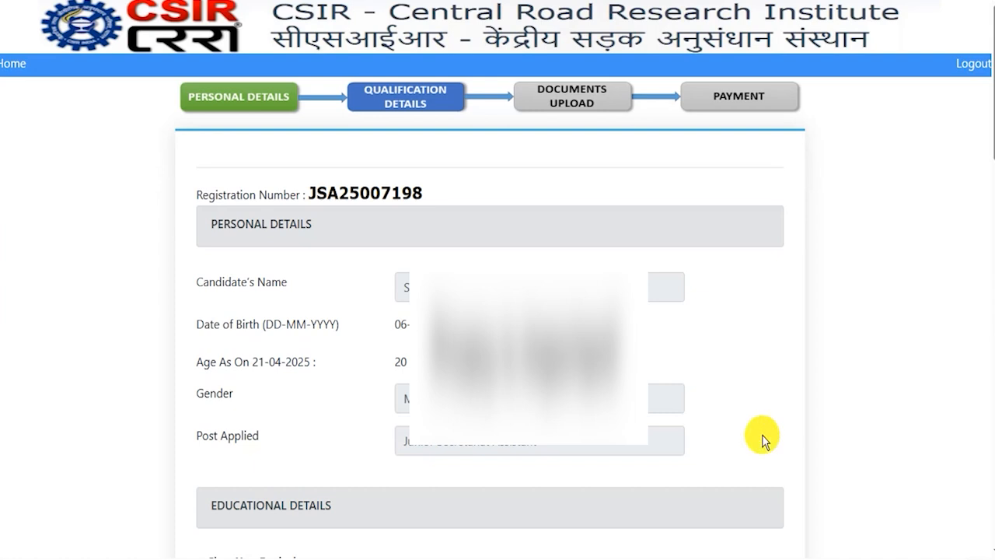
{"action": "scroll", "coordinate": [335, 40], "scroll_direction": "down", "scroll_amount": 6}
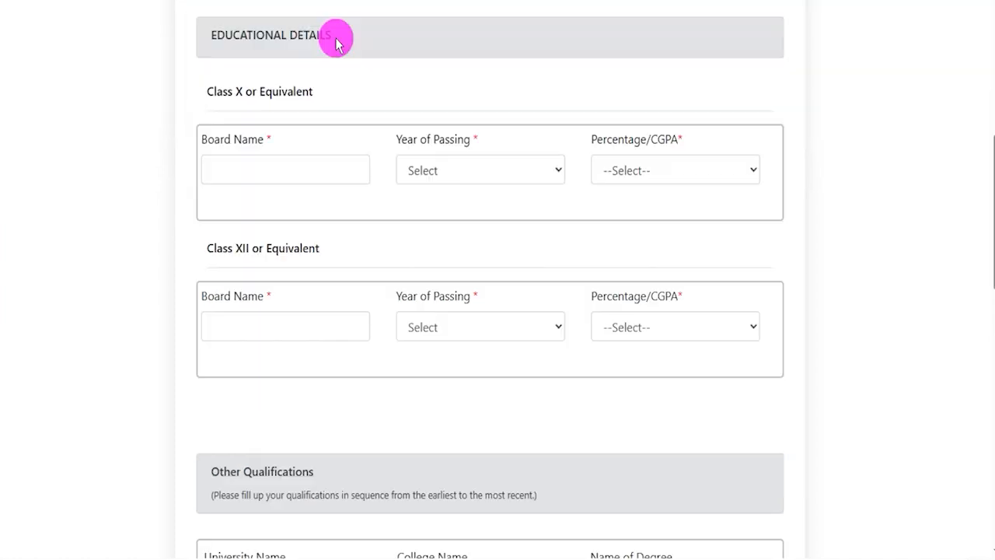
Switch to the vacancy advertisement PDF and examine the essential qualifications for Junior Secretariat Assistant and Junior Stenographer.
{"action": "left_click_drag", "start_coordinate": [207, 34], "coordinate": [327, 34]}
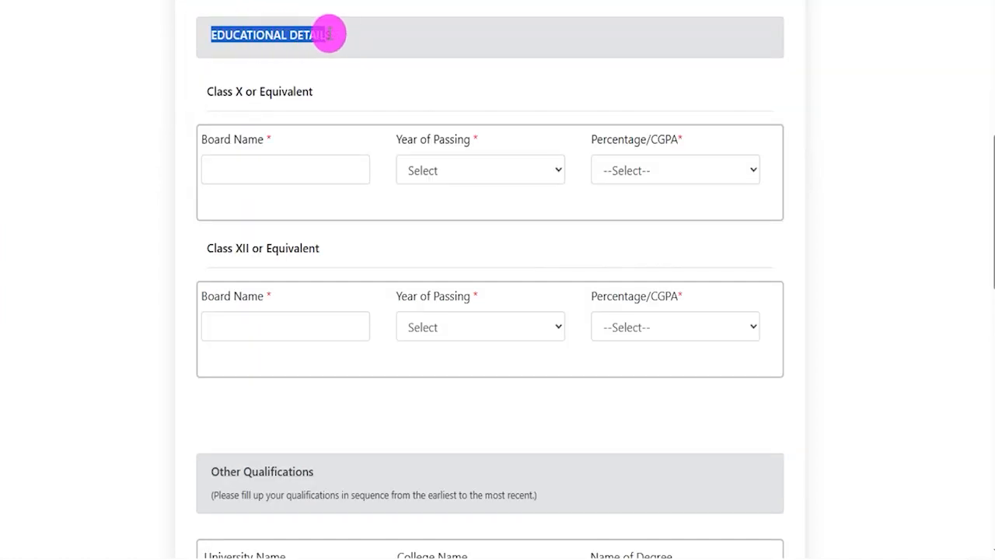
{"action": "left_click", "coordinate": [217, 2]}
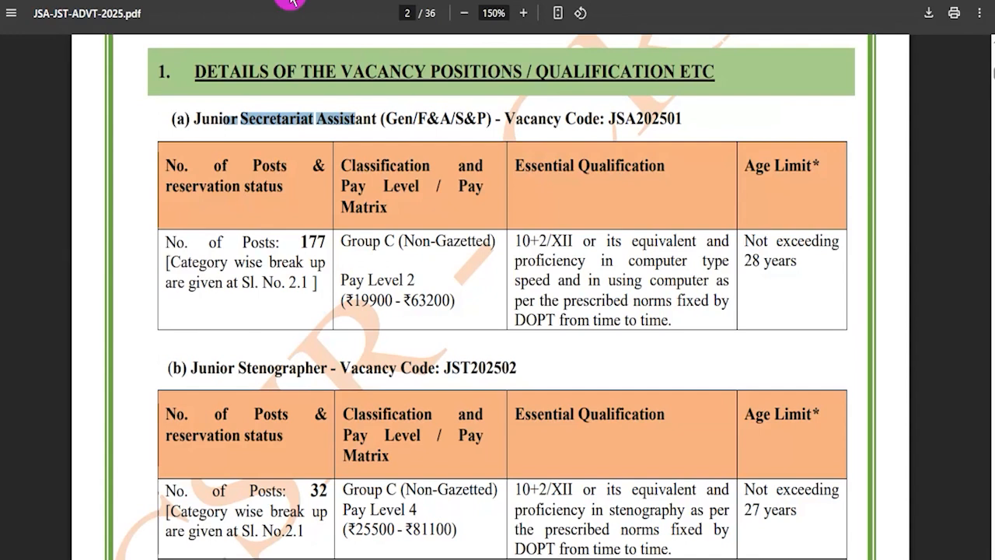
{"action": "left_click_drag", "start_coordinate": [199, 117], "coordinate": [372, 105]}
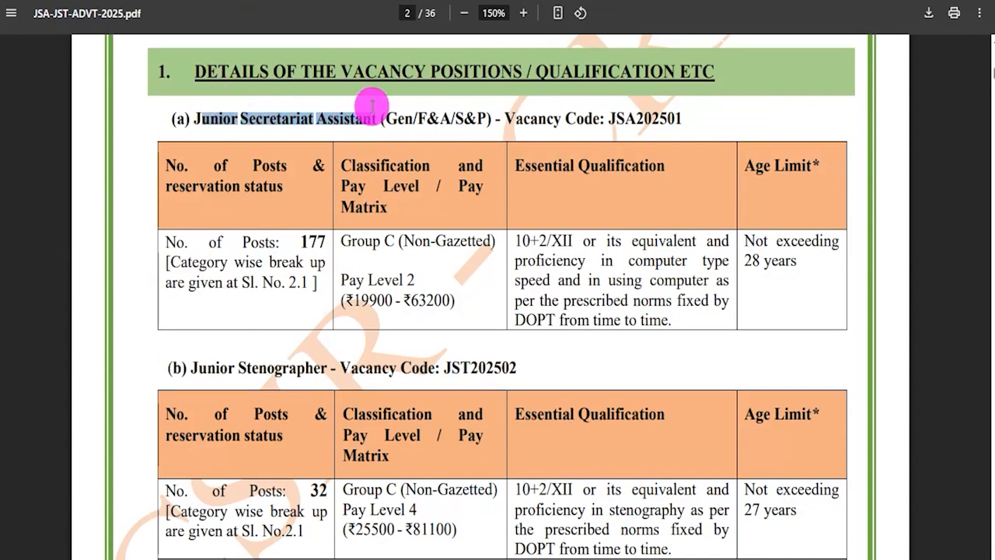
{"action": "left_click_drag", "start_coordinate": [516, 240], "coordinate": [666, 262]}
{"action": "left_click_drag", "start_coordinate": [544, 262], "coordinate": [558, 278]}
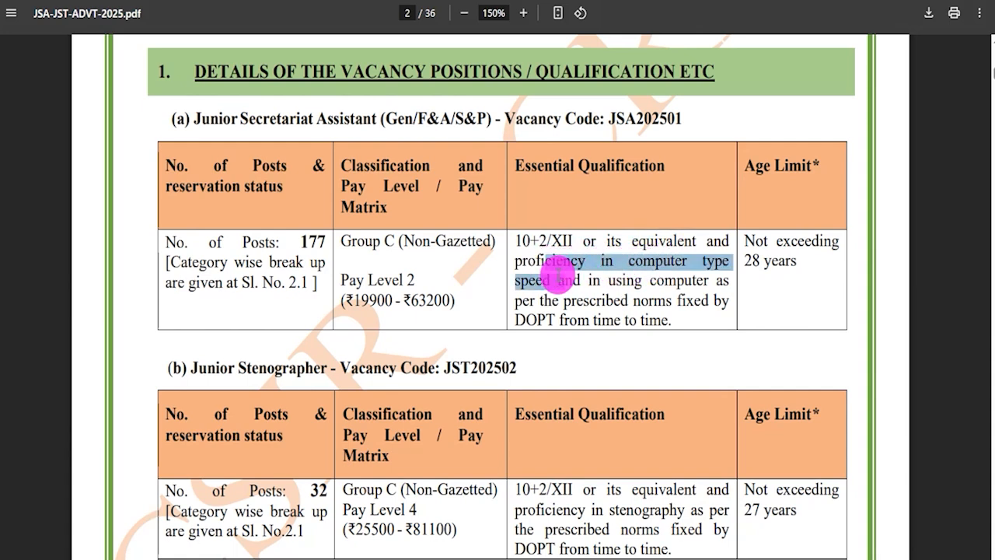
{"action": "left_click", "coordinate": [659, 280]}
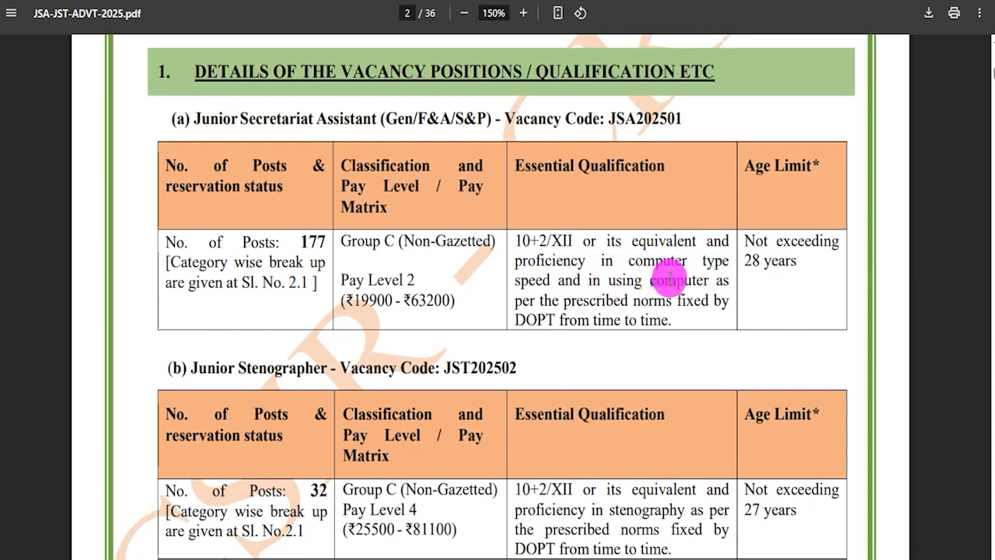
{"action": "left_click_drag", "start_coordinate": [644, 291], "coordinate": [650, 319]}
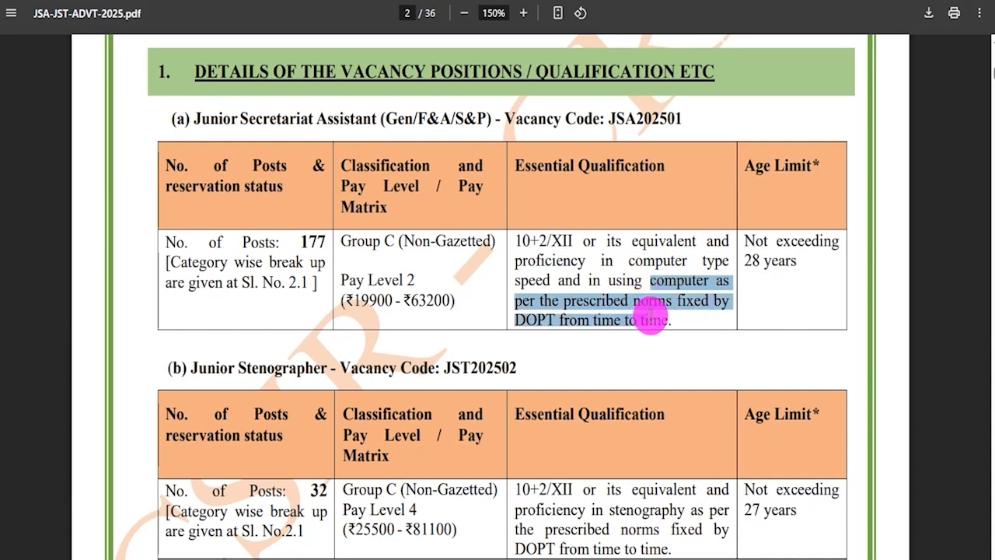
{"action": "left_click_drag", "start_coordinate": [210, 359], "coordinate": [298, 354]}
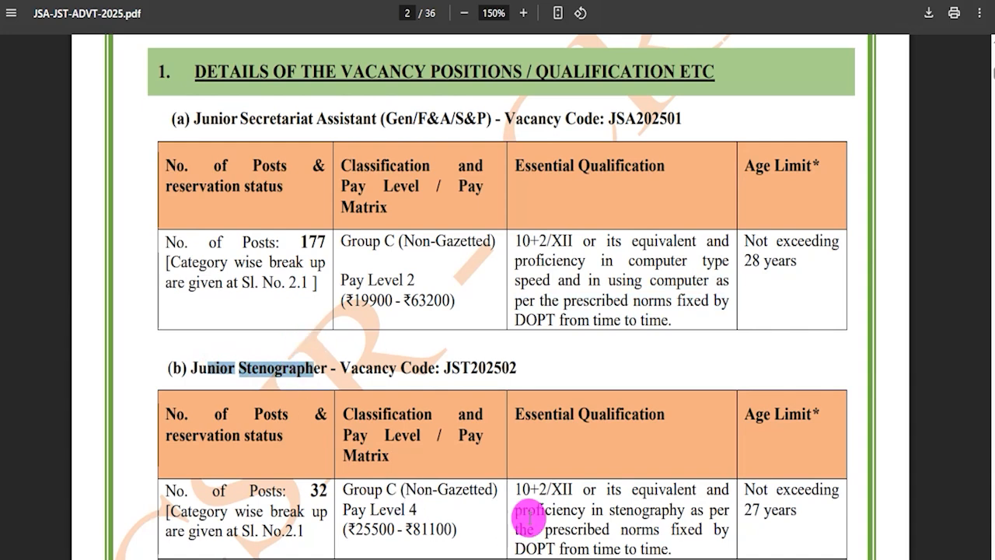
{"action": "left_click_drag", "start_coordinate": [519, 490], "coordinate": [673, 487]}
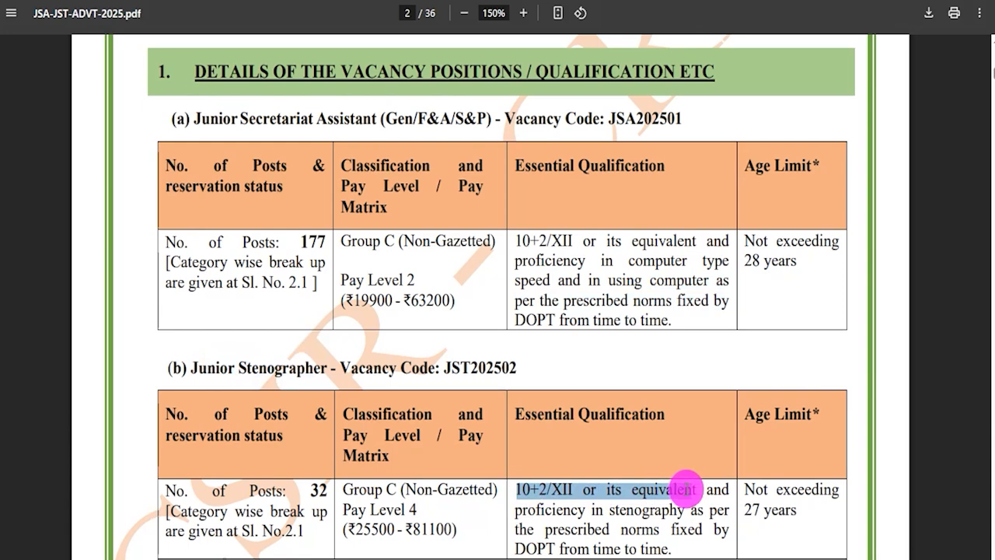
{"action": "left_click_drag", "start_coordinate": [614, 511], "coordinate": [669, 509]}
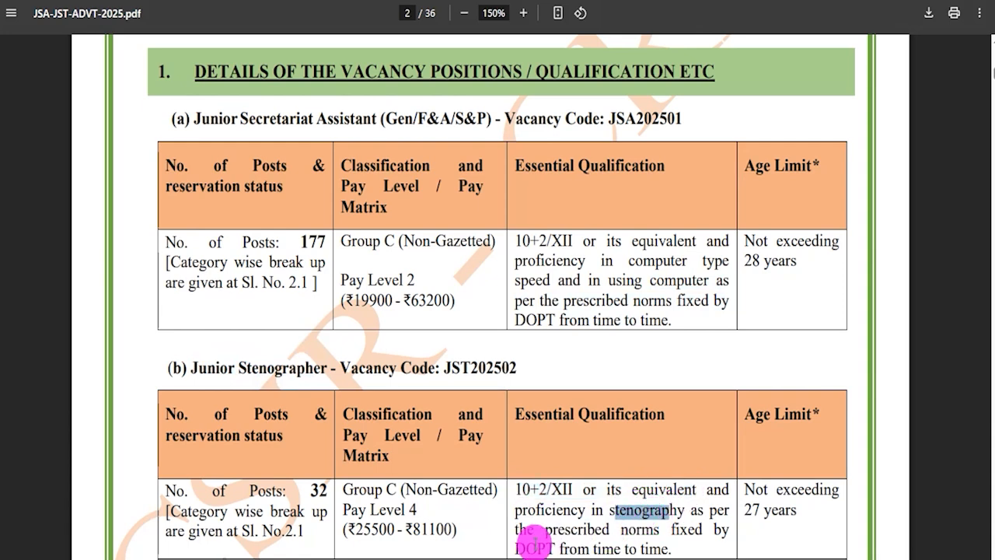
{"action": "left_click", "coordinate": [531, 545]}
{"action": "left_click_drag", "start_coordinate": [530, 545], "coordinate": [555, 547]}
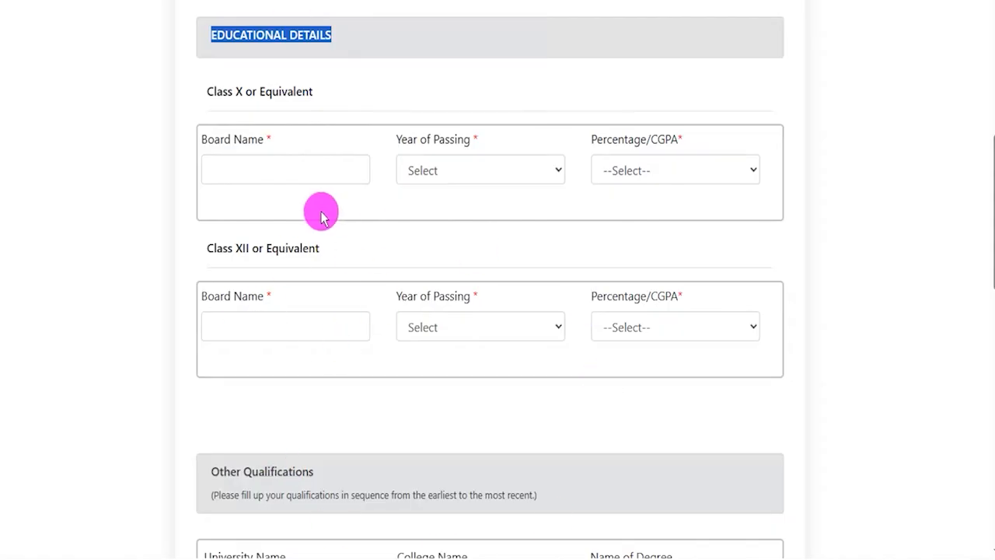
Return to the application form's educational details and set the Class X year of passing to 2017.
{"action": "left_click", "coordinate": [280, 173]}
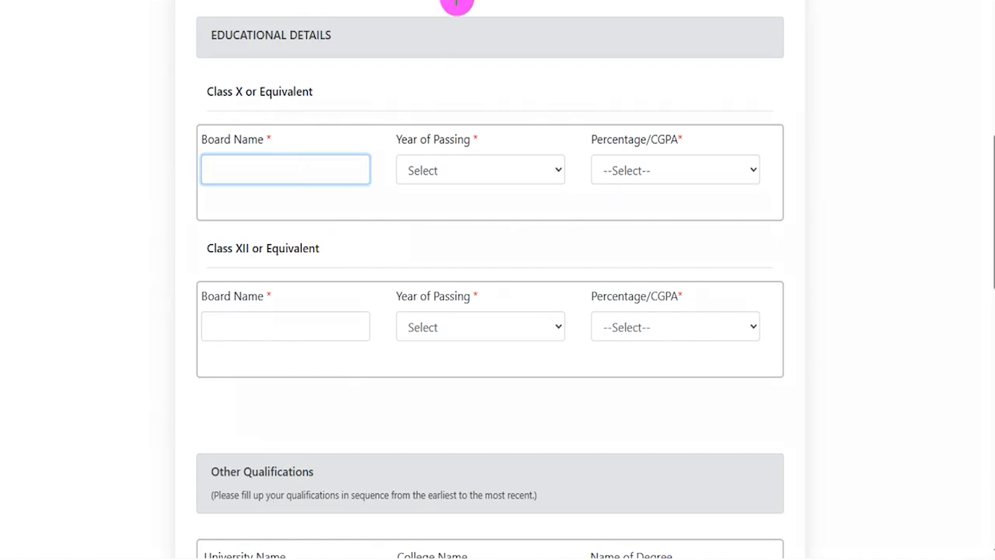
{"action": "left_click_drag", "start_coordinate": [344, 173], "coordinate": [394, 133]}
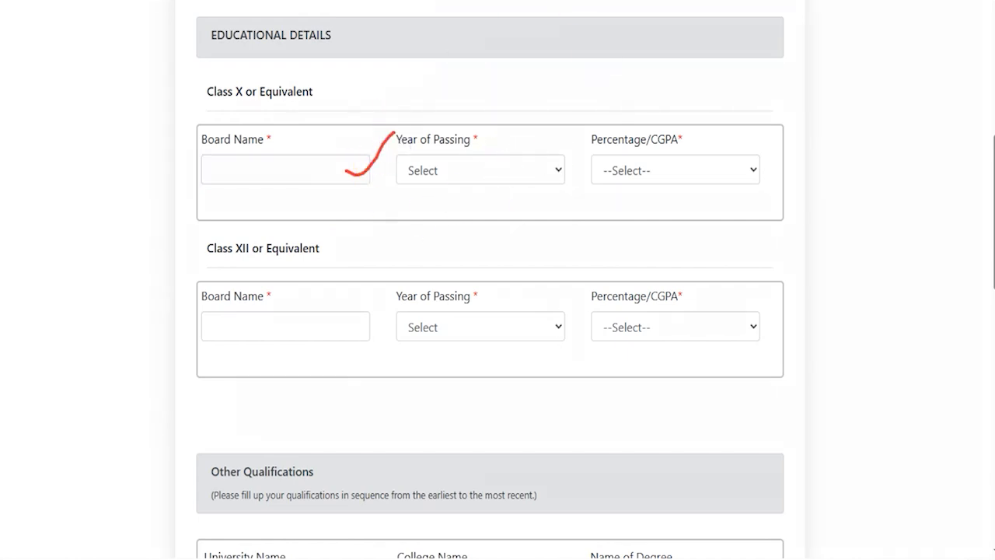
{"action": "left_click", "coordinate": [461, 172]}
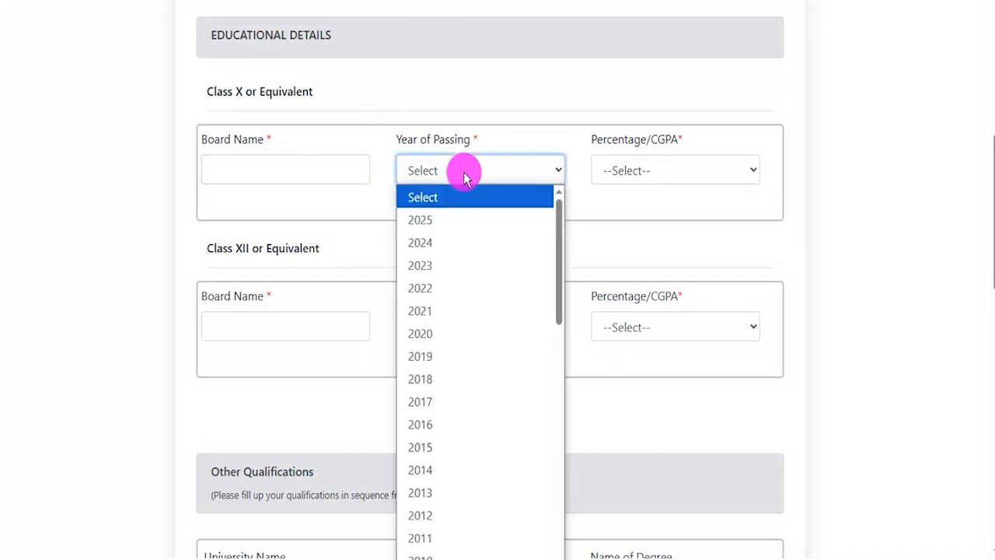
{"action": "left_click", "coordinate": [432, 411]}
Set the Class X result type to Percentage and enter 80.00 as the percentage.
{"action": "left_click", "coordinate": [662, 175]}
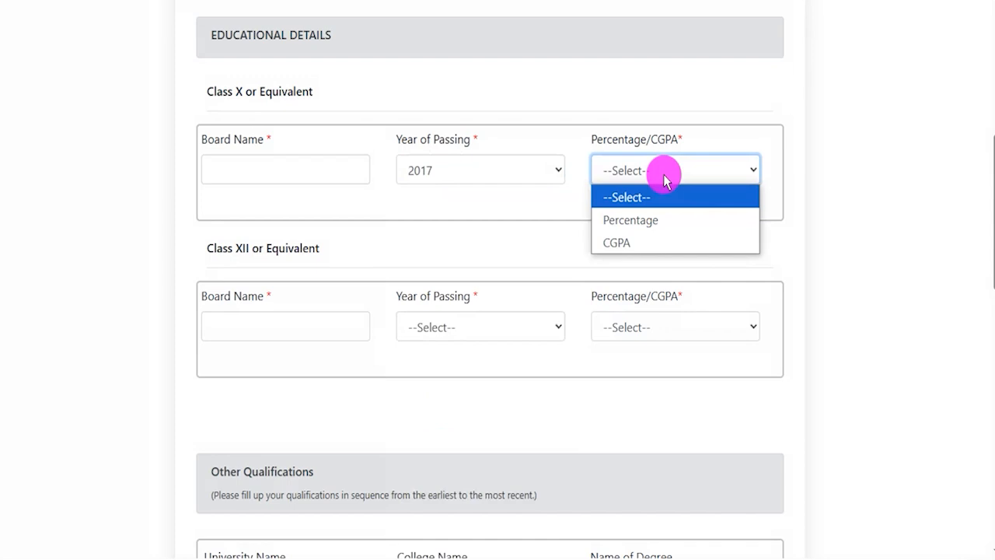
{"action": "left_click", "coordinate": [629, 221]}
{"action": "left_click", "coordinate": [296, 258]}
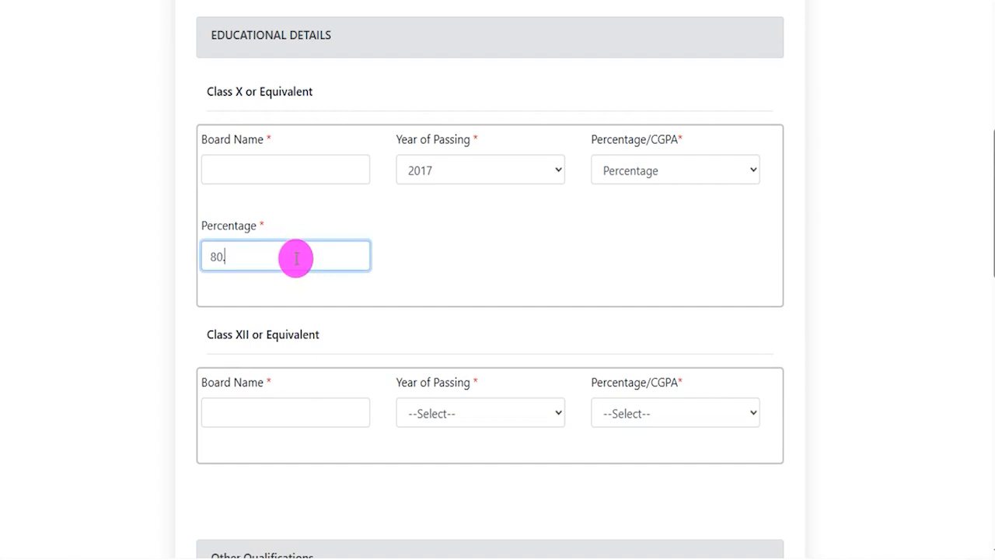
Set the Class X result type to CGPA and activate the CGPA value field.
{"action": "left_click", "coordinate": [639, 168]}
{"action": "left_click", "coordinate": [639, 168]}
{"action": "left_click", "coordinate": [626, 178]}
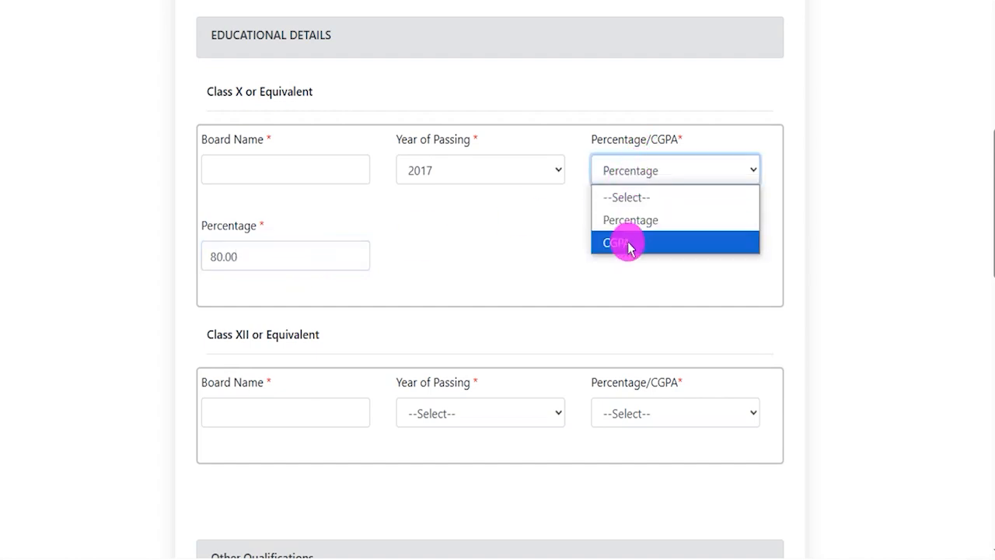
{"action": "left_click", "coordinate": [628, 242]}
{"action": "left_click", "coordinate": [267, 261]}
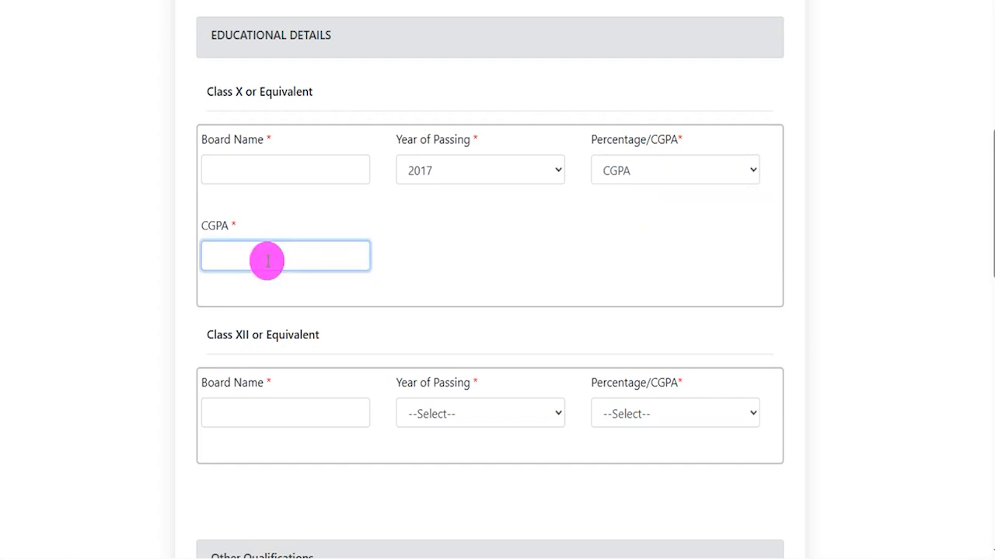
Set the Class XII year of passing to 2019 and its result type to Percentage.
{"action": "left_click_drag", "start_coordinate": [213, 334], "coordinate": [311, 334]}
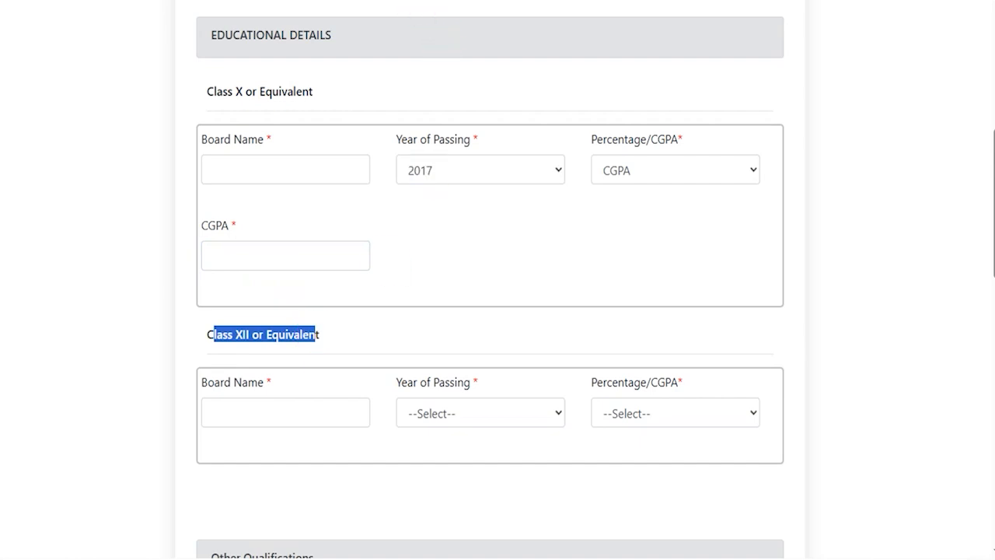
{"action": "left_click_drag", "start_coordinate": [318, 422], "coordinate": [418, 356]}
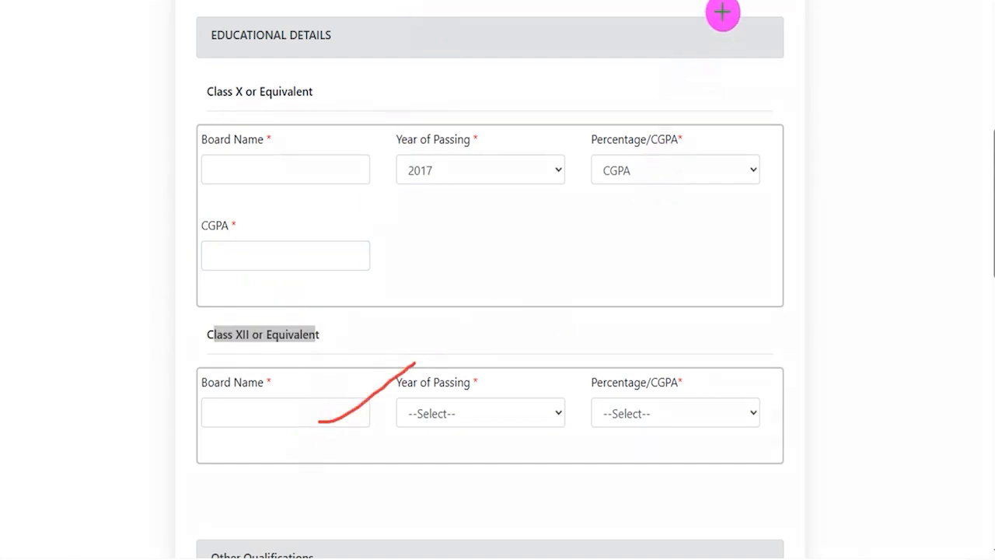
{"action": "left_click", "coordinate": [444, 412]}
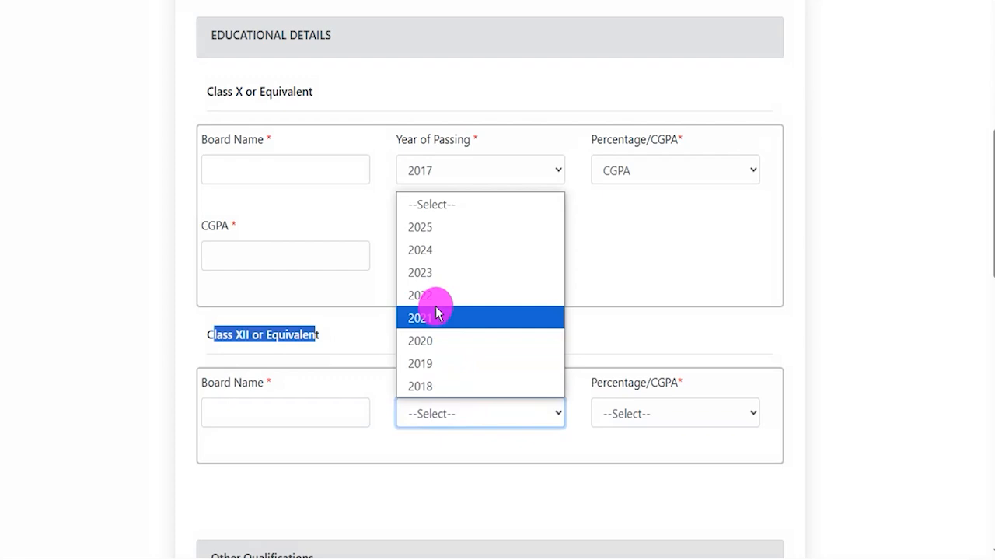
{"action": "left_click", "coordinate": [427, 363]}
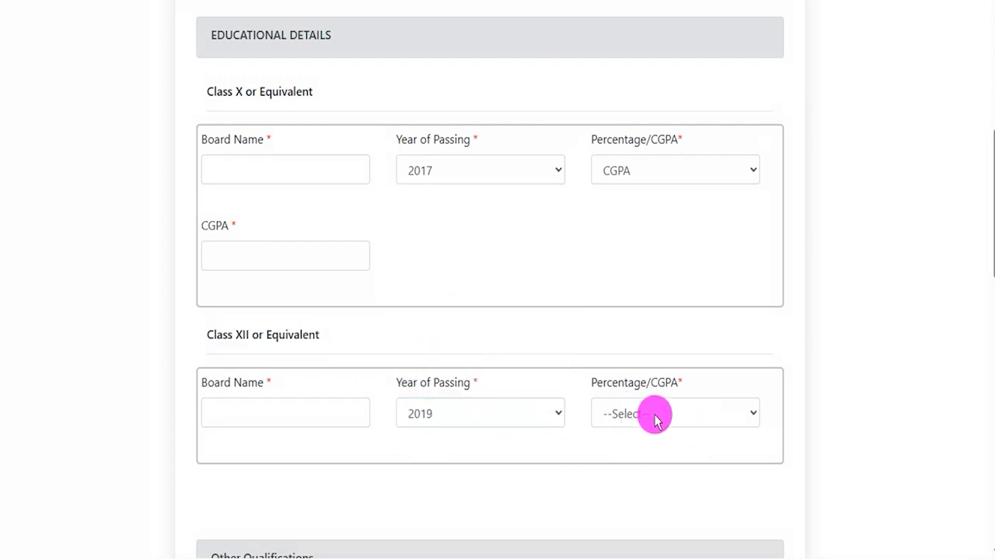
{"action": "left_click", "coordinate": [655, 417]}
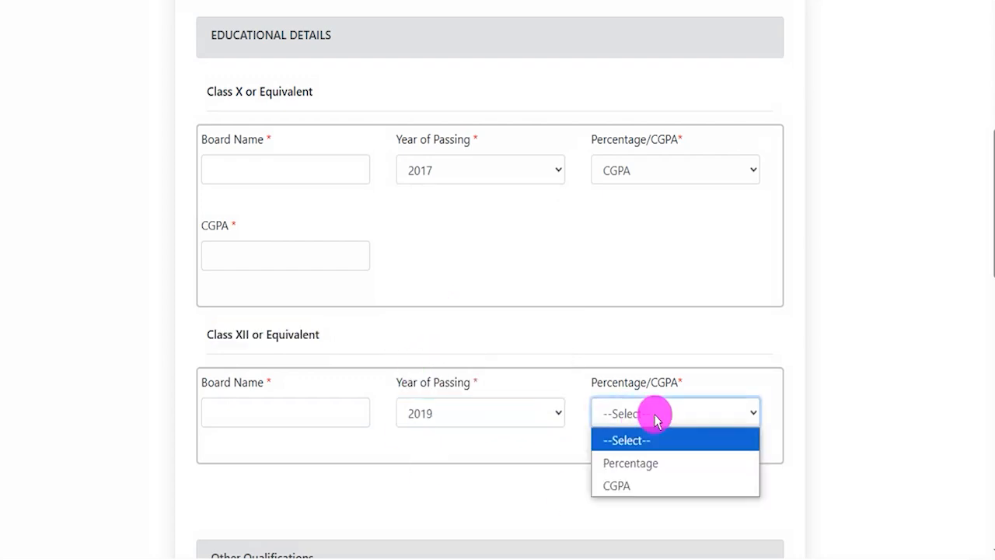
{"action": "left_click", "coordinate": [628, 468]}
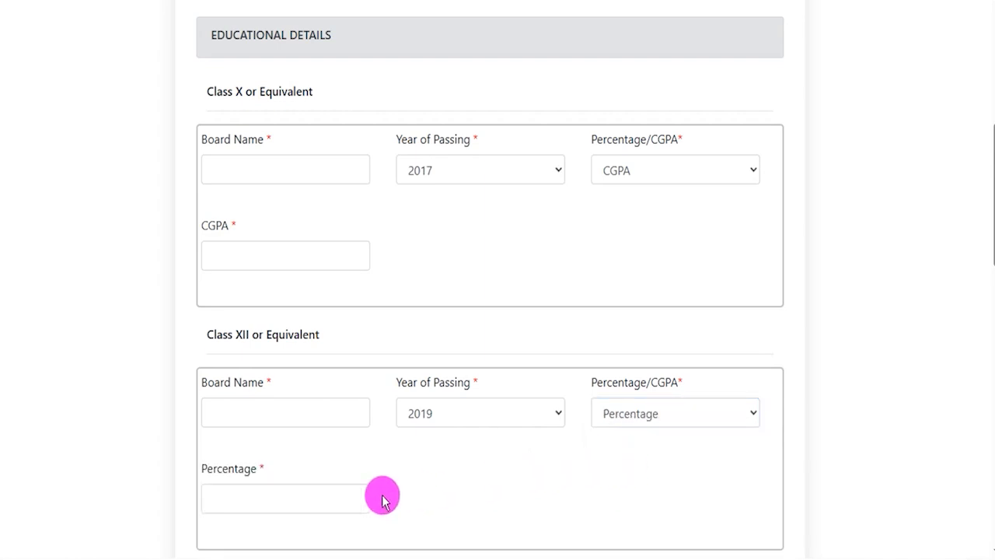
{"action": "left_click", "coordinate": [318, 496]}
Examine the Other Qualifications section, including the university, college and degree fields and the passing status options.
{"action": "scroll", "coordinate": [489, 449], "scroll_direction": "down", "scroll_amount": 6}
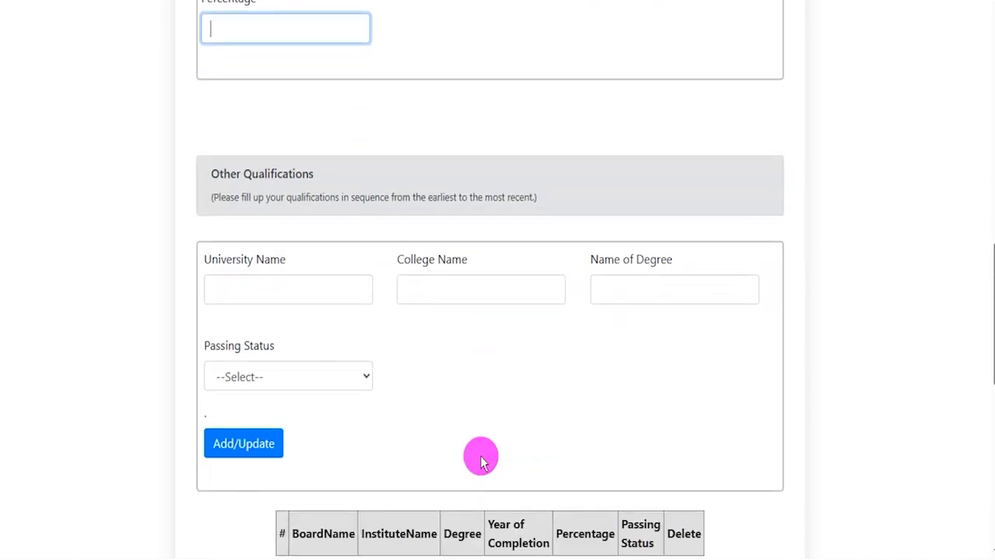
{"action": "left_click_drag", "start_coordinate": [224, 173], "coordinate": [302, 173]}
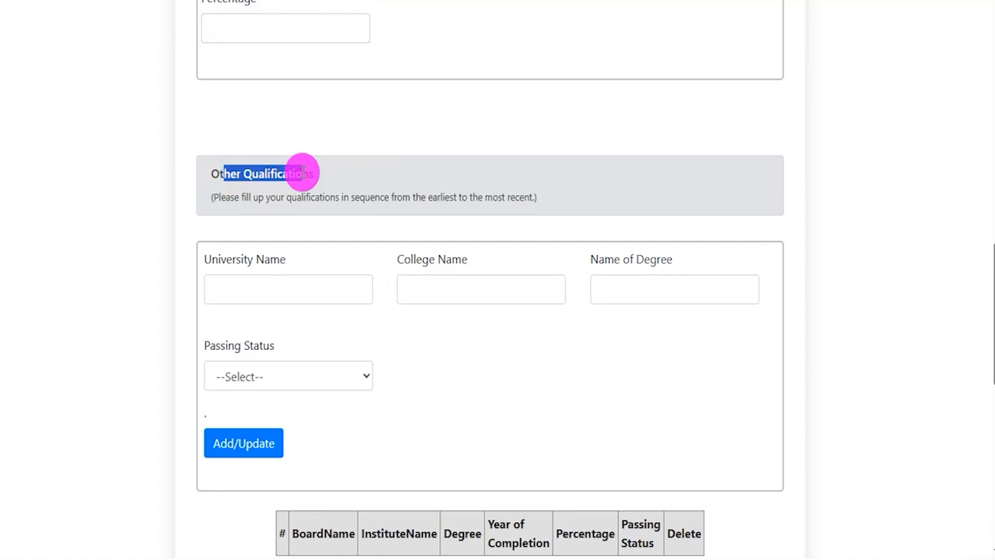
{"action": "left_click", "coordinate": [273, 283]}
{"action": "left_click", "coordinate": [469, 289]}
{"action": "left_click", "coordinate": [630, 283]}
{"action": "left_click", "coordinate": [347, 377]}
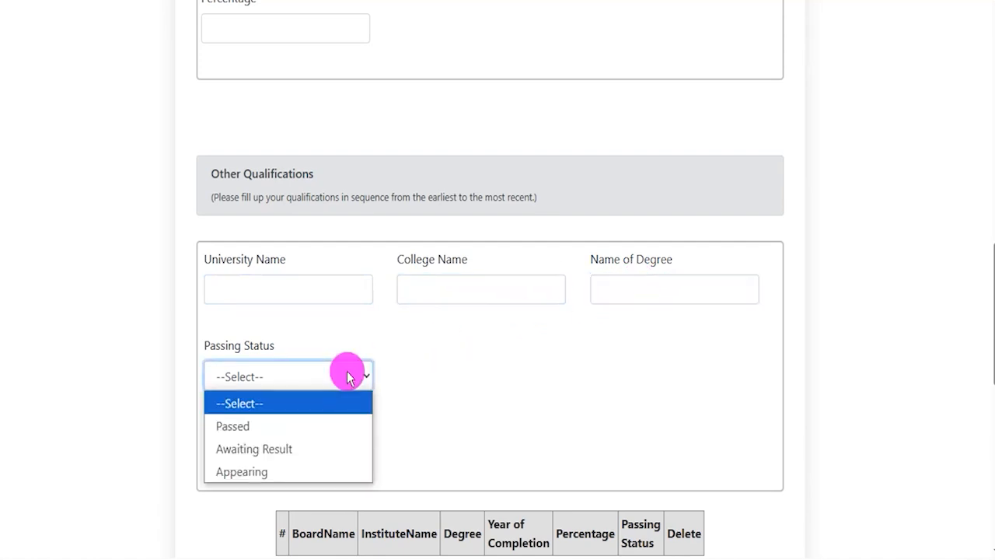
{"action": "left_click", "coordinate": [456, 401]}
{"action": "scroll", "coordinate": [455, 401], "scroll_direction": "down", "scroll_amount": 4}
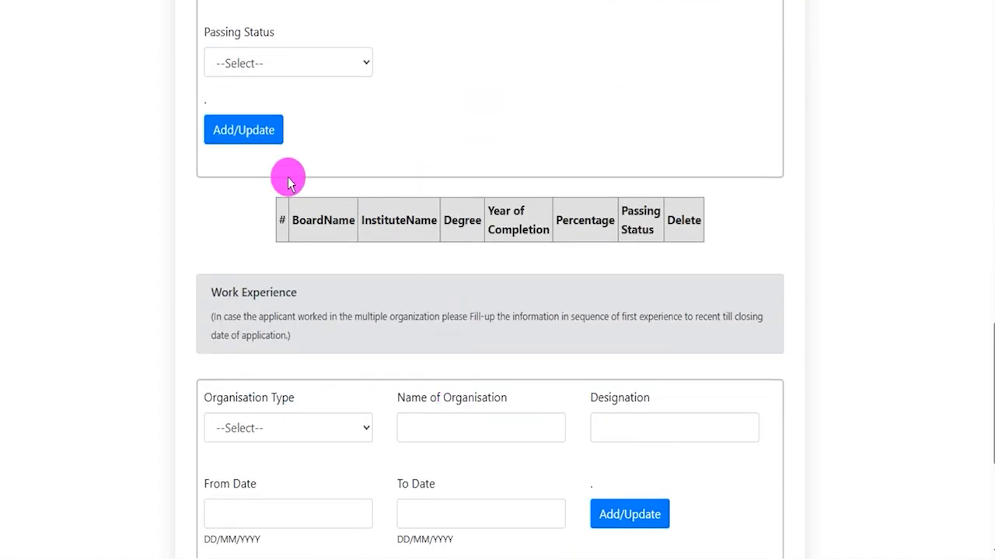
{"action": "scroll", "coordinate": [300, 235], "scroll_direction": "up", "scroll_amount": 2}
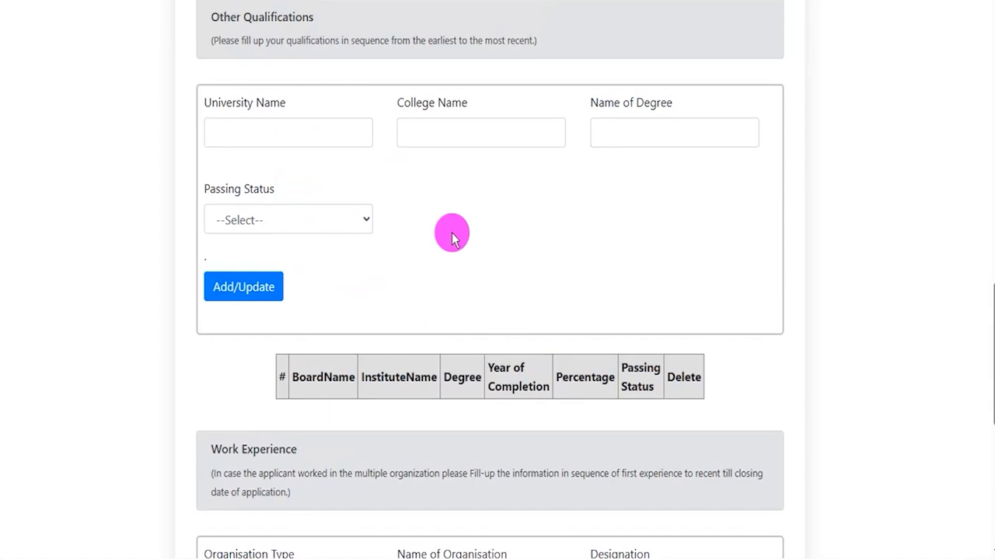
Set the organisation type in the Work Experience section to Central Govt.
{"action": "scroll", "coordinate": [452, 237], "scroll_direction": "down", "scroll_amount": 3}
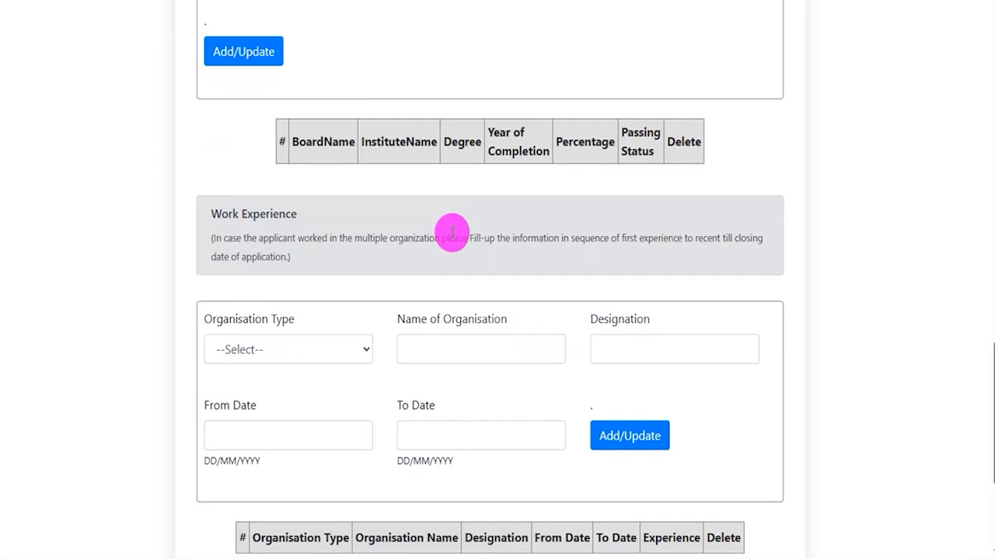
{"action": "left_click_drag", "start_coordinate": [221, 213], "coordinate": [292, 210]}
{"action": "scroll", "coordinate": [380, 291], "scroll_direction": "down", "scroll_amount": 1}
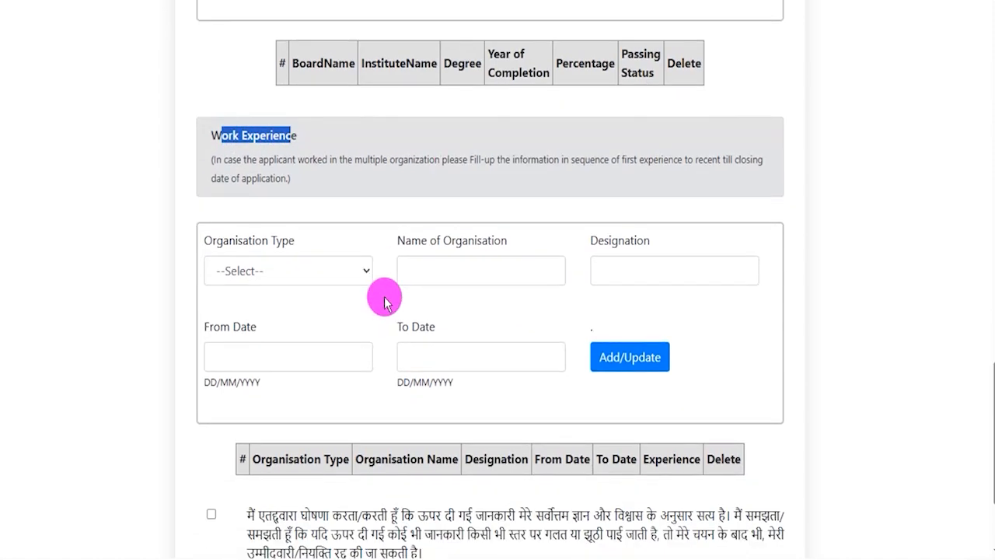
{"action": "left_click", "coordinate": [286, 272]}
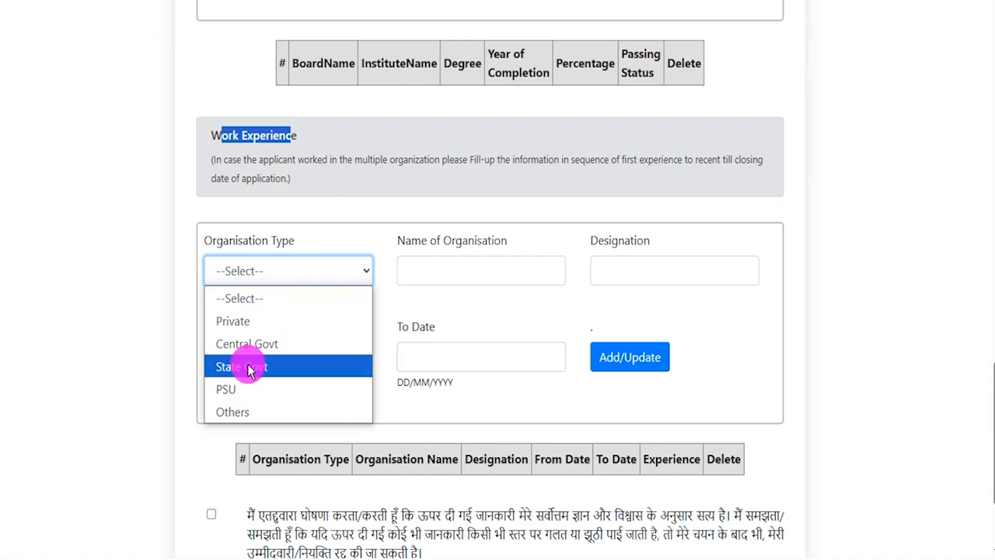
{"action": "left_click", "coordinate": [233, 344]}
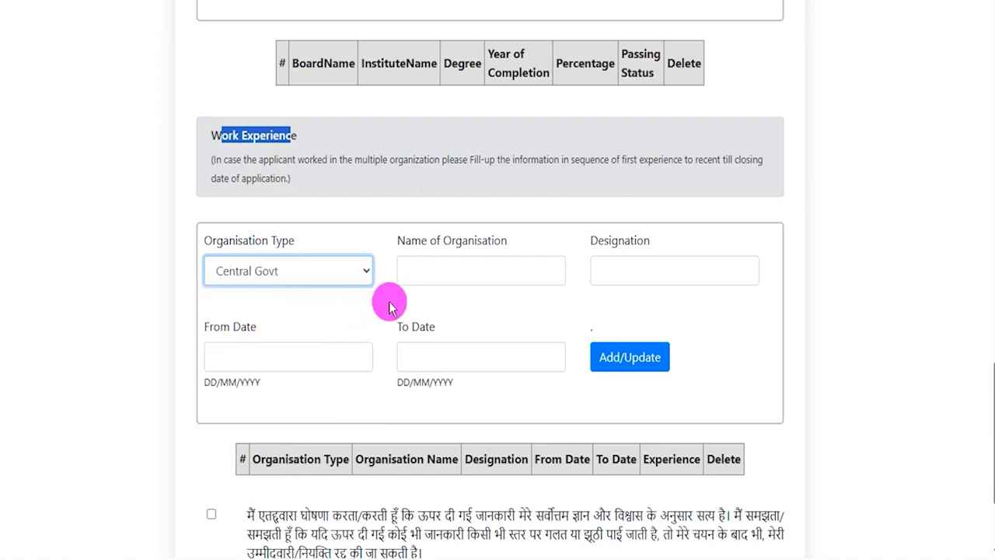
Examine the organisation name, designation, from date and to date fields of the Work Experience section.
{"action": "left_click", "coordinate": [438, 272]}
{"action": "left_click", "coordinate": [649, 270]}
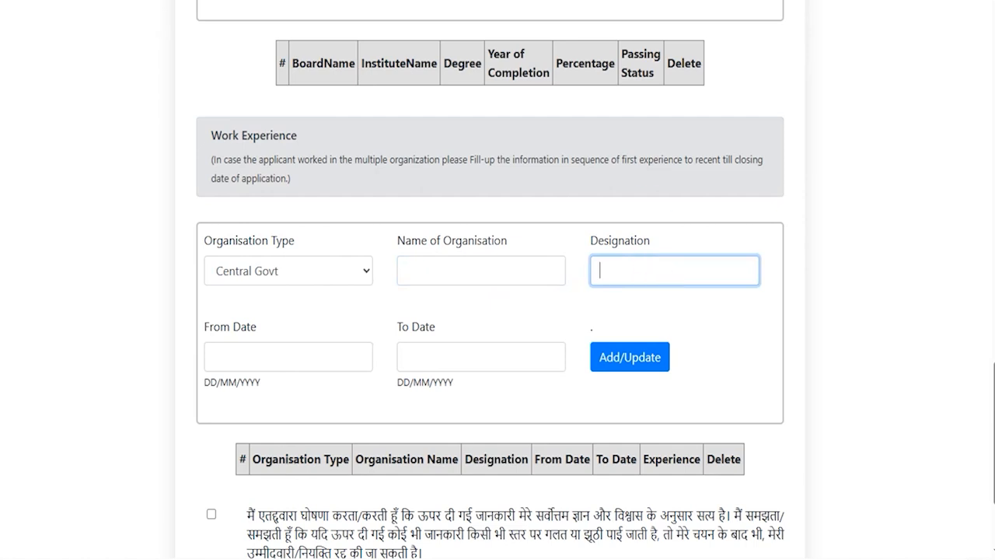
{"action": "left_click", "coordinate": [327, 357]}
{"action": "left_click_drag", "start_coordinate": [327, 358], "coordinate": [408, 299]}
{"action": "left_click_drag", "start_coordinate": [513, 356], "coordinate": [589, 309]}
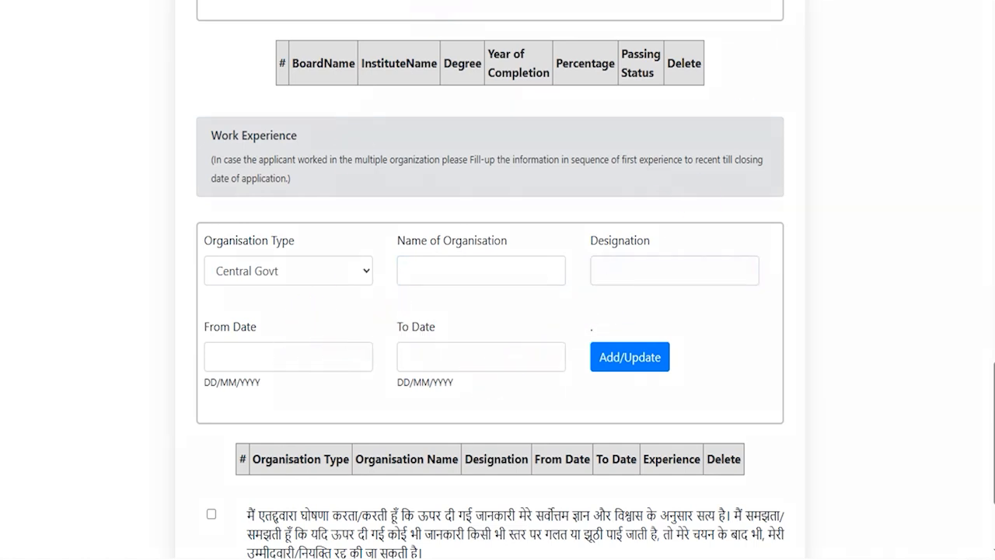
{"action": "left_click", "coordinate": [342, 356]}
{"action": "left_click", "coordinate": [486, 364]}
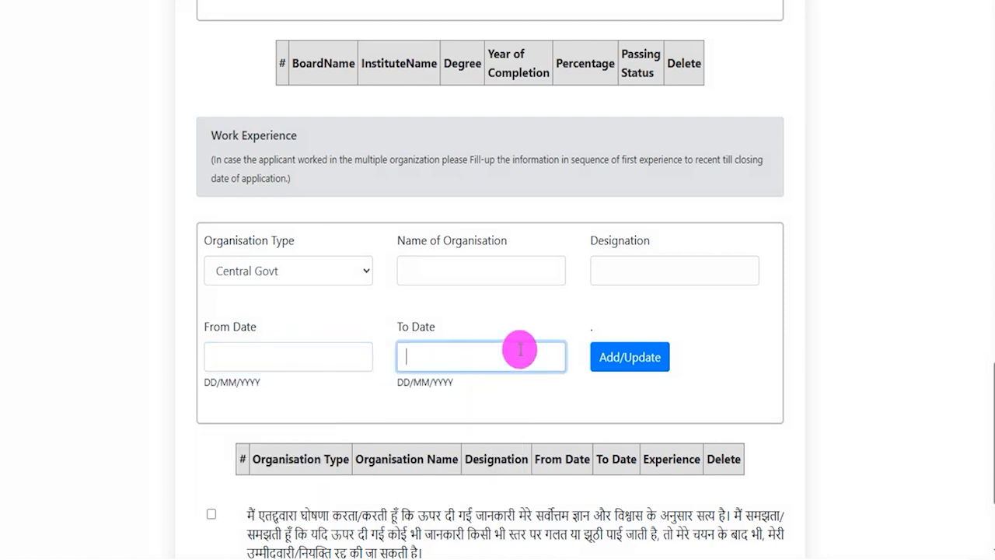
Accept the declaration below the Work Experience section, submit the application form and confirm the entered details.
{"action": "left_click", "coordinate": [704, 298]}
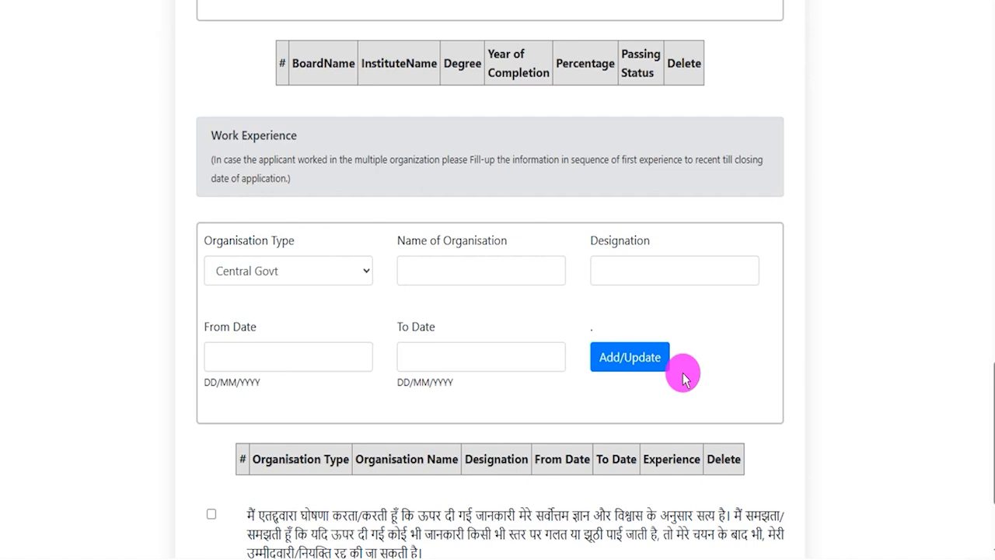
{"action": "scroll", "coordinate": [683, 378], "scroll_direction": "down", "scroll_amount": 2}
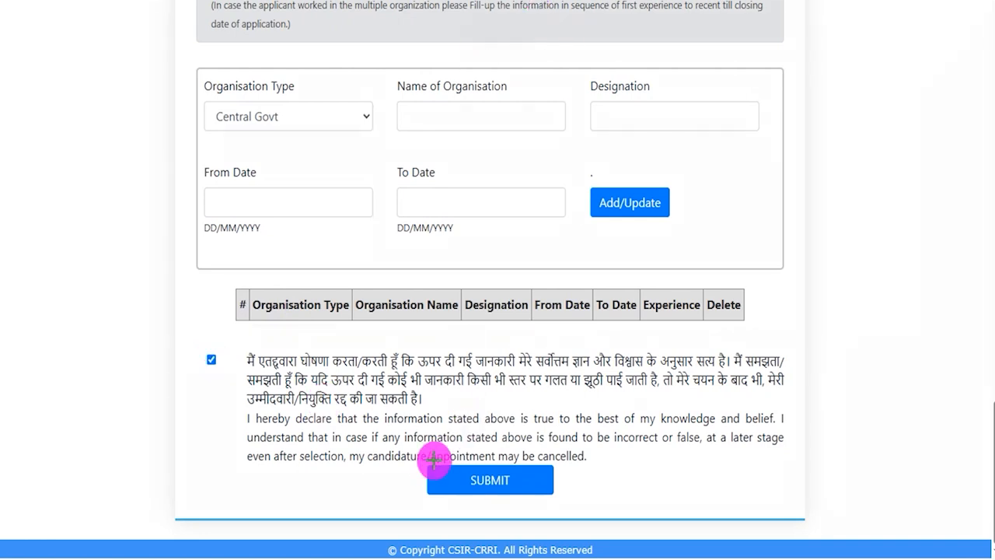
{"action": "mouse_move", "coordinate": [415, 459]}
{"action": "left_mouse_down"}
{"action": "mouse_move", "coordinate": [541, 475]}
{"action": "mouse_move", "coordinate": [558, 497]}
{"action": "left_mouse_up"}
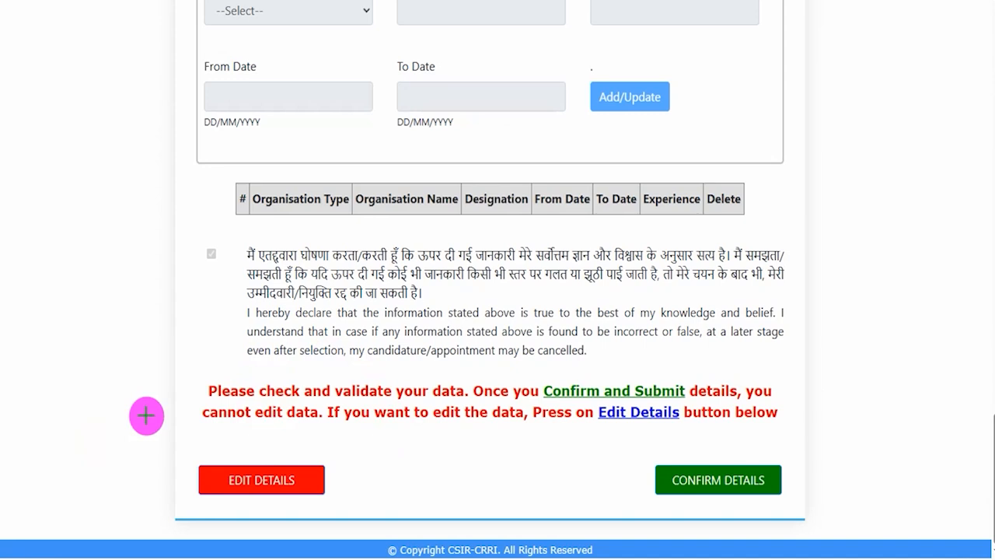
{"action": "left_click_drag", "start_coordinate": [134, 372], "coordinate": [203, 457]}
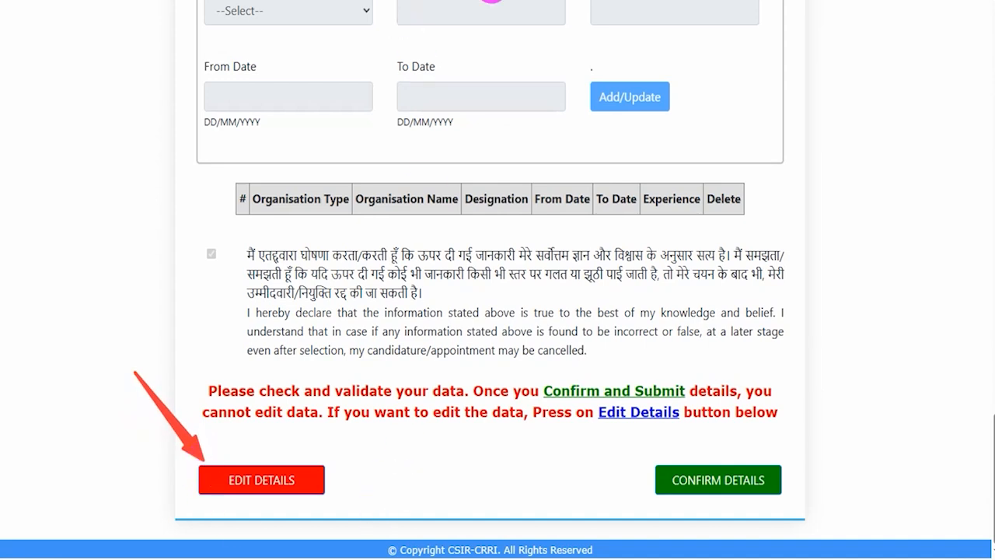
{"action": "left_click_drag", "start_coordinate": [855, 336], "coordinate": [776, 472]}
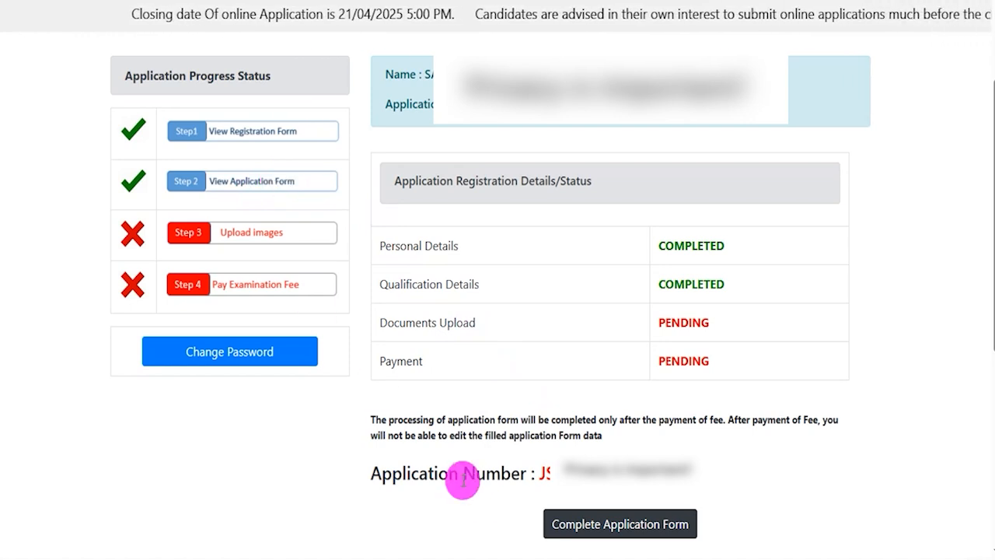
Continue the application form to the documents upload stage and review the document types that can be uploaded.
{"action": "left_click", "coordinate": [606, 526]}
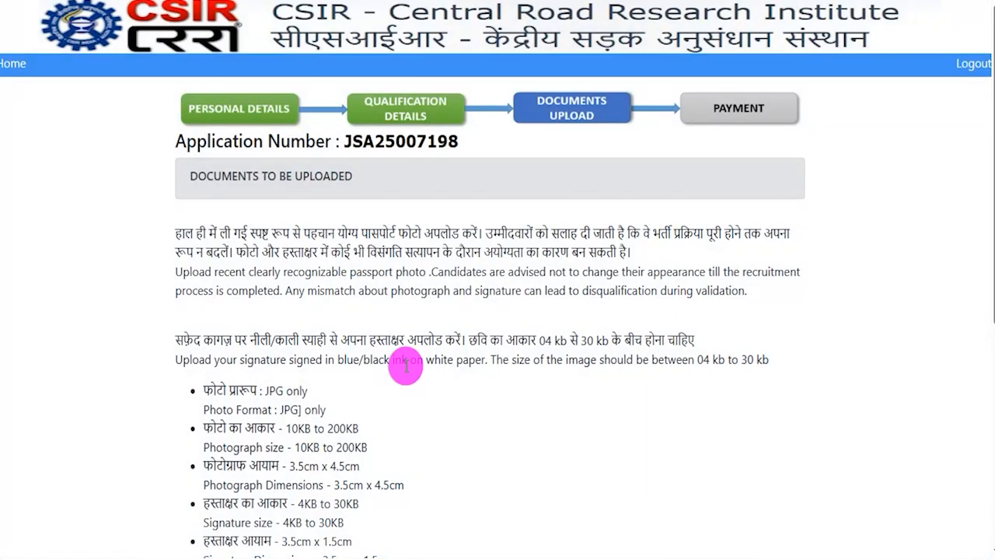
{"action": "scroll", "coordinate": [405, 365], "scroll_direction": "down", "scroll_amount": 5}
{"action": "scroll", "coordinate": [404, 365], "scroll_direction": "up", "scroll_amount": 5}
{"action": "scroll", "coordinate": [405, 366], "scroll_direction": "down", "scroll_amount": 2}
{"action": "left_click", "coordinate": [321, 459]}
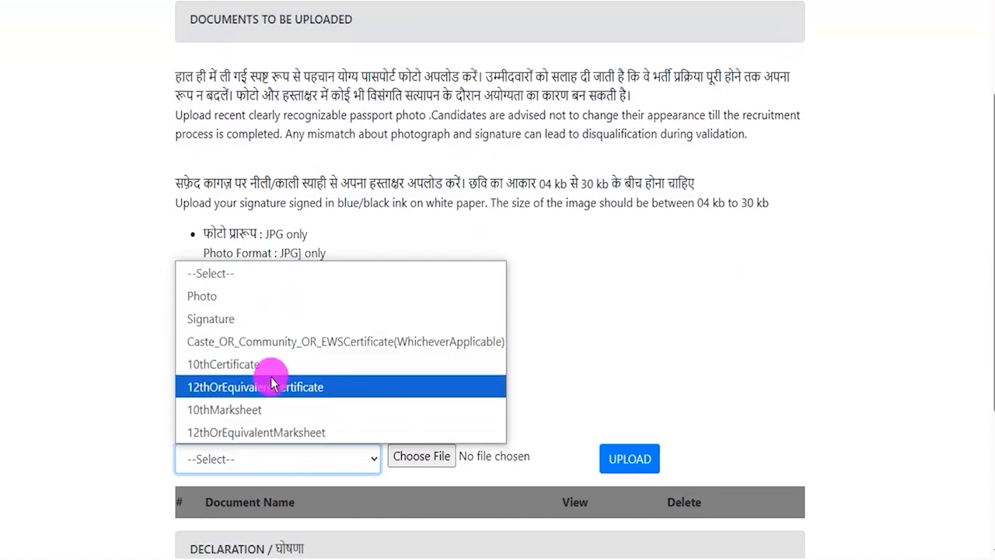
{"action": "left_click", "coordinate": [630, 330]}
{"action": "left_click", "coordinate": [630, 331]}
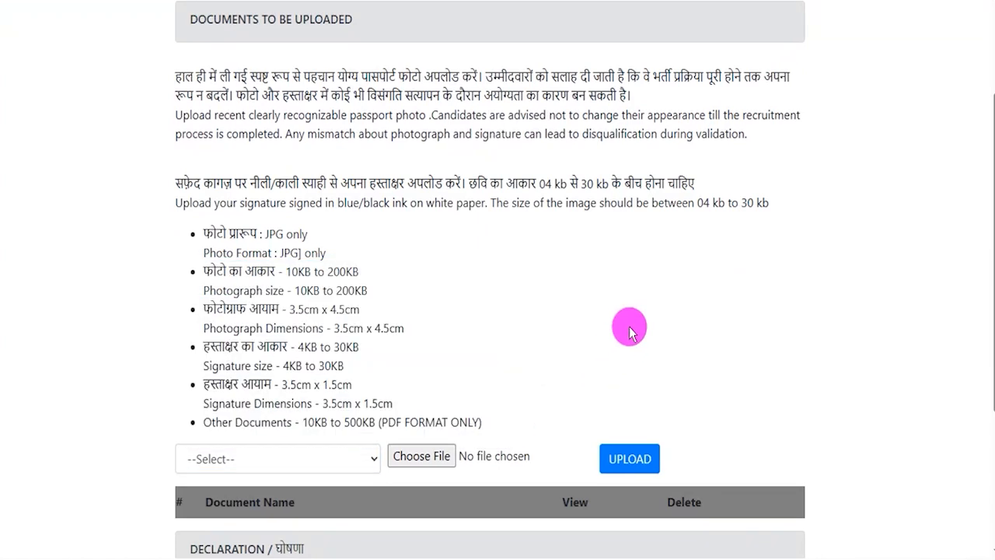
Examine the format, file size and dimension requirements for the photograph, the signature and the other documents.
{"action": "scroll", "coordinate": [629, 330], "scroll_direction": "up", "scroll_amount": 1}
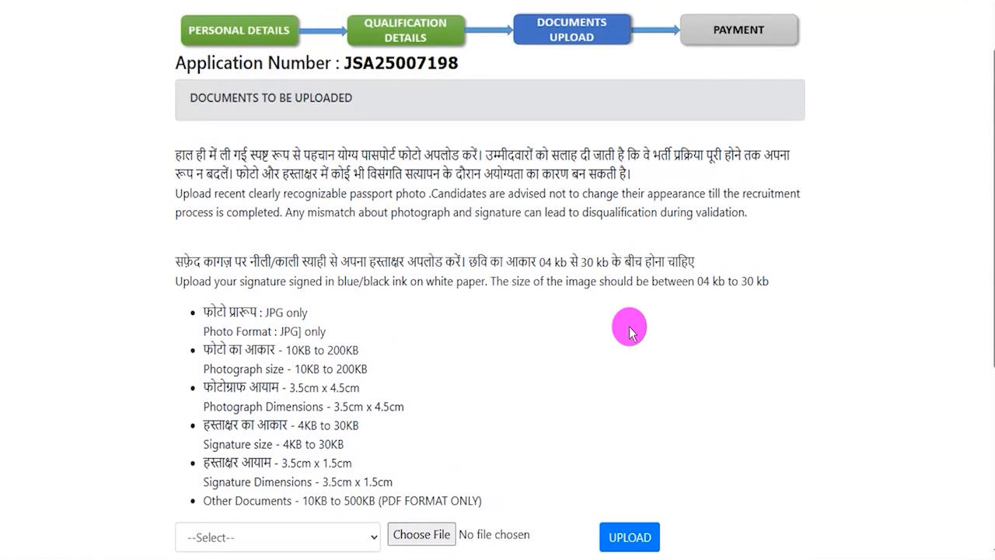
{"action": "left_click_drag", "start_coordinate": [276, 312], "coordinate": [286, 313]}
{"action": "left_click_drag", "start_coordinate": [293, 351], "coordinate": [351, 349]}
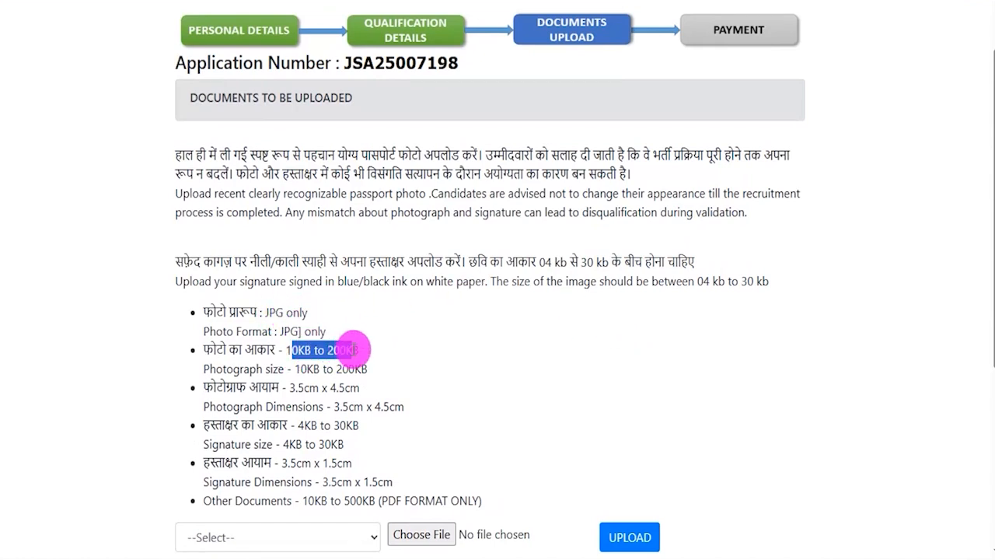
{"action": "left_click_drag", "start_coordinate": [289, 387], "coordinate": [359, 387]}
{"action": "left_click_drag", "start_coordinate": [298, 425], "coordinate": [354, 425]}
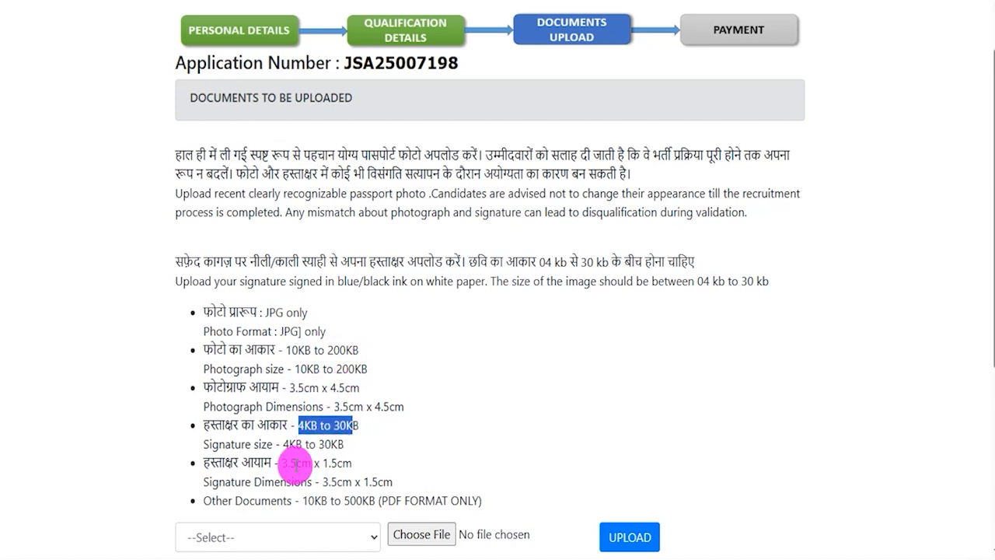
{"action": "left_click_drag", "start_coordinate": [282, 463], "coordinate": [351, 463]}
{"action": "scroll", "coordinate": [344, 412], "scroll_direction": "down", "scroll_amount": 1}
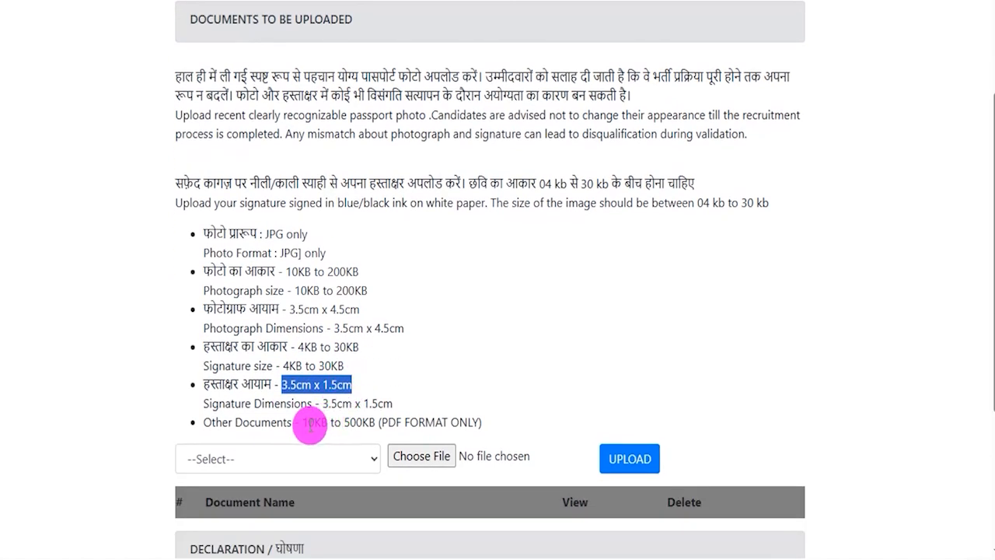
{"action": "left_click_drag", "start_coordinate": [308, 425], "coordinate": [364, 424]}
Upload the applicant's 38 KB JPG portrait as the Photo document.
{"action": "scroll", "coordinate": [365, 420], "scroll_direction": "down", "scroll_amount": 2}
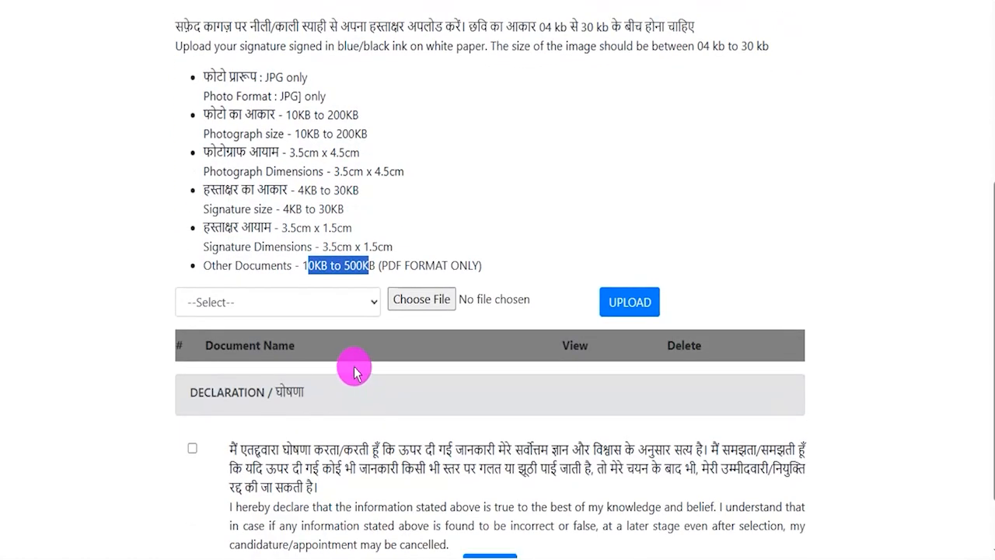
{"action": "left_click", "coordinate": [313, 304]}
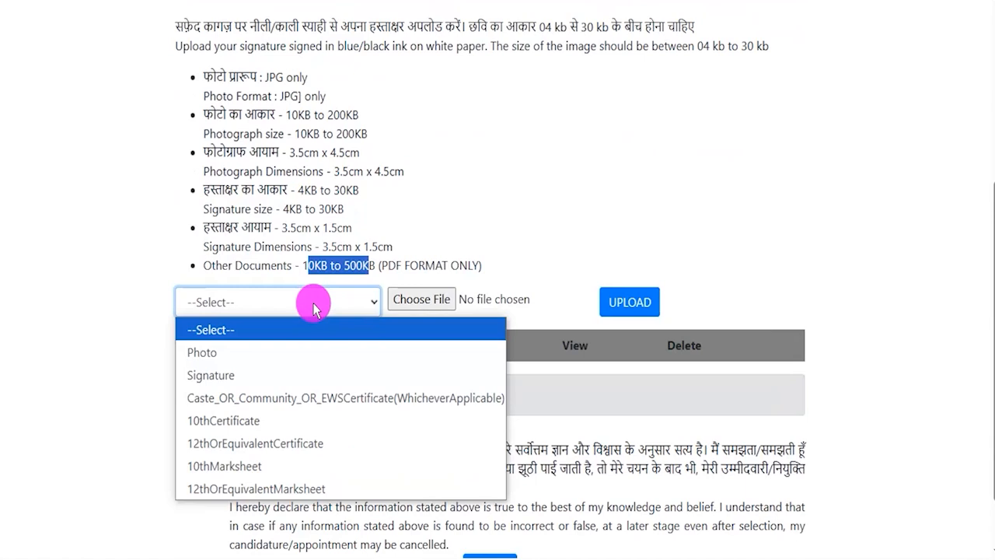
{"action": "left_click", "coordinate": [254, 352]}
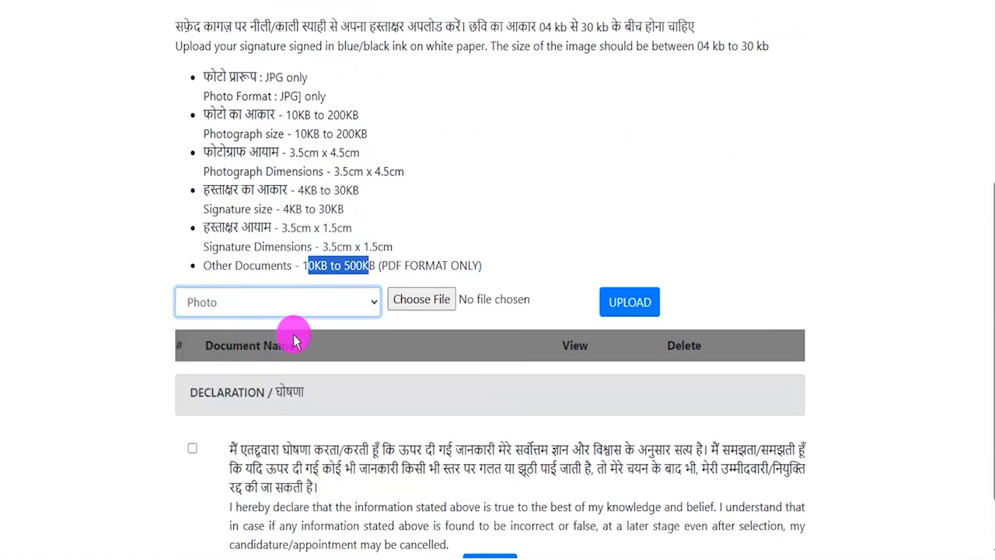
{"action": "left_click", "coordinate": [406, 300]}
{"action": "double_click", "coordinate": [715, 314]}
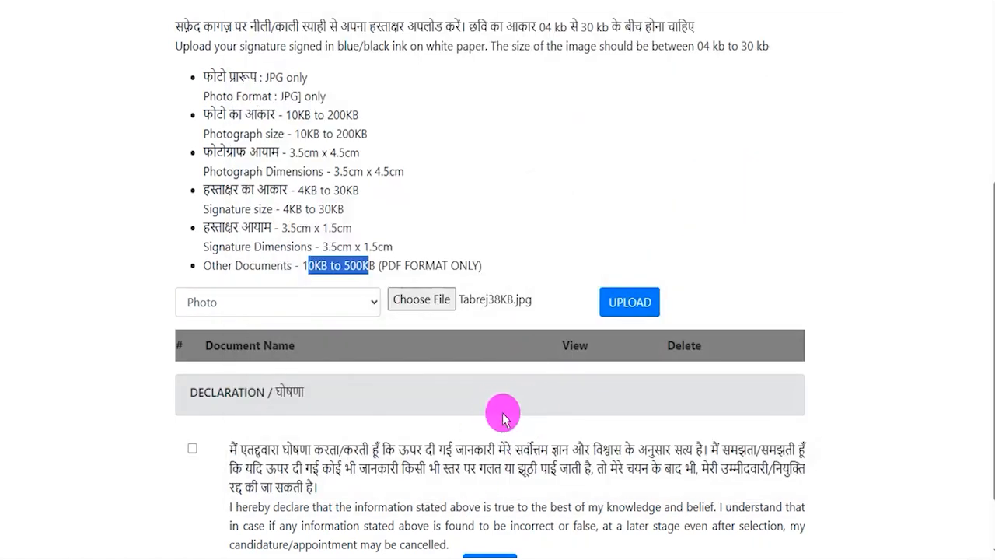
{"action": "left_click", "coordinate": [626, 304]}
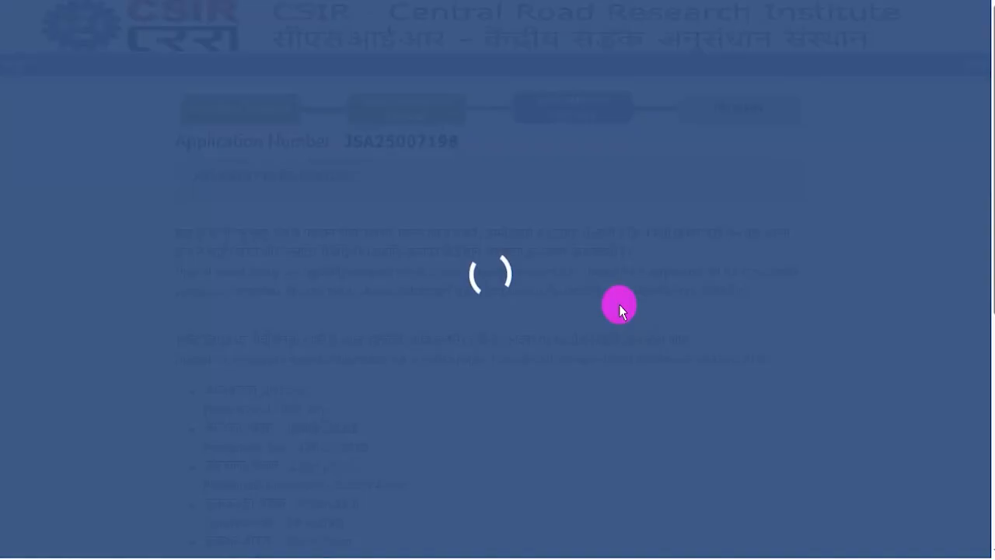
Upload the file ssc.jpg as the Signature document.
{"action": "scroll", "coordinate": [477, 389], "scroll_direction": "down", "scroll_amount": 5}
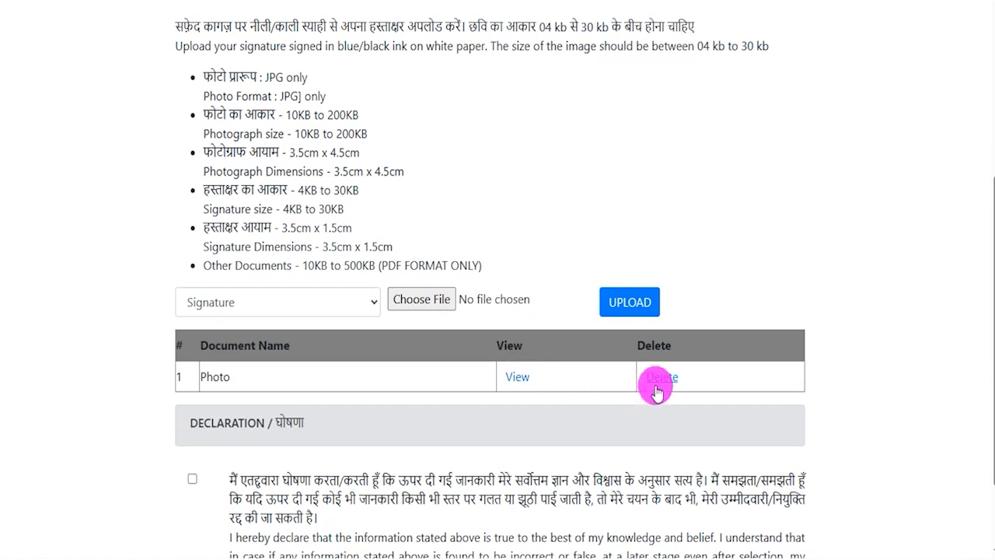
{"action": "left_click", "coordinate": [326, 304]}
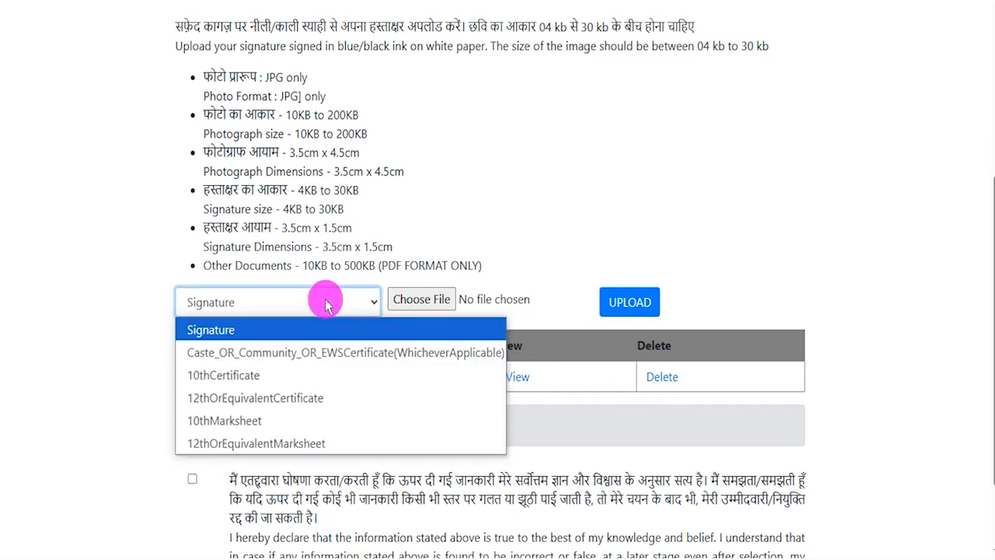
{"action": "left_click", "coordinate": [282, 326]}
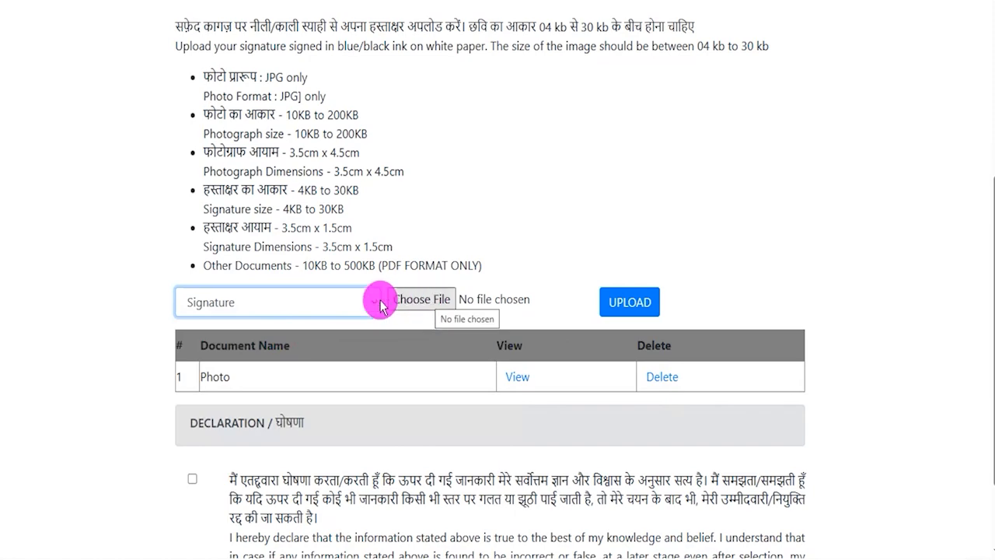
{"action": "left_click", "coordinate": [317, 300]}
{"action": "left_click", "coordinate": [326, 307]}
{"action": "left_click", "coordinate": [445, 300]}
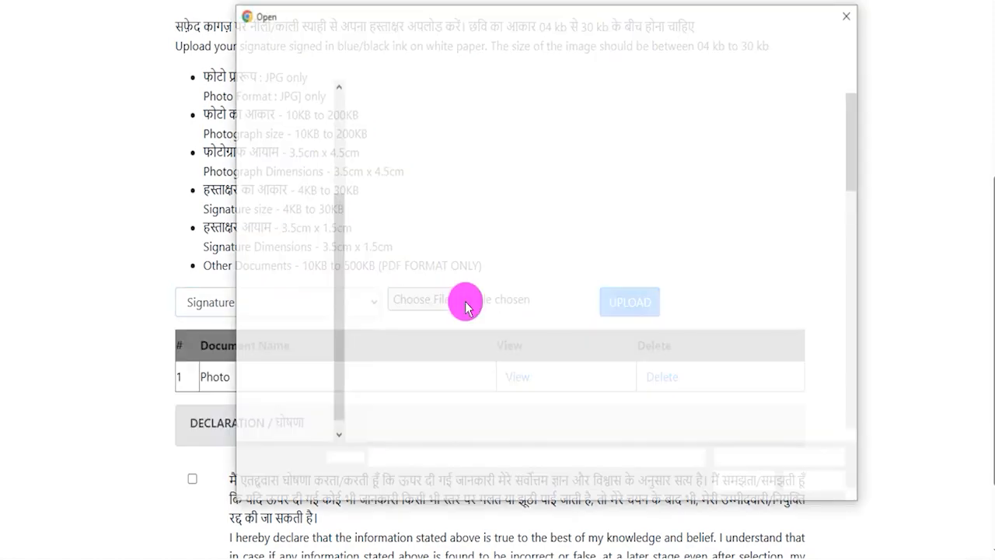
{"action": "scroll", "coordinate": [513, 311], "scroll_direction": "down", "scroll_amount": 10}
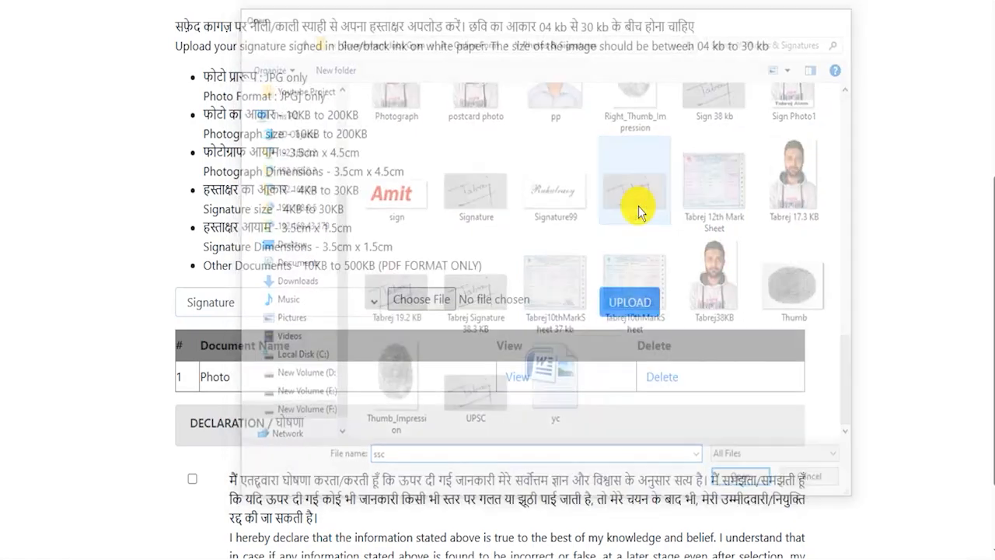
{"action": "double_click", "coordinate": [637, 204]}
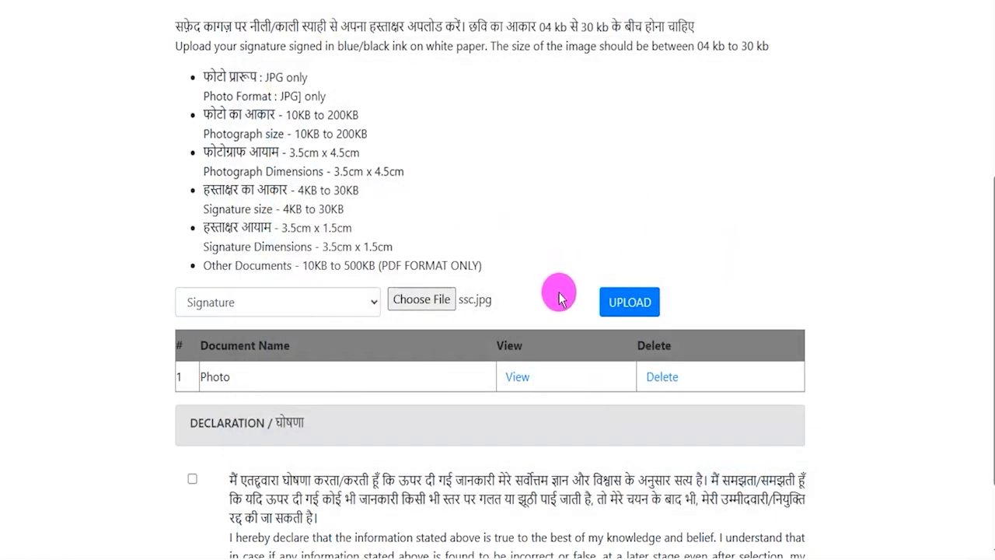
{"action": "left_click", "coordinate": [618, 303]}
{"action": "scroll", "coordinate": [501, 377], "scroll_direction": "down", "scroll_amount": 3}
{"action": "scroll", "coordinate": [502, 376], "scroll_direction": "down", "scroll_amount": 2}
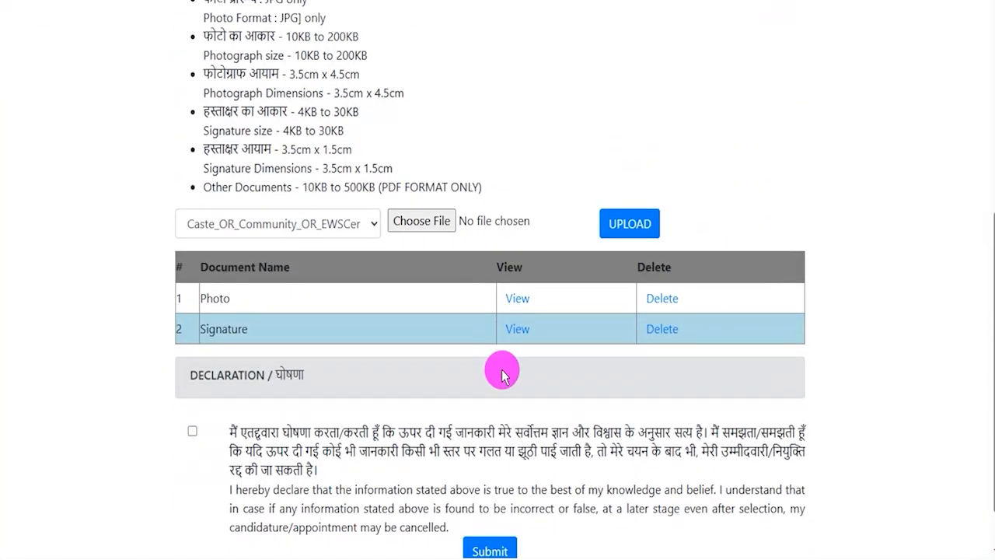
Accept the declaration below the uploaded documents list and submit the documents.
{"action": "scroll", "coordinate": [439, 382], "scroll_direction": "down", "scroll_amount": 1}
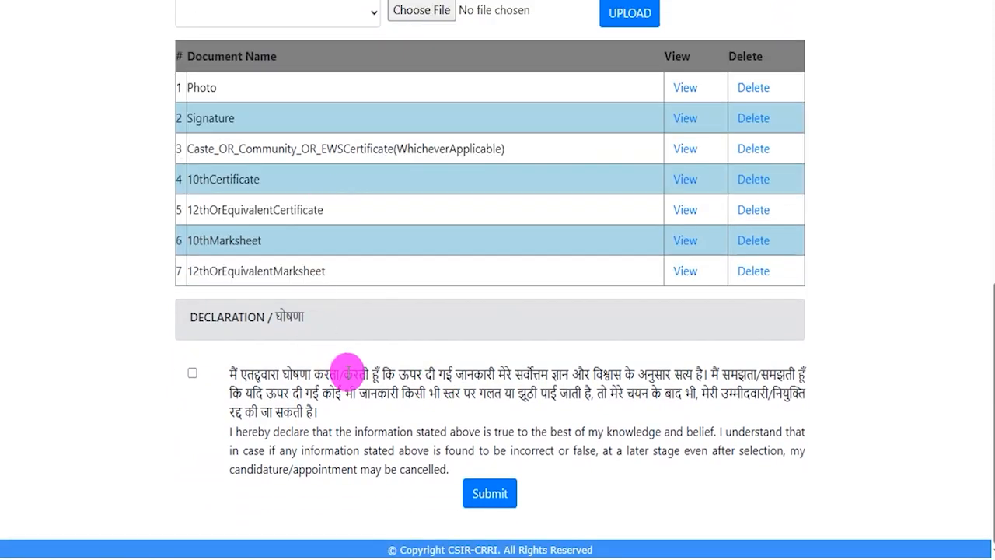
{"action": "left_click", "coordinate": [191, 373]}
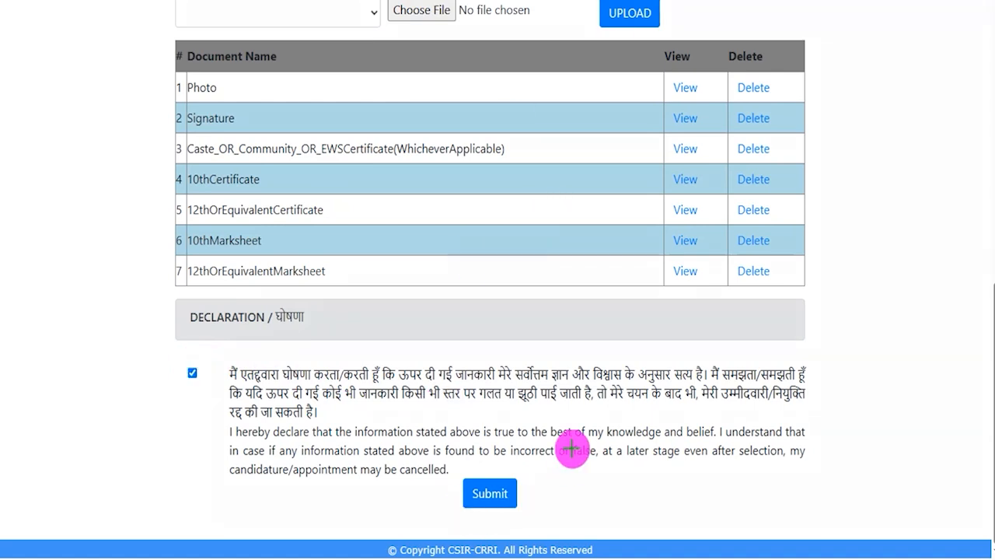
{"action": "left_click", "coordinate": [511, 485]}
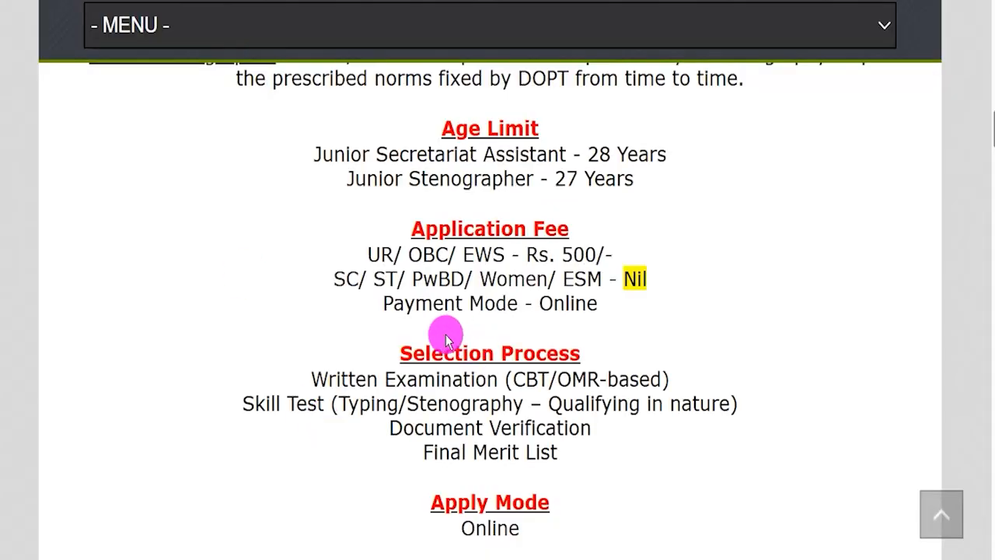
Check the application fee for each candidate category on the recruitment information page.
{"action": "left_click_drag", "start_coordinate": [622, 278], "coordinate": [651, 278]}
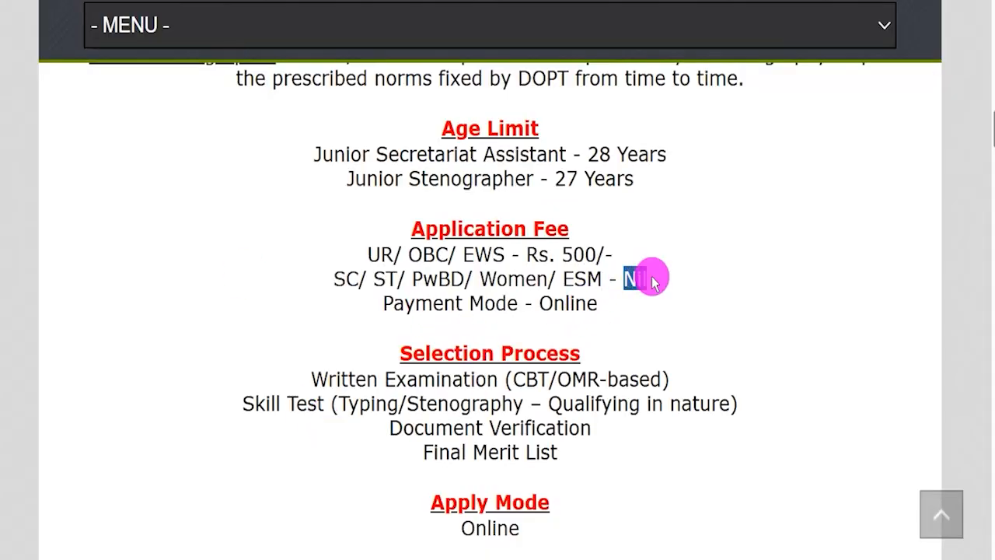
{"action": "left_click_drag", "start_coordinate": [380, 254], "coordinate": [608, 253]}
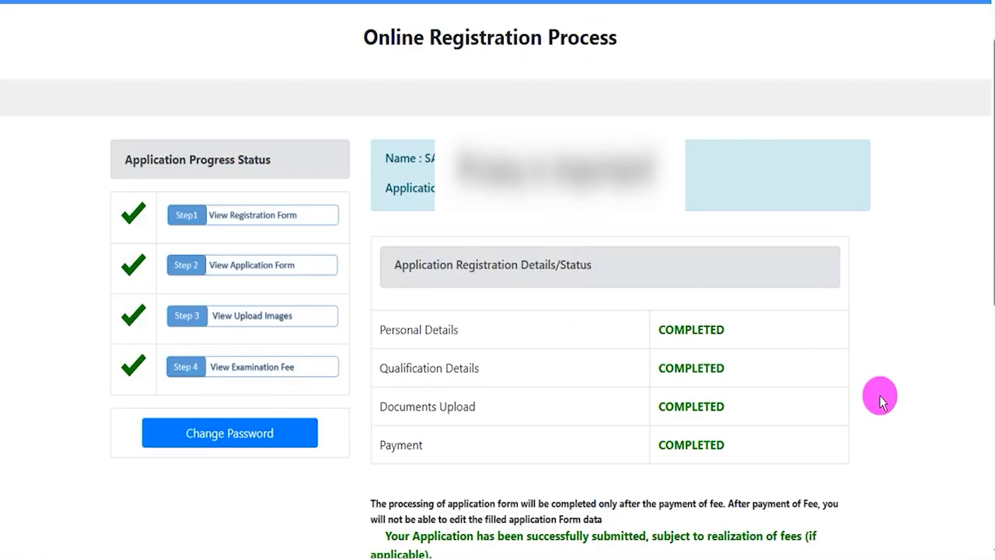
Check the status of the personal details, qualification details, documents upload and payment in the application registration overview.
{"action": "left_click_drag", "start_coordinate": [666, 330], "coordinate": [696, 330]}
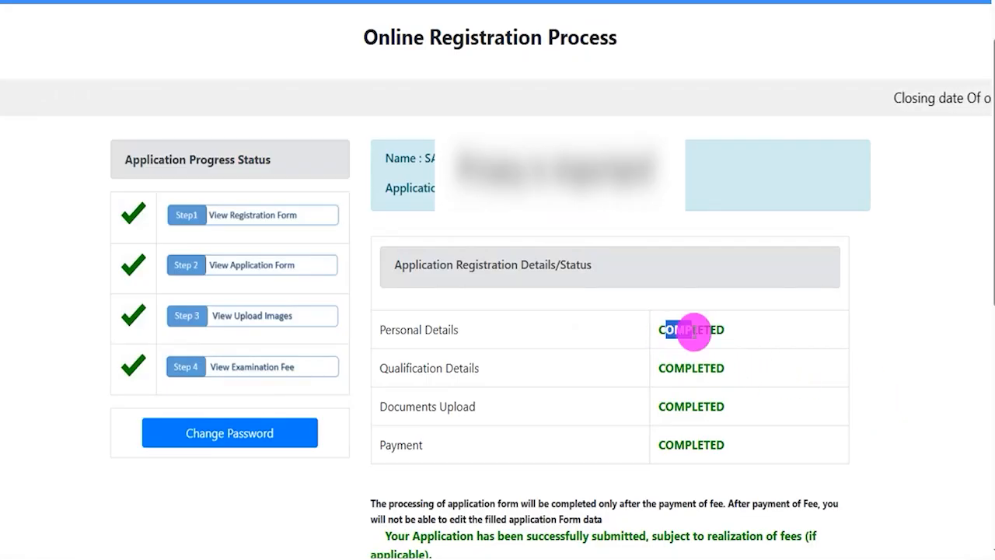
{"action": "left_click", "coordinate": [677, 373]}
{"action": "left_click_drag", "start_coordinate": [685, 445], "coordinate": [715, 459]}
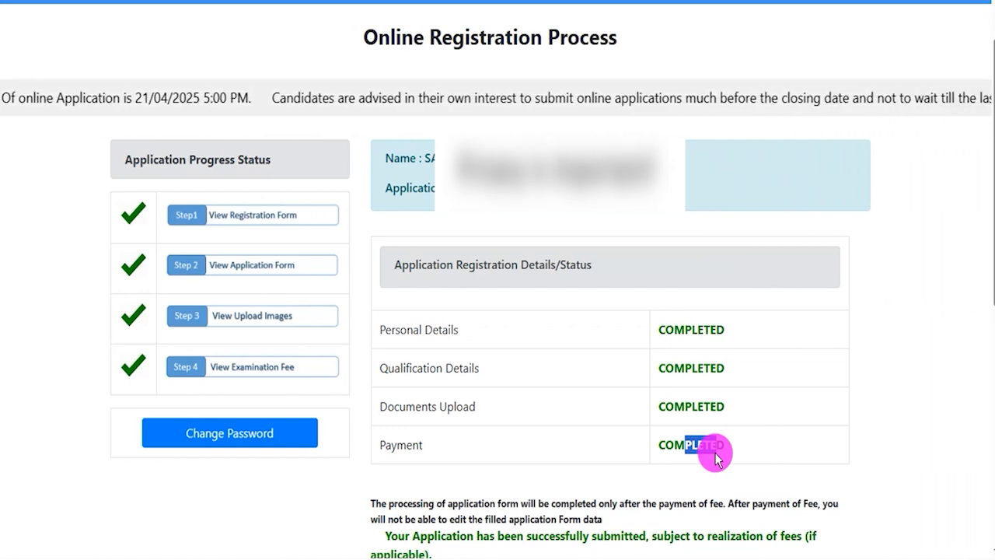
{"action": "left_click", "coordinate": [700, 432]}
{"action": "left_click_drag", "start_coordinate": [675, 330], "coordinate": [704, 329]}
{"action": "left_click_drag", "start_coordinate": [676, 368], "coordinate": [698, 370]}
{"action": "left_click_drag", "start_coordinate": [674, 406], "coordinate": [696, 408]}
{"action": "left_click_drag", "start_coordinate": [675, 445], "coordinate": [720, 445]}
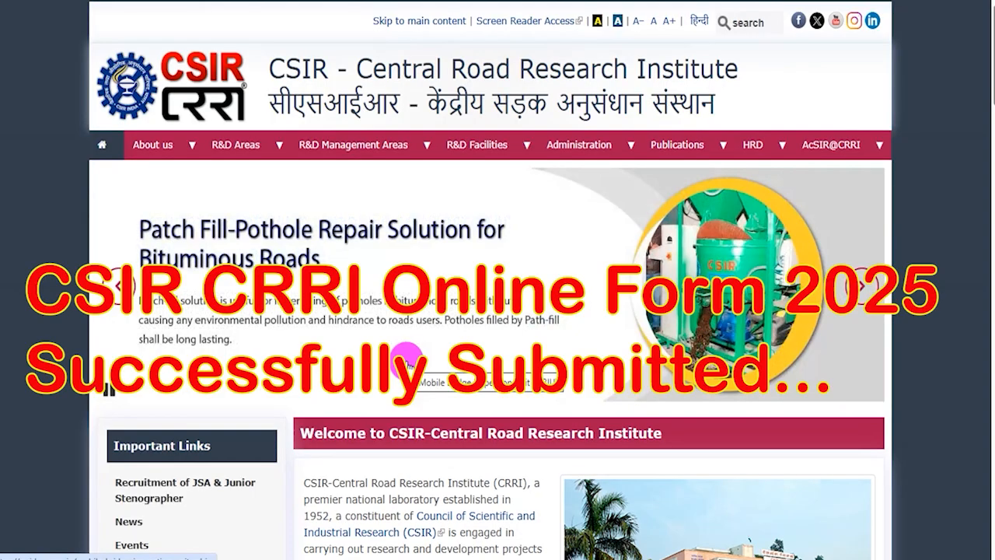
{"action": "scroll", "coordinate": [405, 360], "scroll_direction": "down", "scroll_amount": 12}
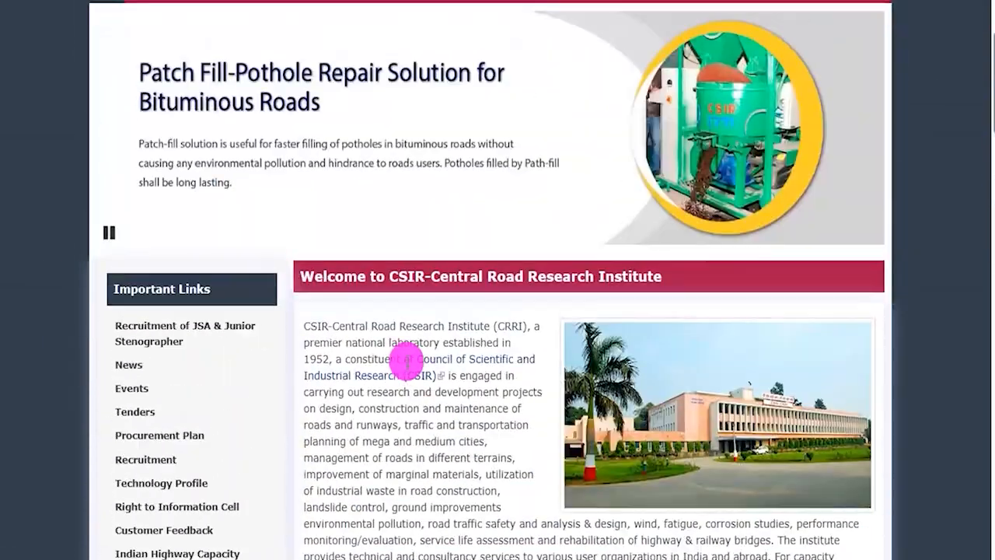
{"action": "scroll", "coordinate": [726, 282], "scroll_direction": "up", "scroll_amount": 2}
{"action": "left_click", "coordinate": [865, 288]}
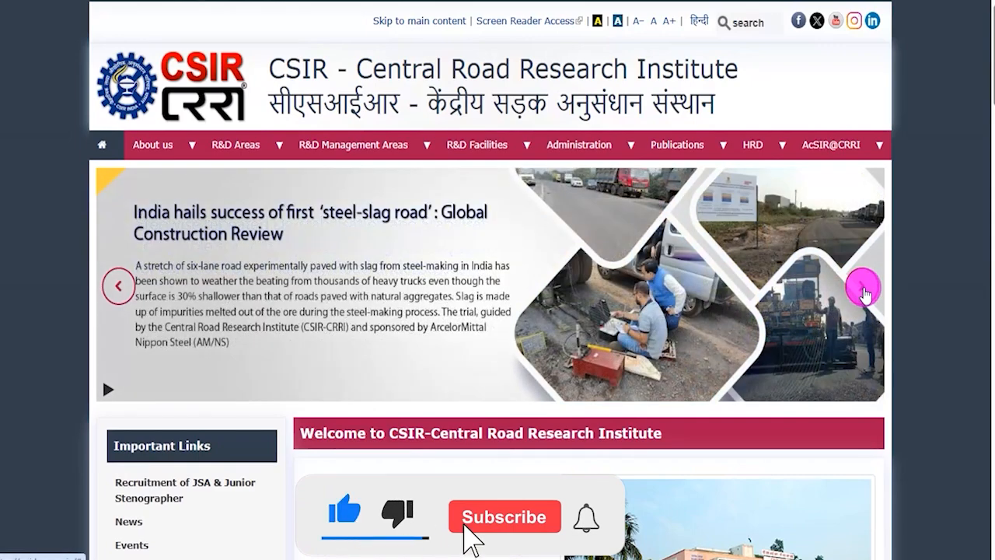
{"action": "left_click", "coordinate": [865, 292]}
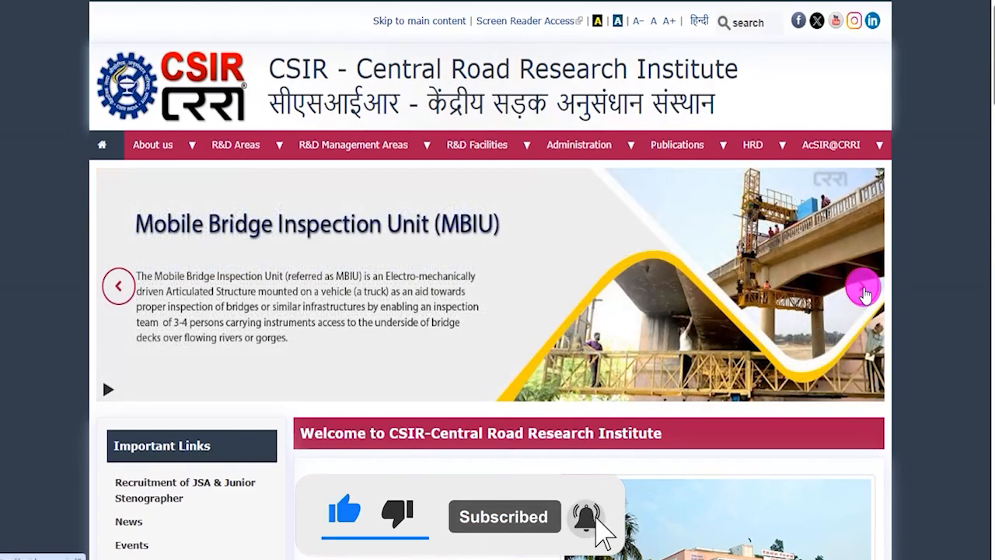
{"action": "left_click", "coordinate": [863, 289]}
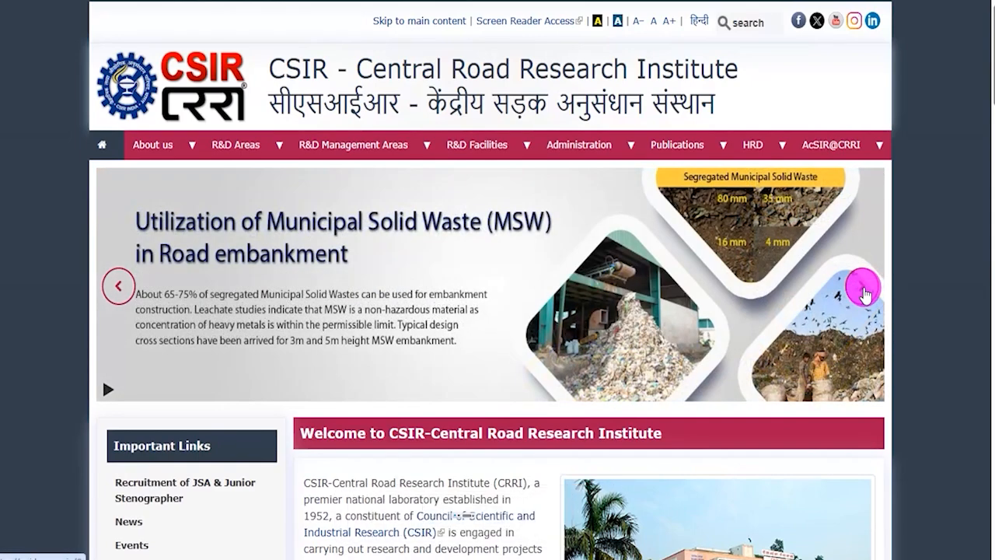